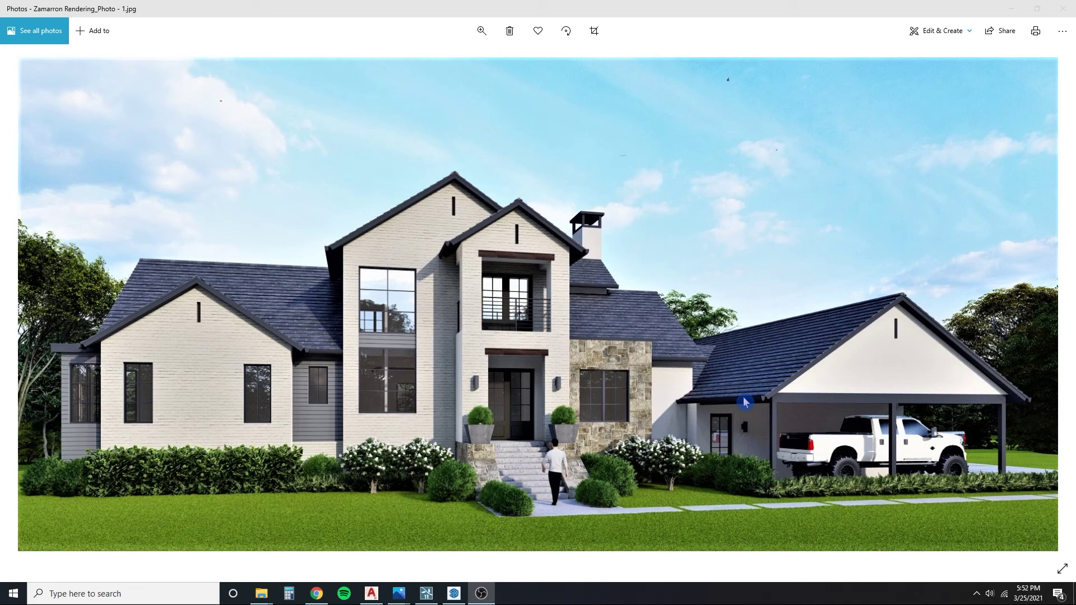
Step: Review the finished house rendering and the front of the house in the Lumion scene
key("Right")
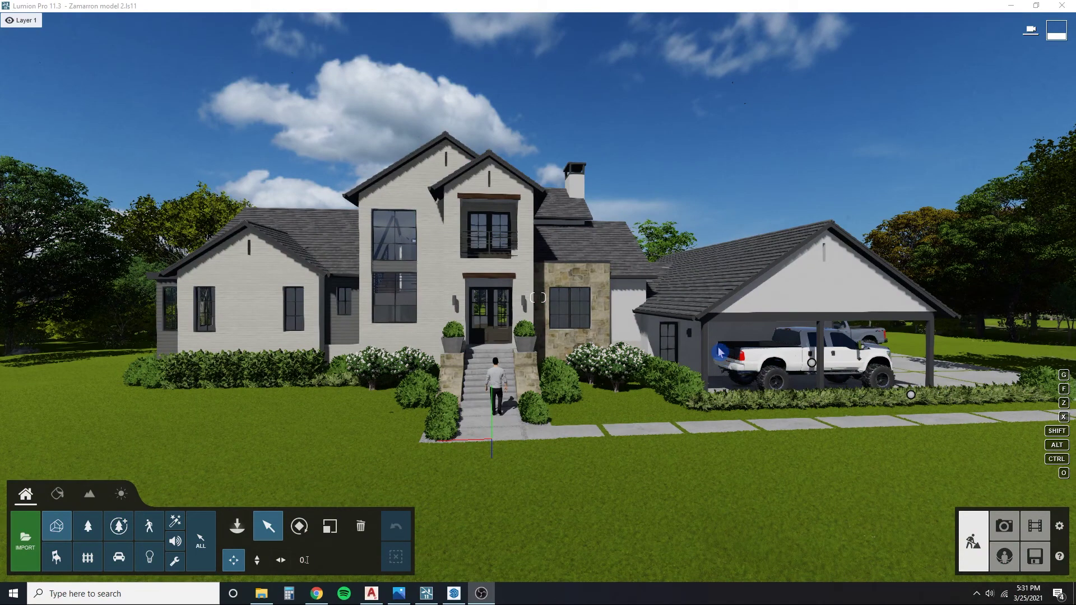
right_click_drag(504, 259, 532, 266)
key("d")
key("a")
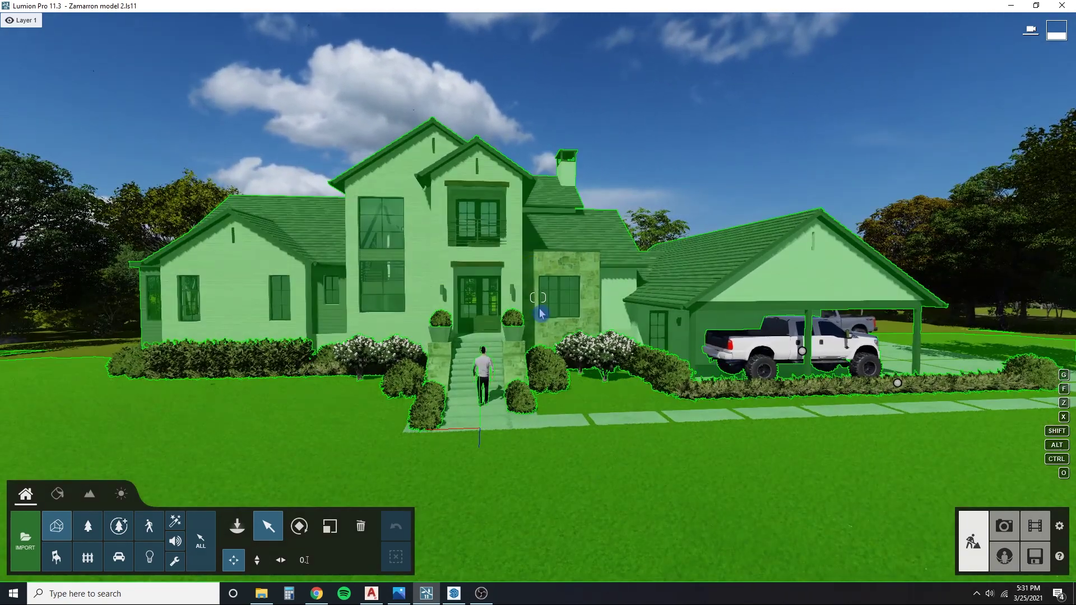
Step: Switch to AutoCAD to view the floor plans, to SketchUp to view the house model, and back to Lumion
left_click(375, 593)
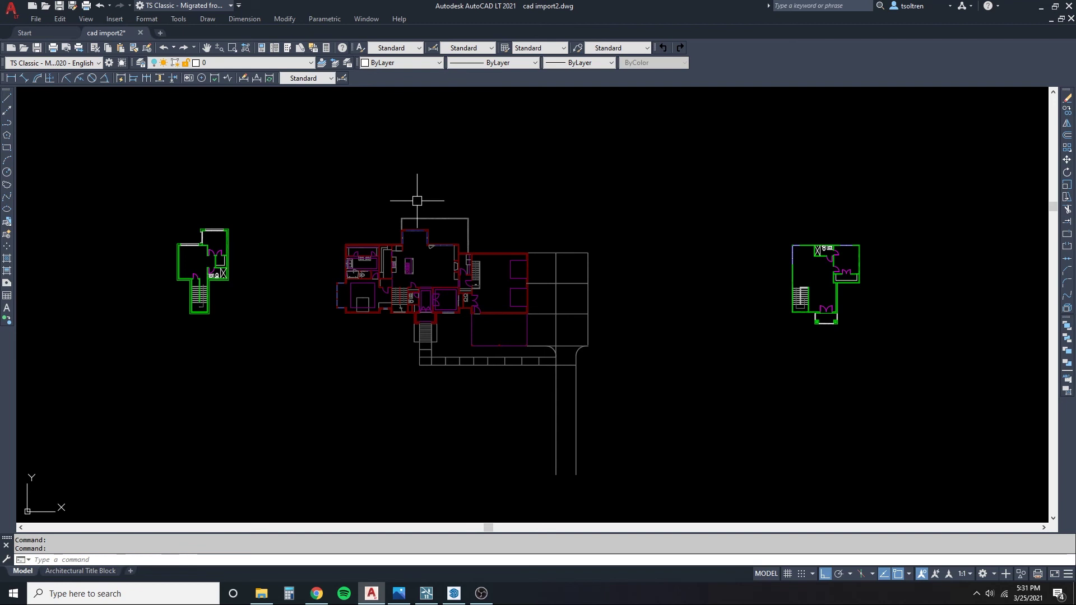
left_click(457, 596)
scroll(546, 291, "down", 8)
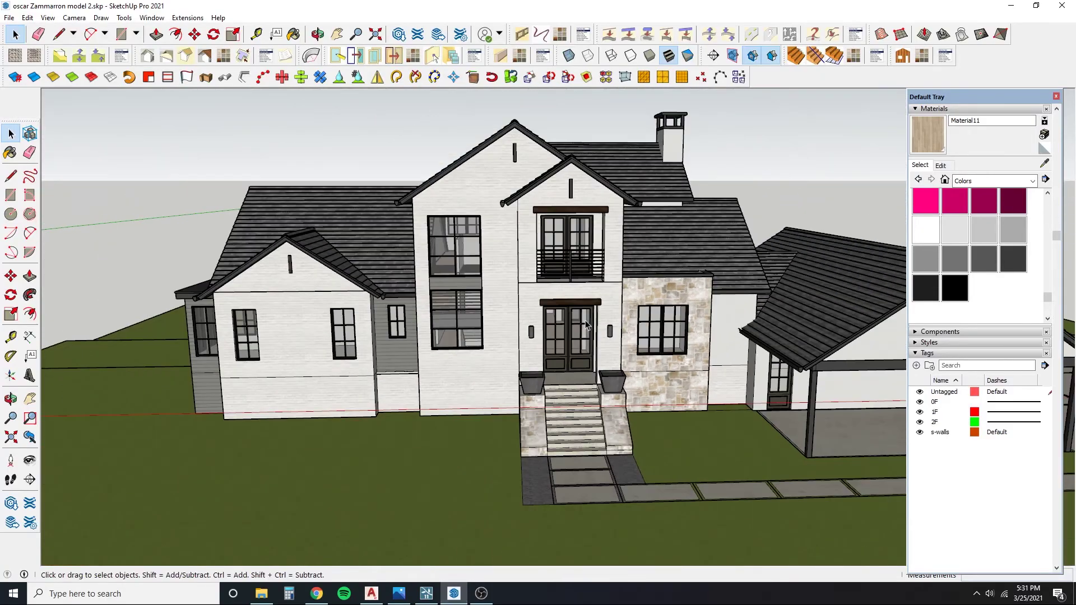
mouse_move(547, 294)
middle_mouse_down()
mouse_move(308, 288)
mouse_move(650, 295)
mouse_move(616, 314)
middle_mouse_up()
left_click(427, 593)
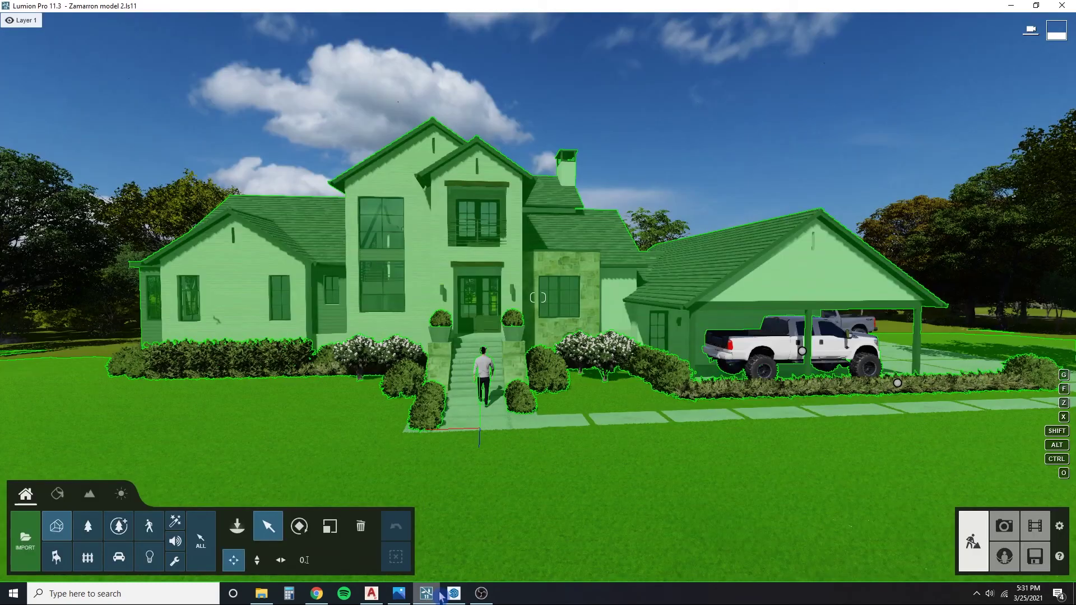
right_click_drag(711, 158, 667, 167)
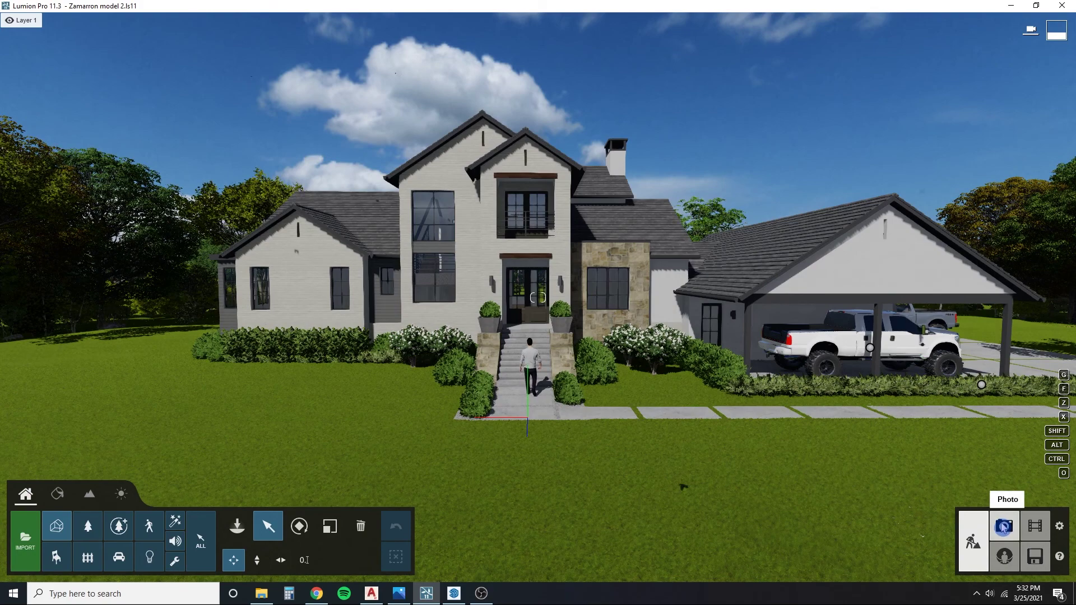
Step: Restore the Photo 1 camera in Photo mode and return to Build mode with that front view
left_click(1004, 519)
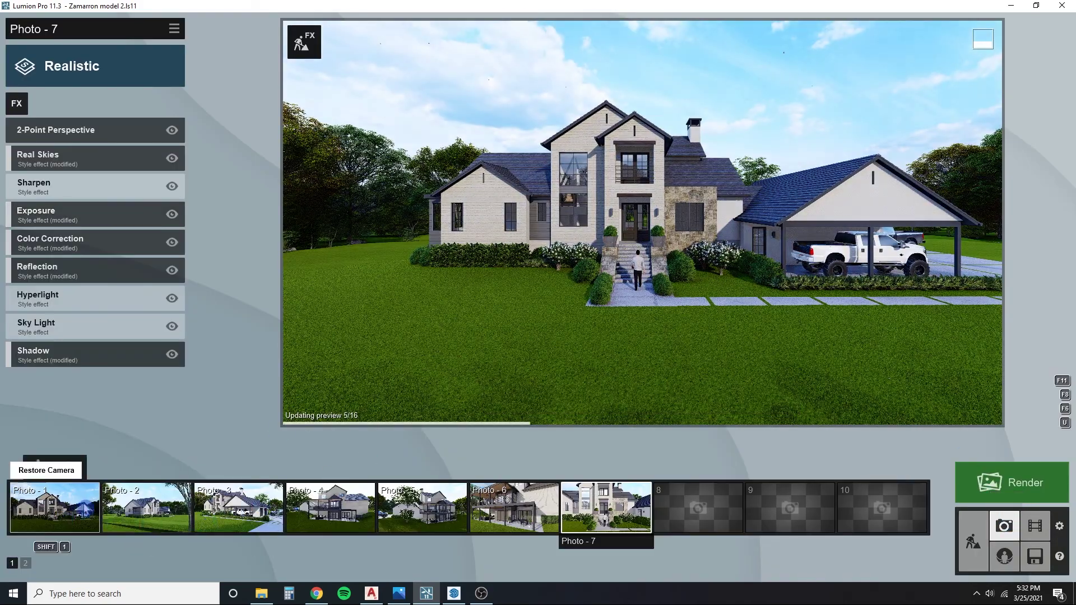
key("shift+1")
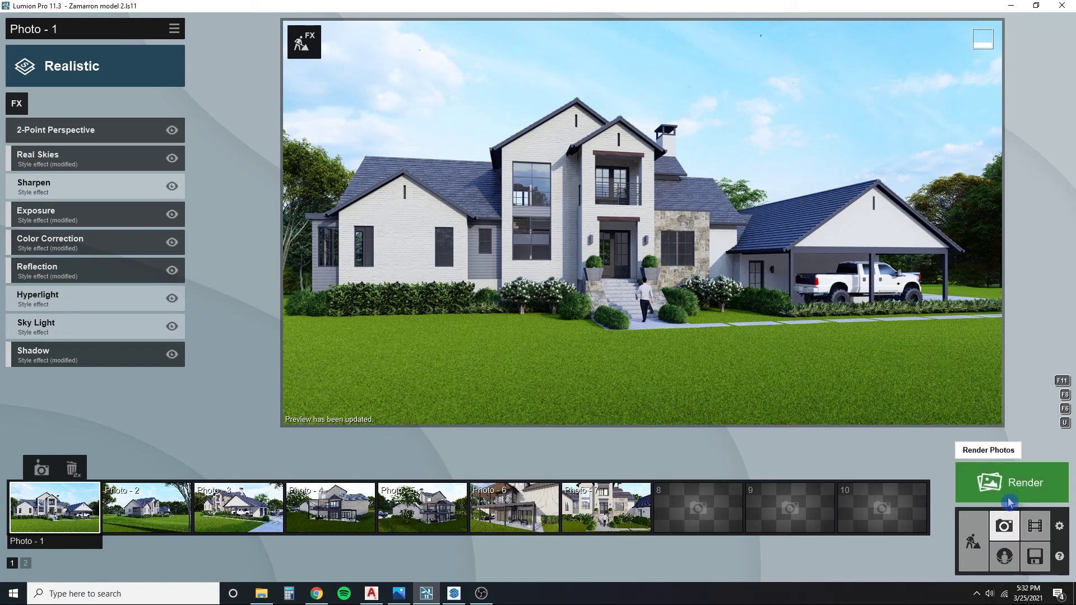
left_click(974, 542)
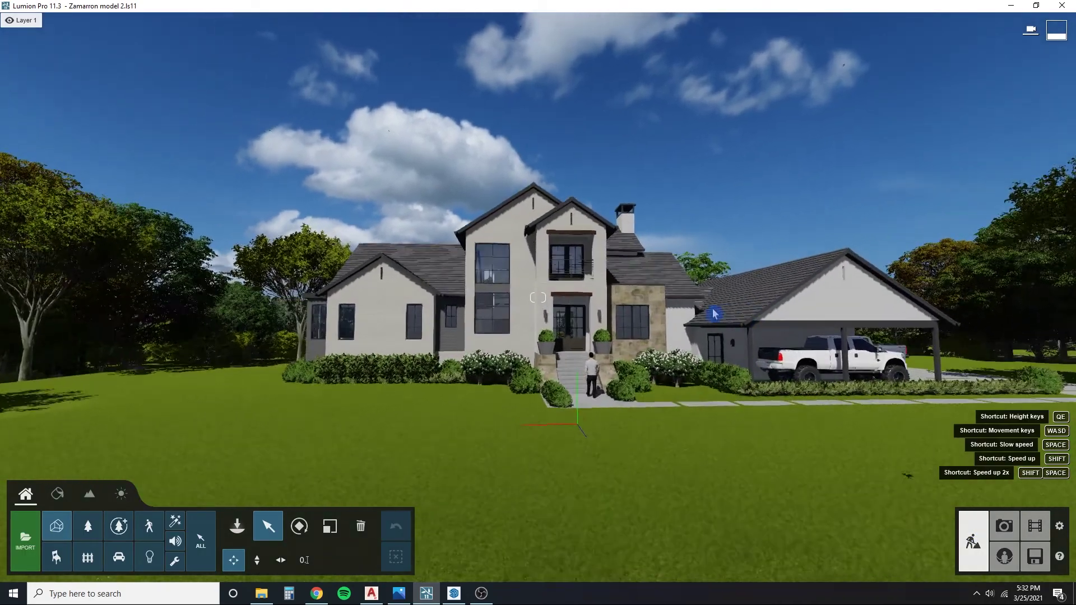
left_click(715, 314)
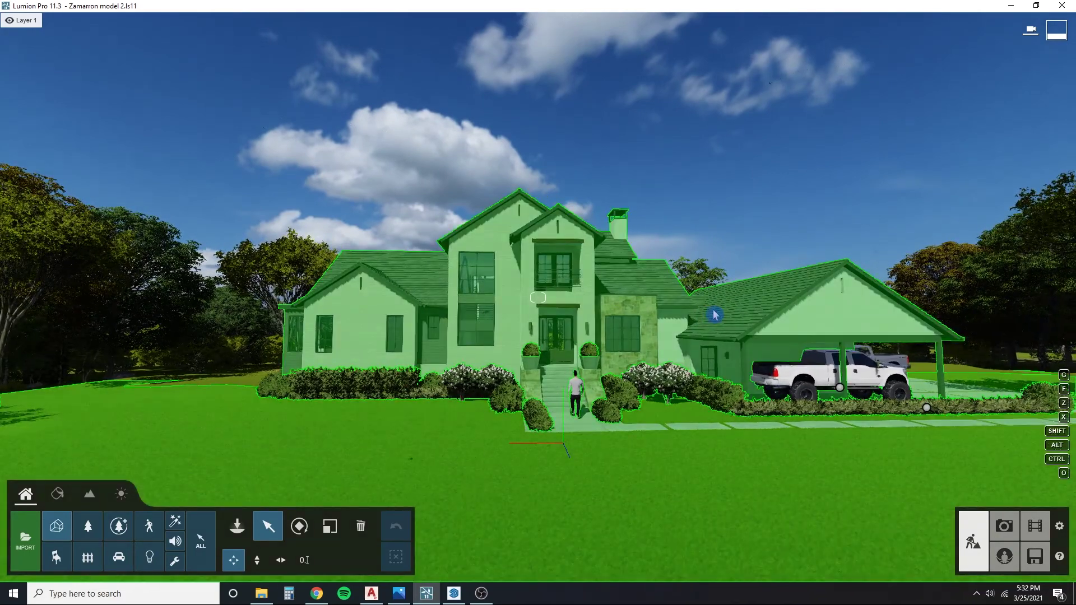
left_click(710, 176)
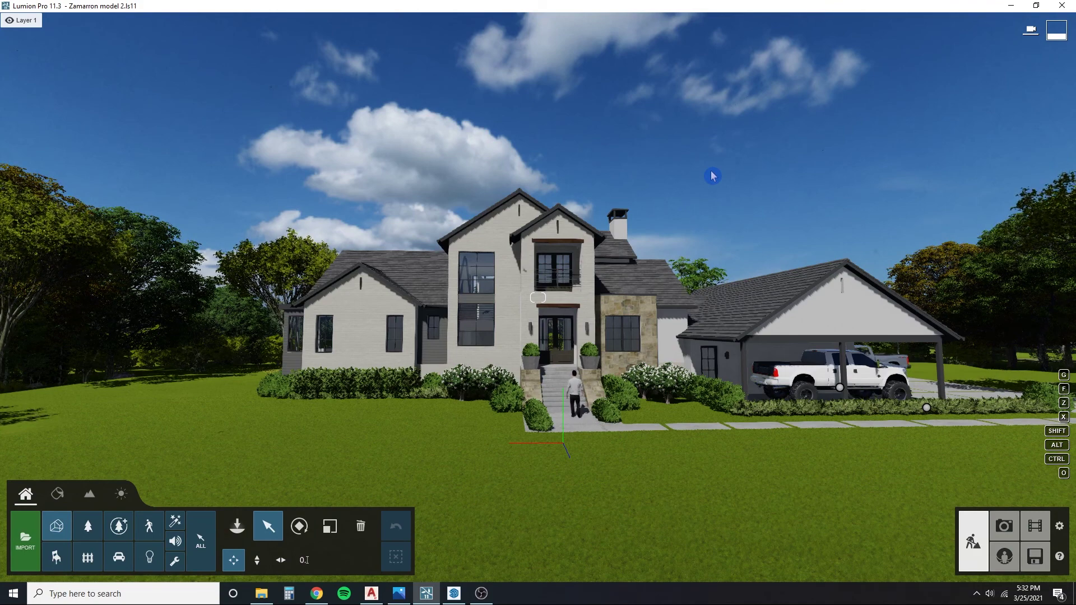
key("a")
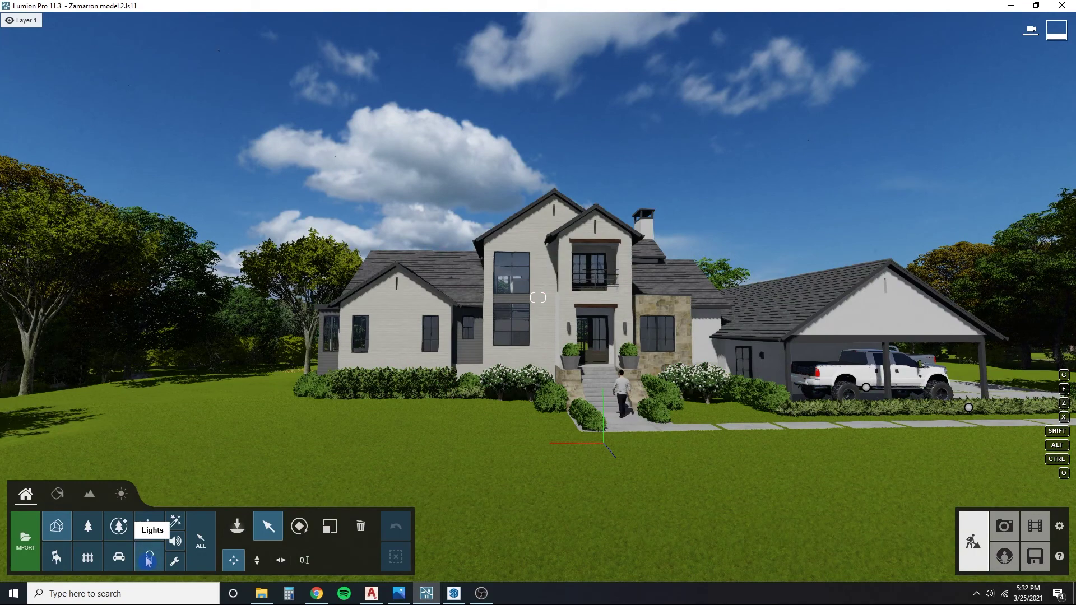
Step: Place an Omni Light from the lights library at the small window between the front gable and the tall windows
left_click(149, 558)
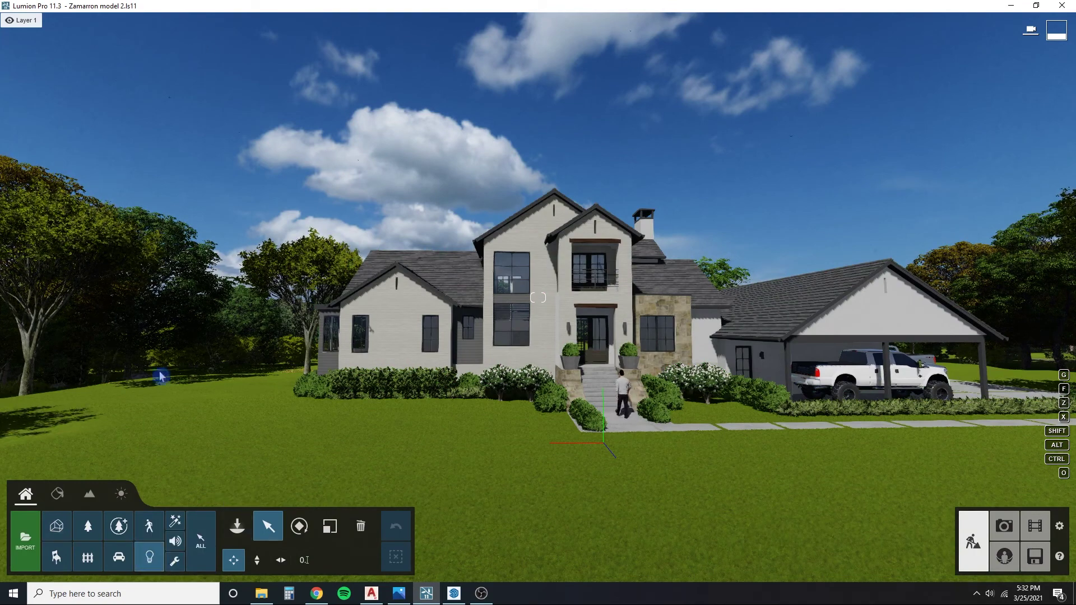
left_click(234, 531)
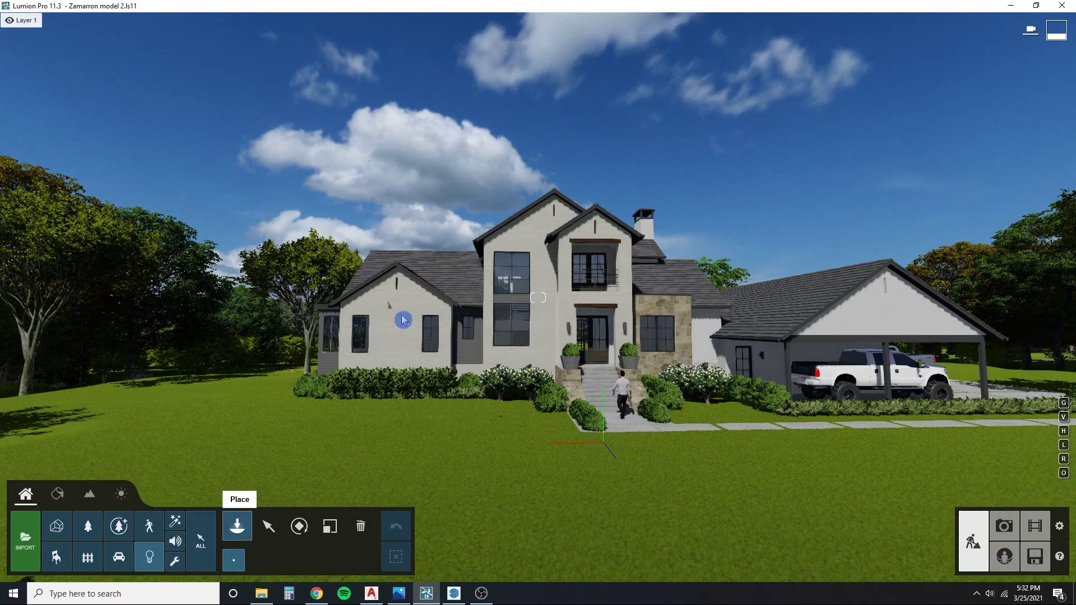
left_click(73, 100)
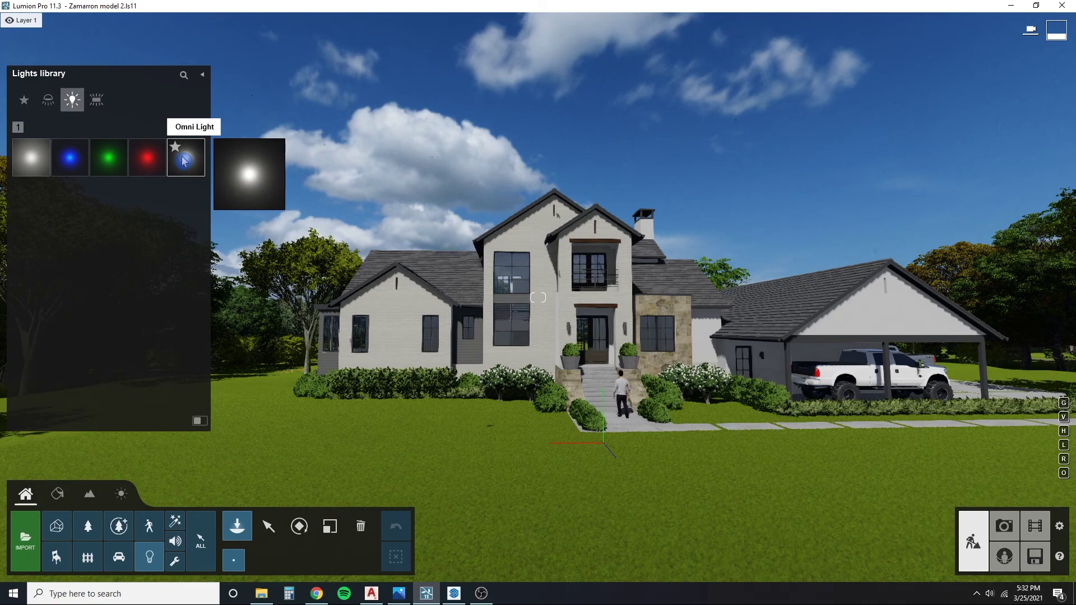
left_click(185, 161)
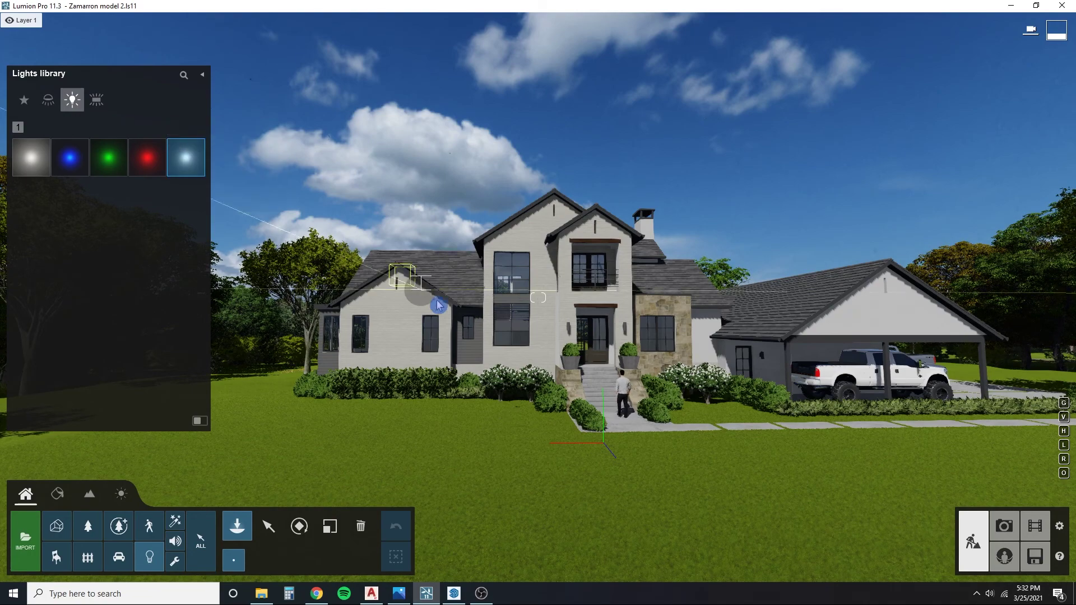
key("a")
key("w")
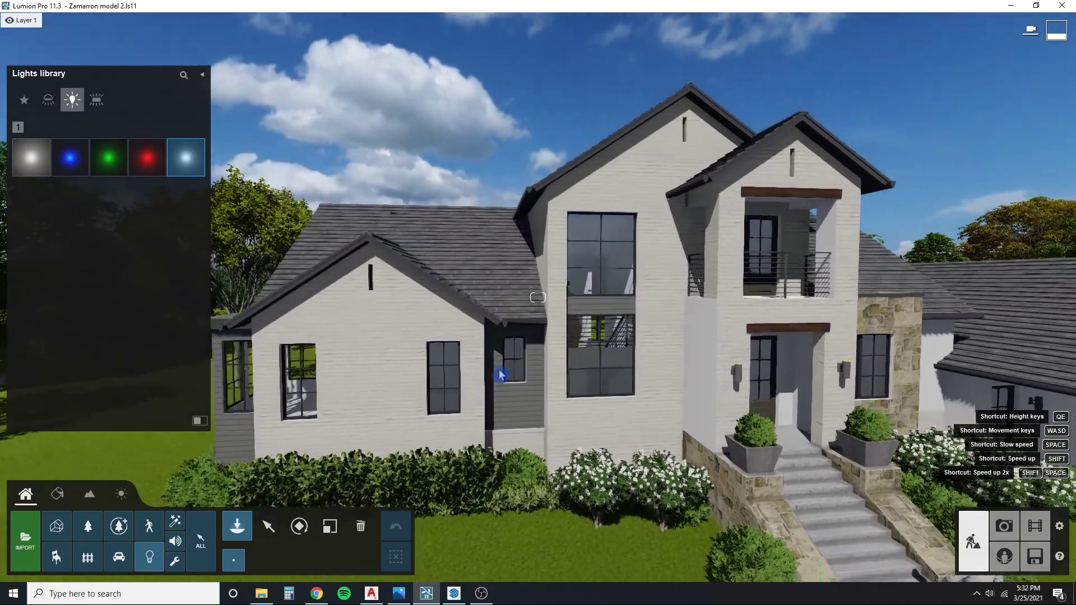
left_click(512, 356)
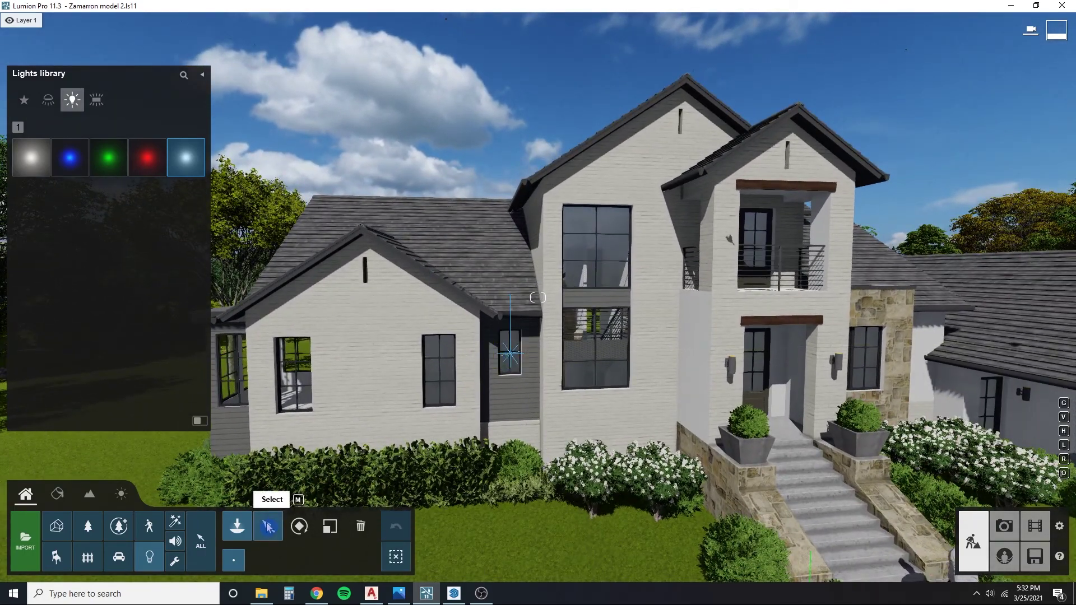
Step: Raise the Omni Light's brightness to slightly over half and move the light slightly up and back at the small window
left_click(271, 527)
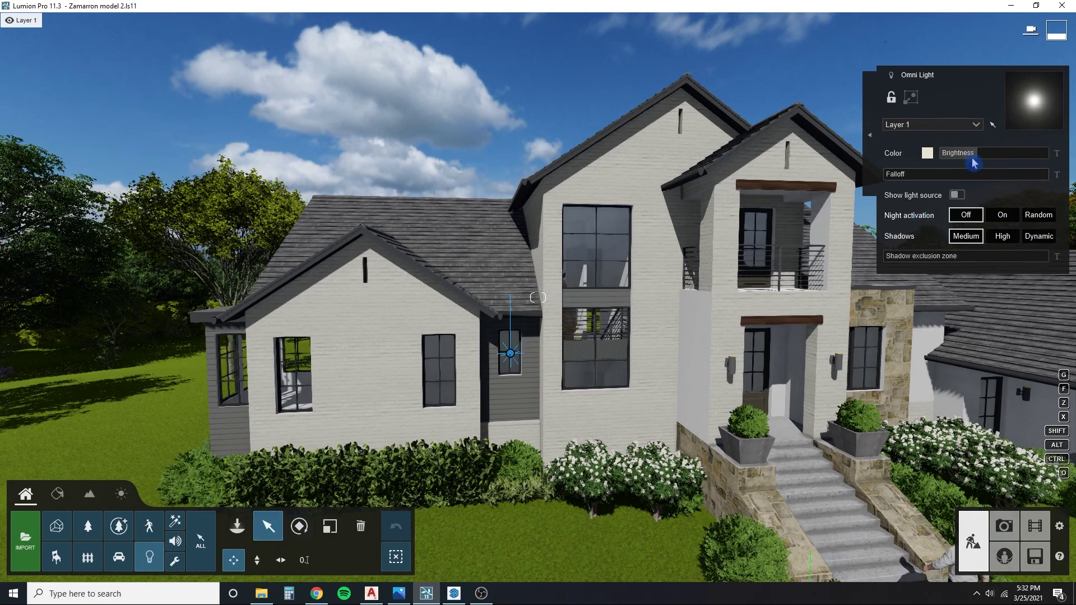
left_click_drag(974, 163, 1002, 158)
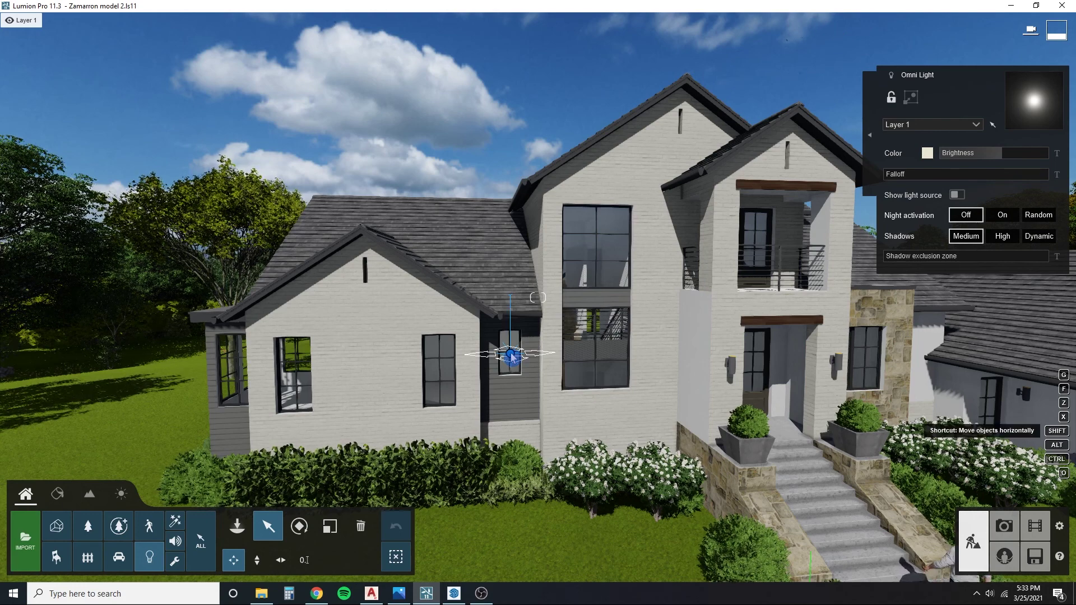
left_click(235, 562)
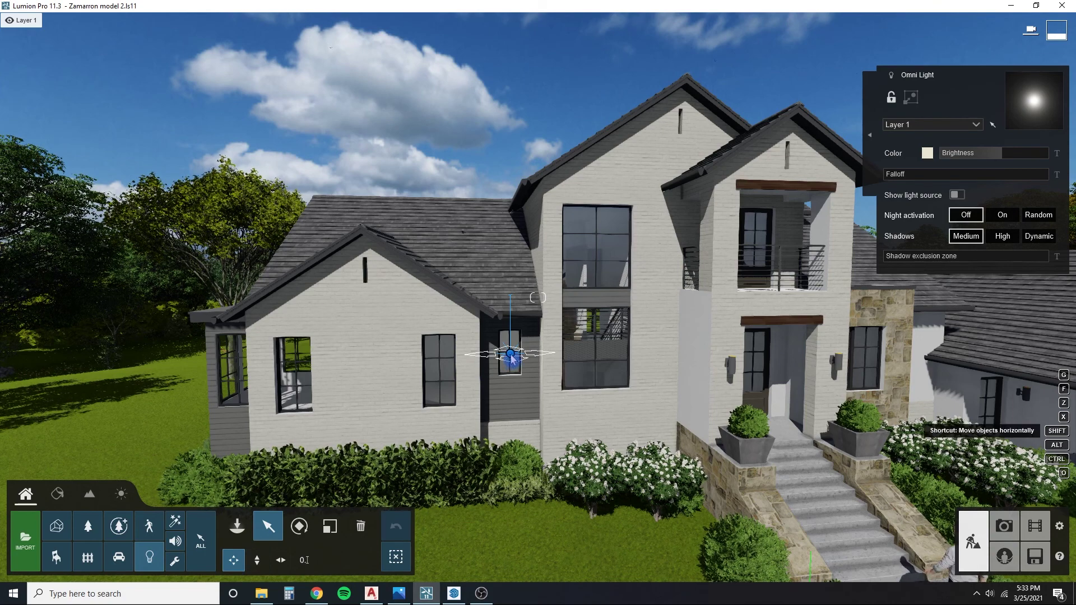
mouse_move(511, 358)
left_mouse_down()
mouse_move(536, 372)
mouse_move(445, 385)
mouse_move(553, 368)
mouse_move(423, 352)
mouse_move(363, 385)
mouse_move(487, 413)
mouse_move(613, 361)
mouse_move(479, 347)
mouse_move(507, 356)
mouse_move(508, 345)
left_mouse_up()
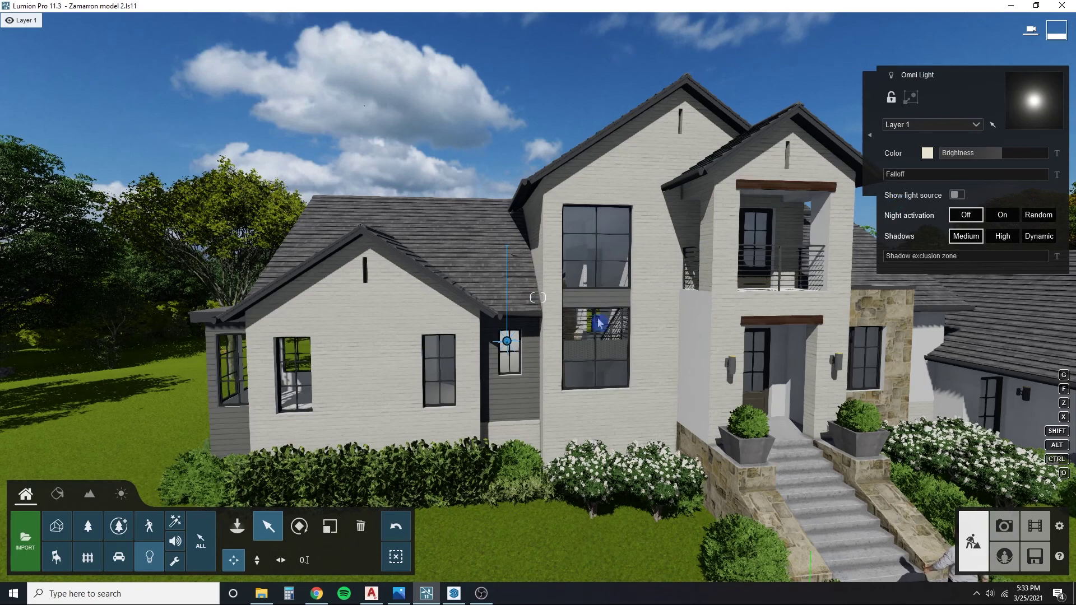
Step: Change the scene's Real Skies to the dark Overcast 5 sky
key("s")
key("w")
key("d")
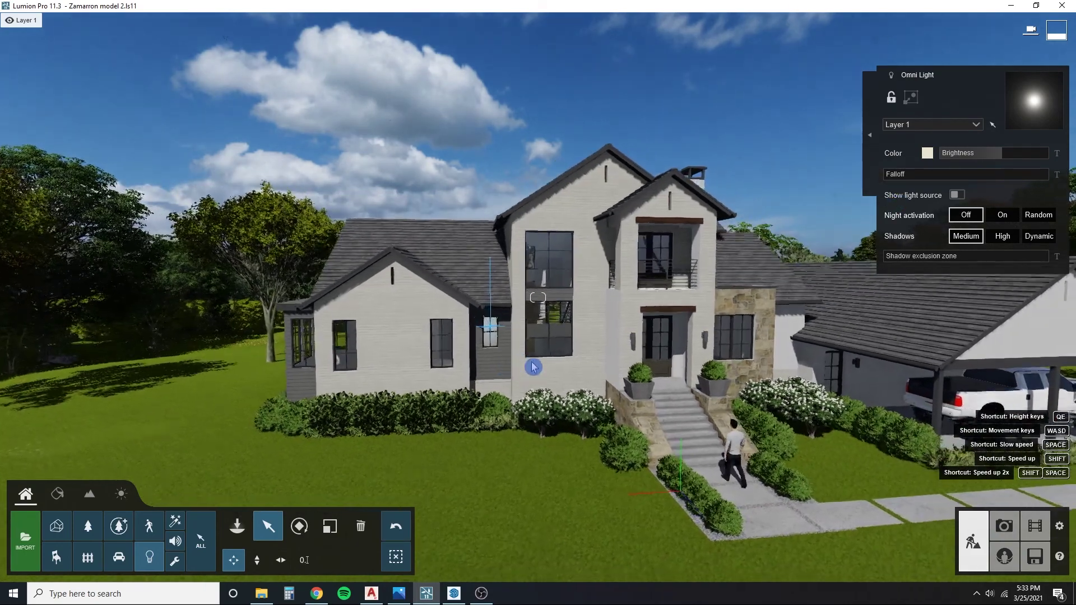
left_click(120, 499)
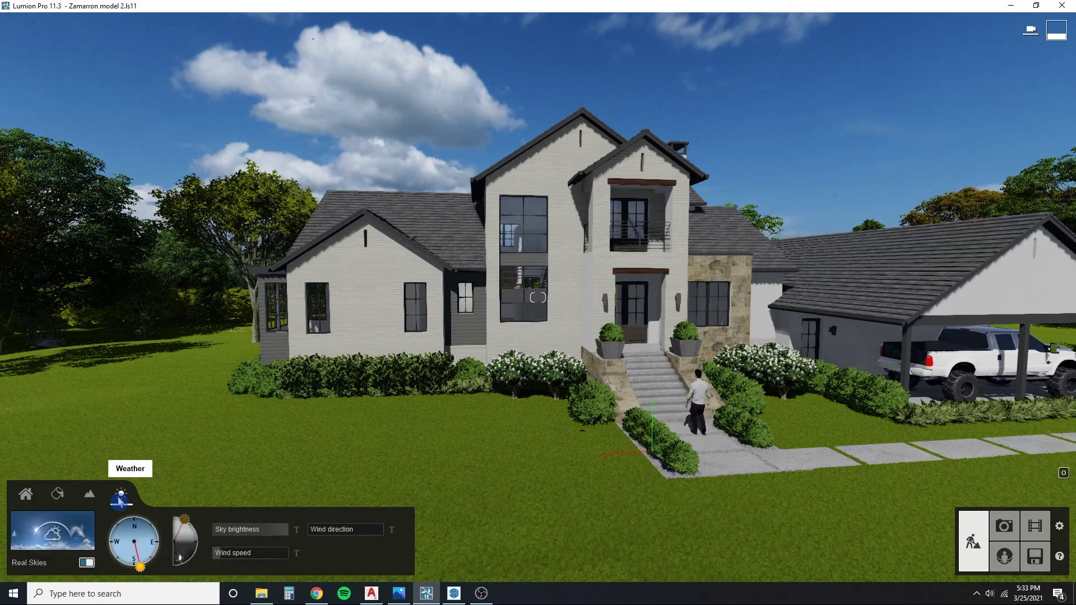
left_click(62, 535)
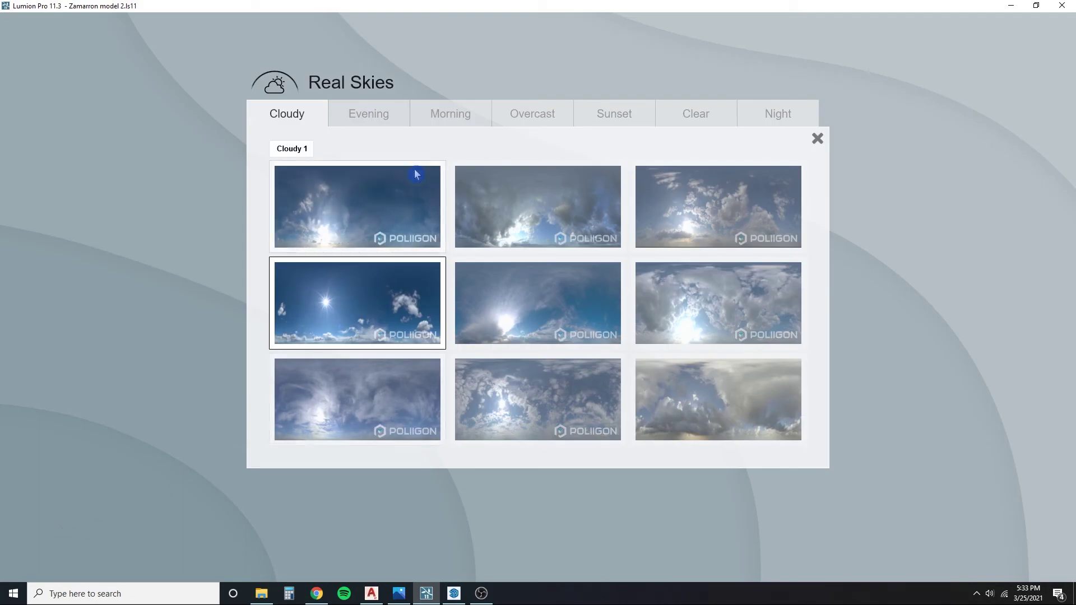
left_click(527, 117)
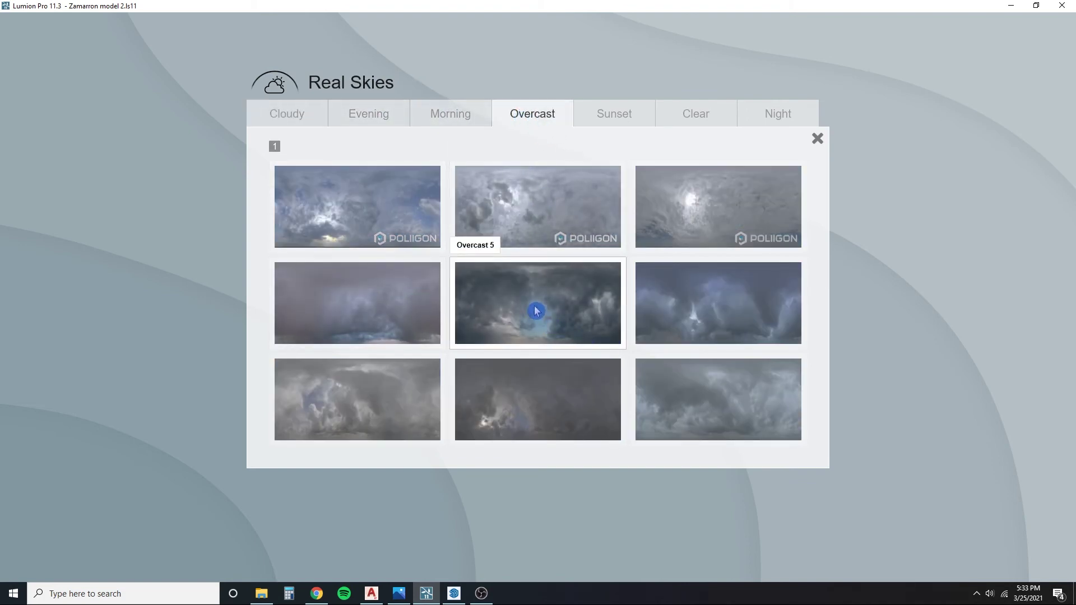
left_click(610, 312)
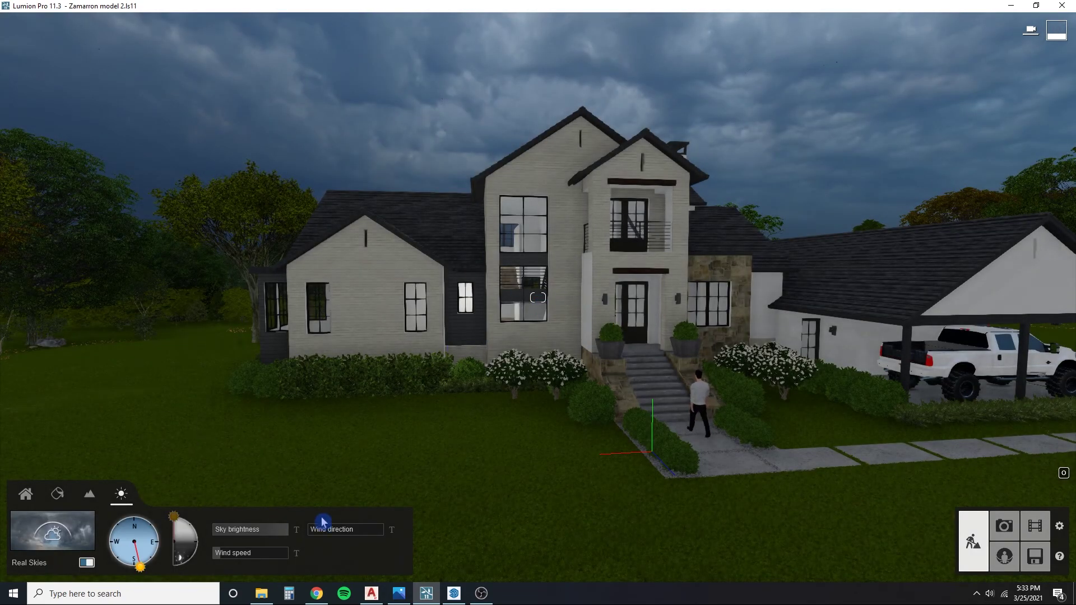
Step: Return to the content library and select the Omni Light beside the small window
right_click_drag(360, 505, 522, 491)
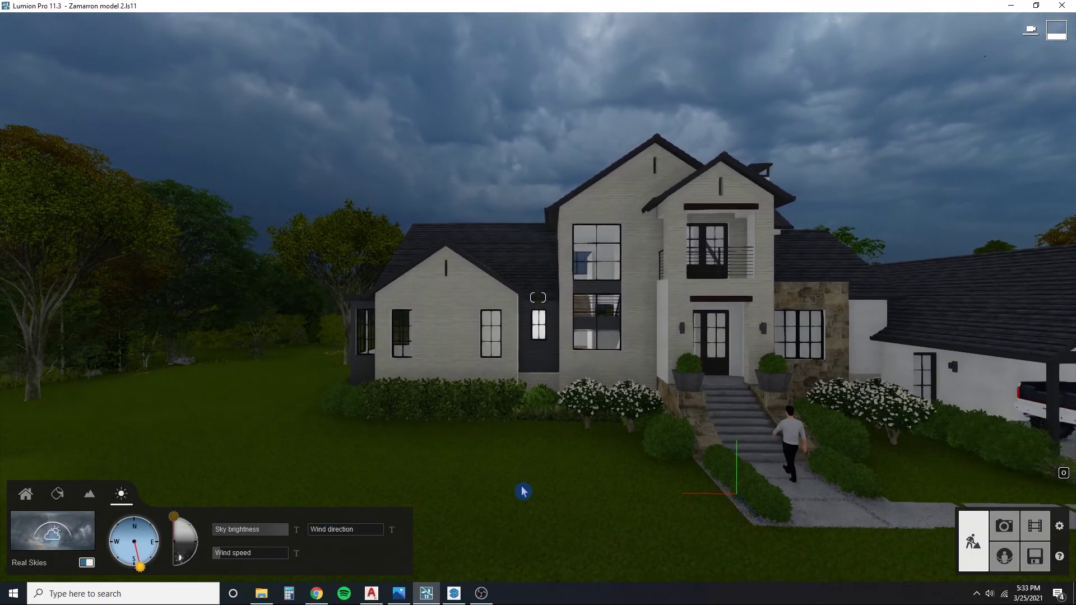
key("d")
key("d")
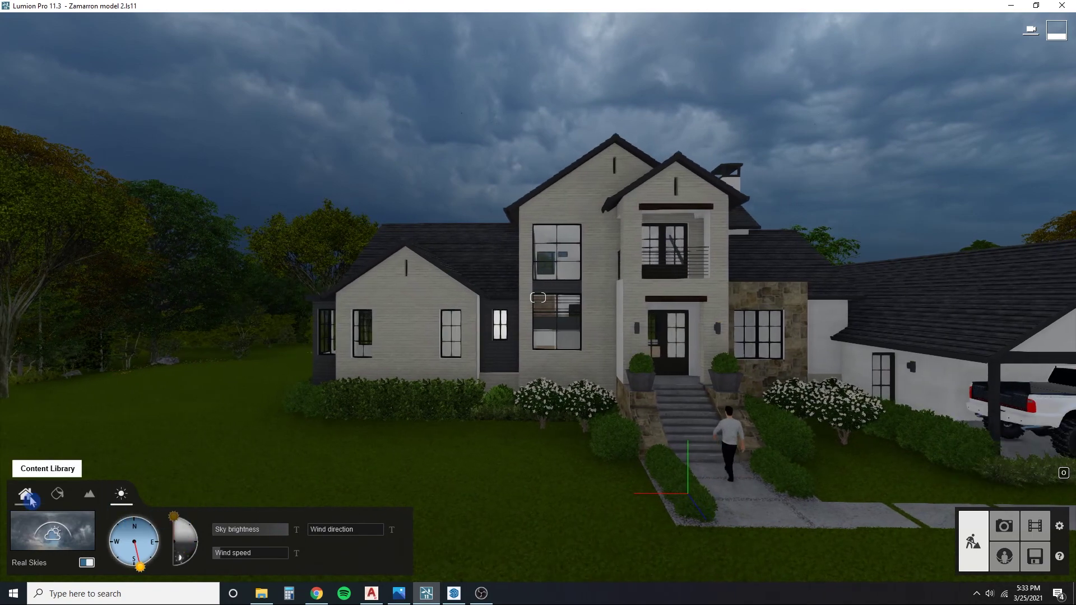
left_click(26, 494)
left_click(273, 529)
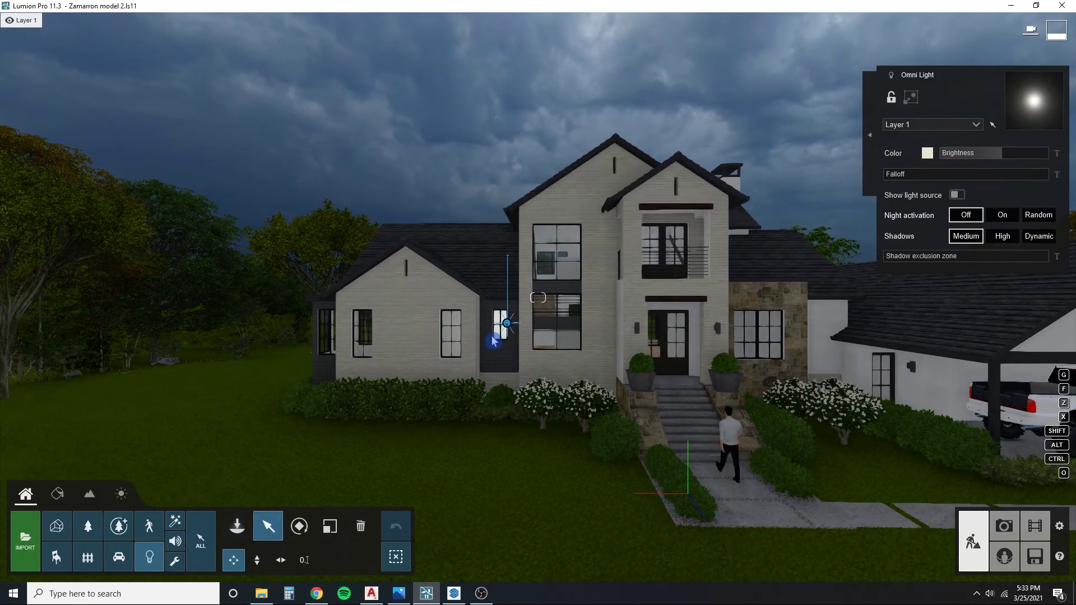
key("w")
key("w")
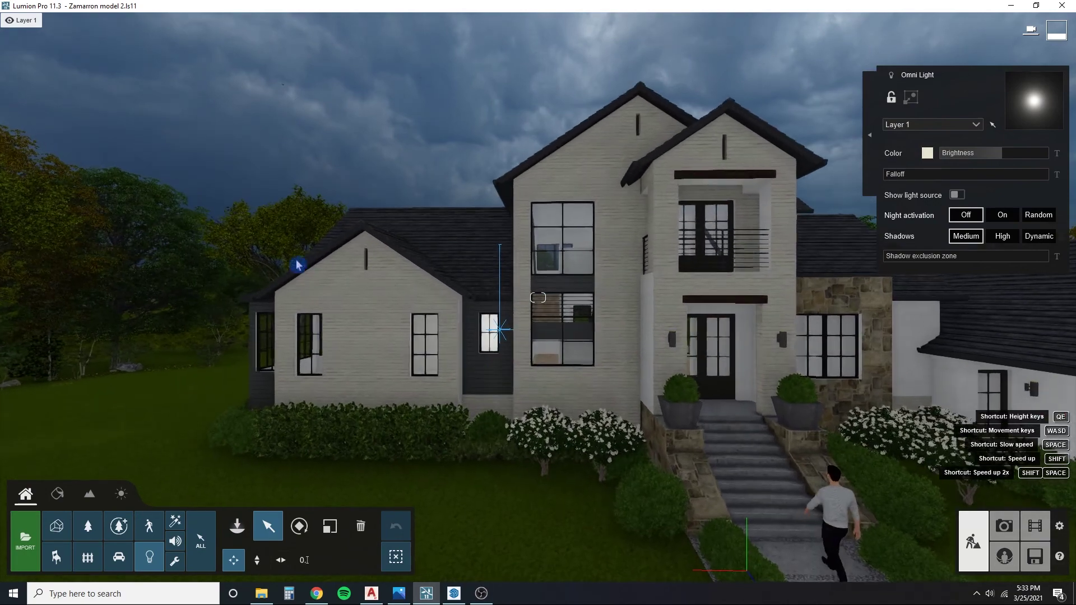
Step: Add a new layer to the scene for the interior Omni Light
left_click(970, 125)
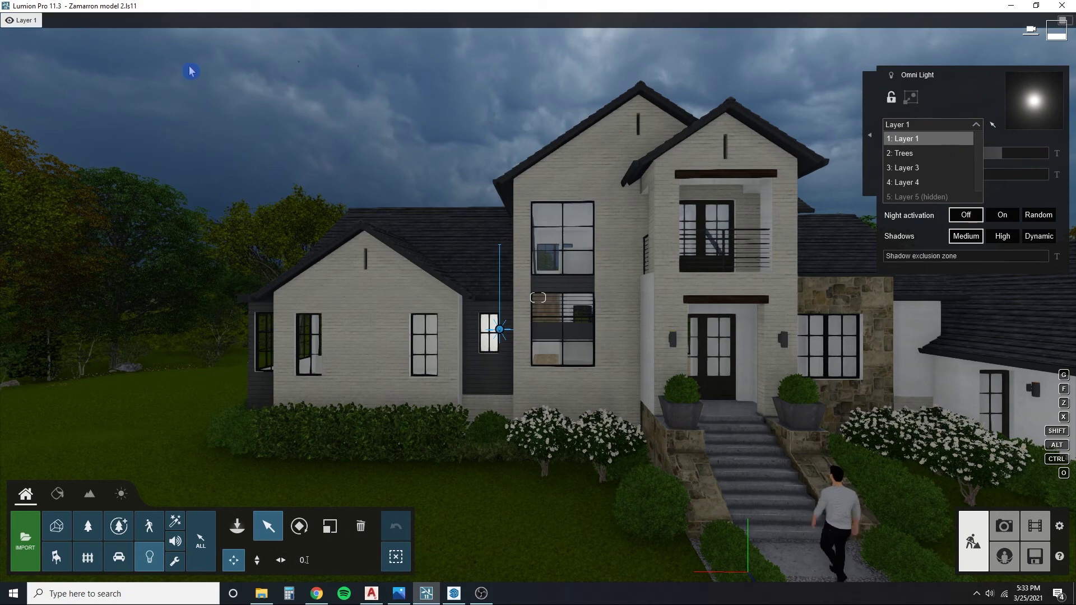
left_click(316, 109)
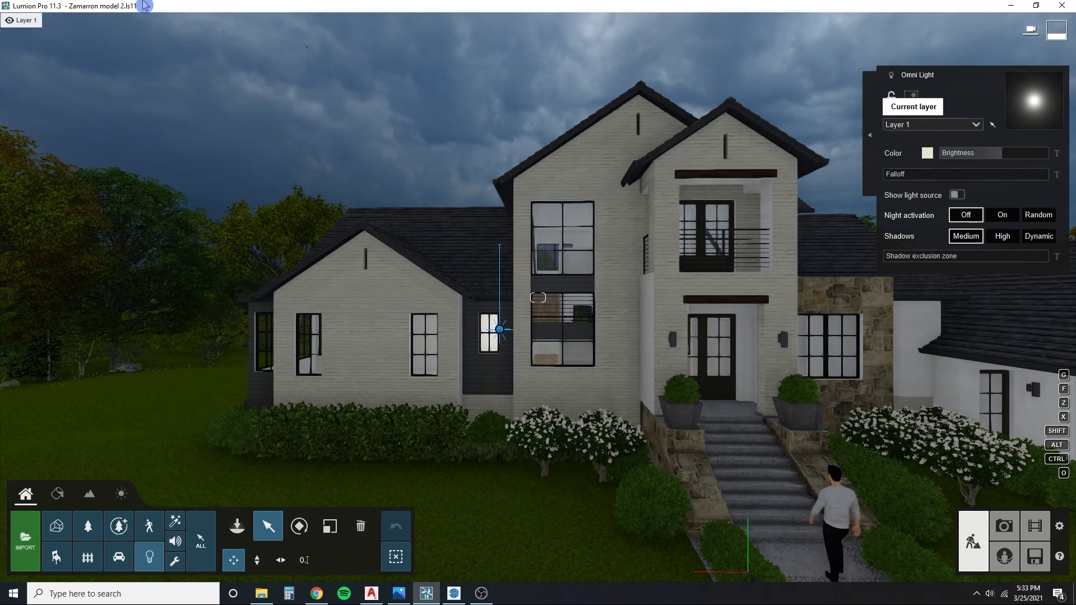
mouse_move(119, 32)
left_click(215, 20)
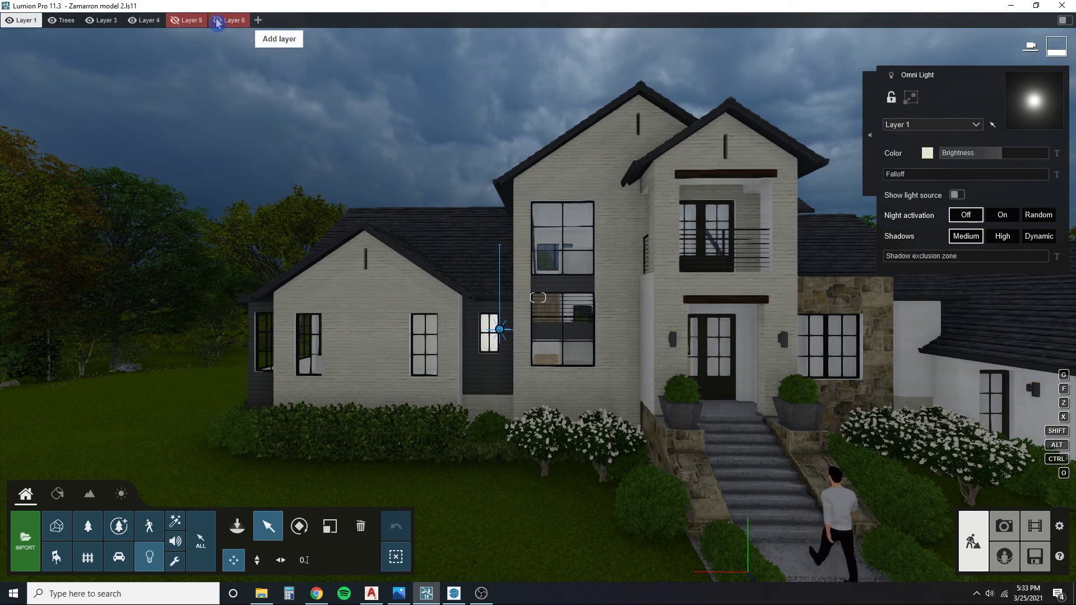
Step: Move the selected Omni Light to Layer 6 and make that layer visible
left_click(961, 126)
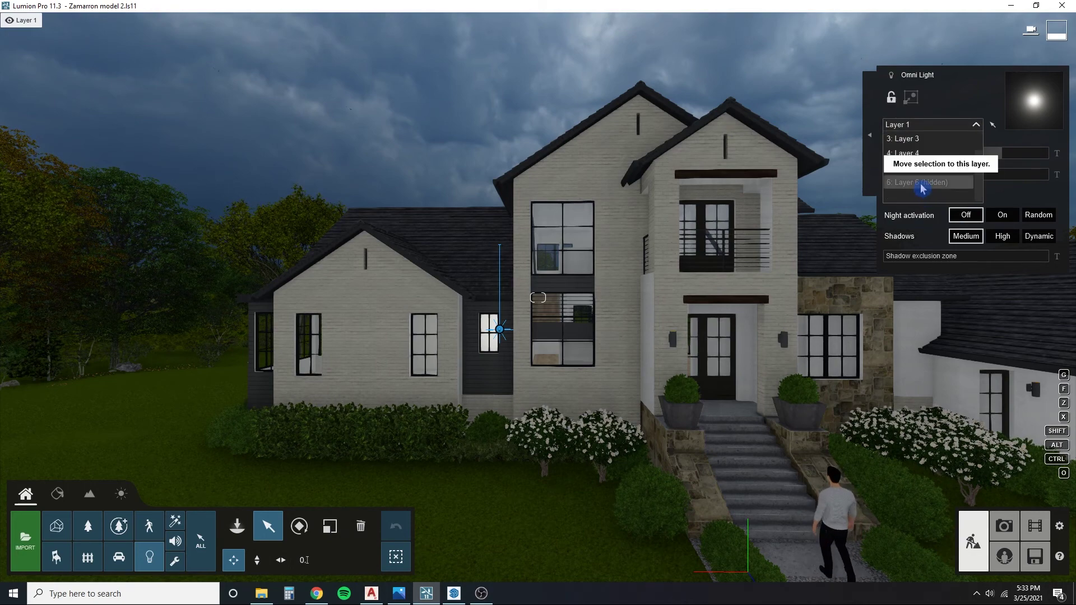
left_click(919, 183)
left_click(216, 19)
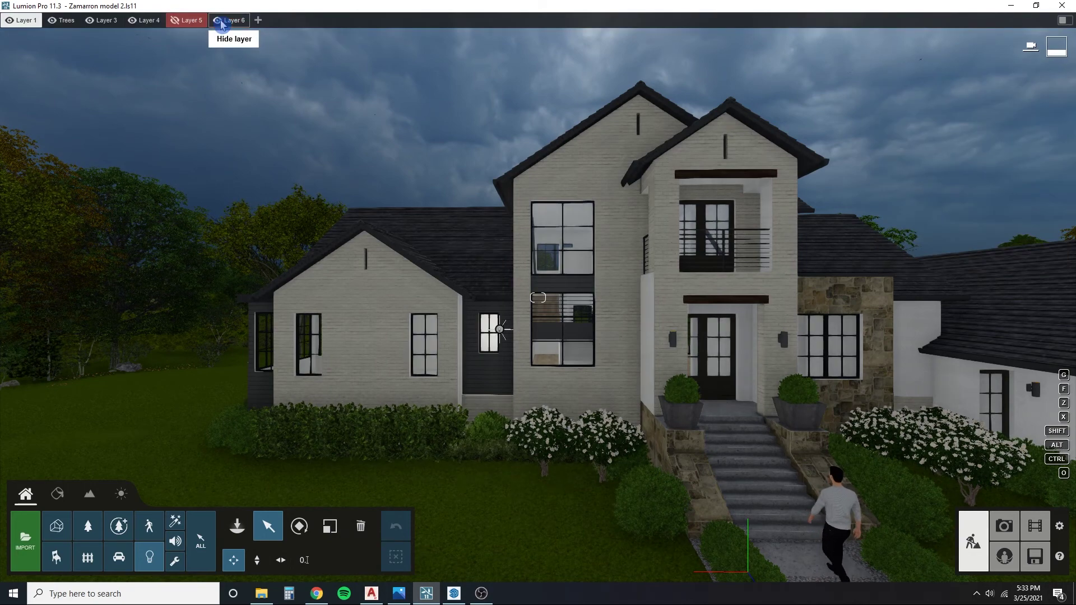
Step: Change the small-window Omni Light's color to golden yellow and lower its brightness slightly
right_click_drag(293, 106, 415, 254)
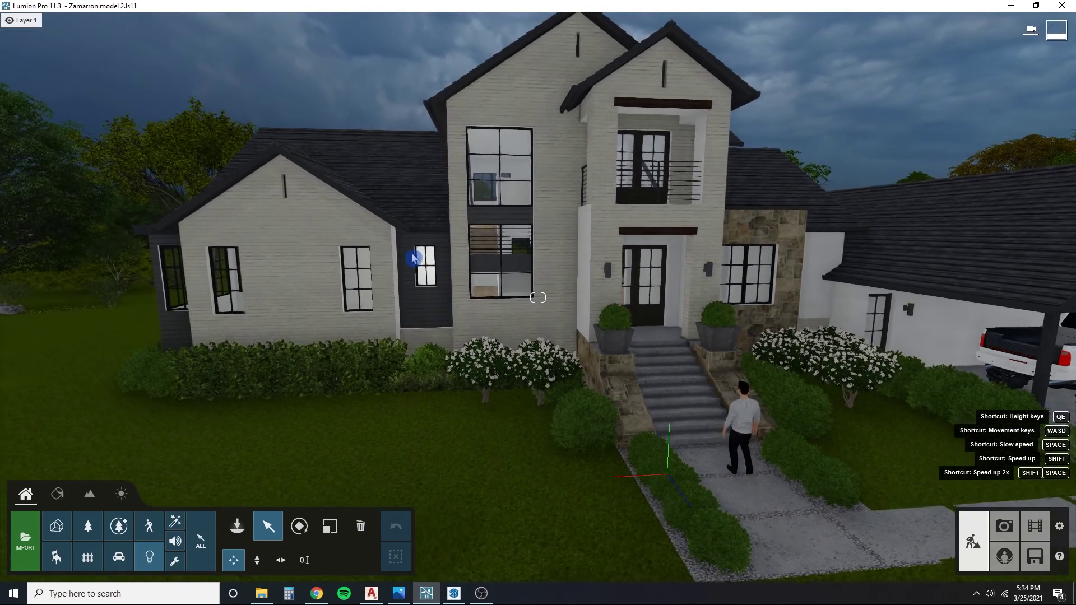
left_click(434, 262)
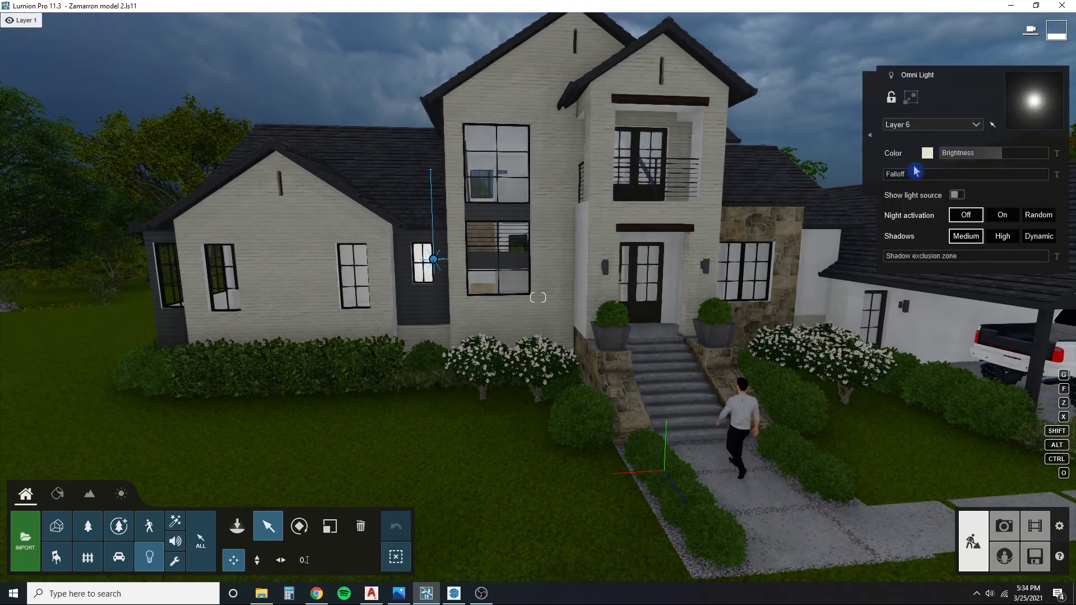
left_click(927, 153)
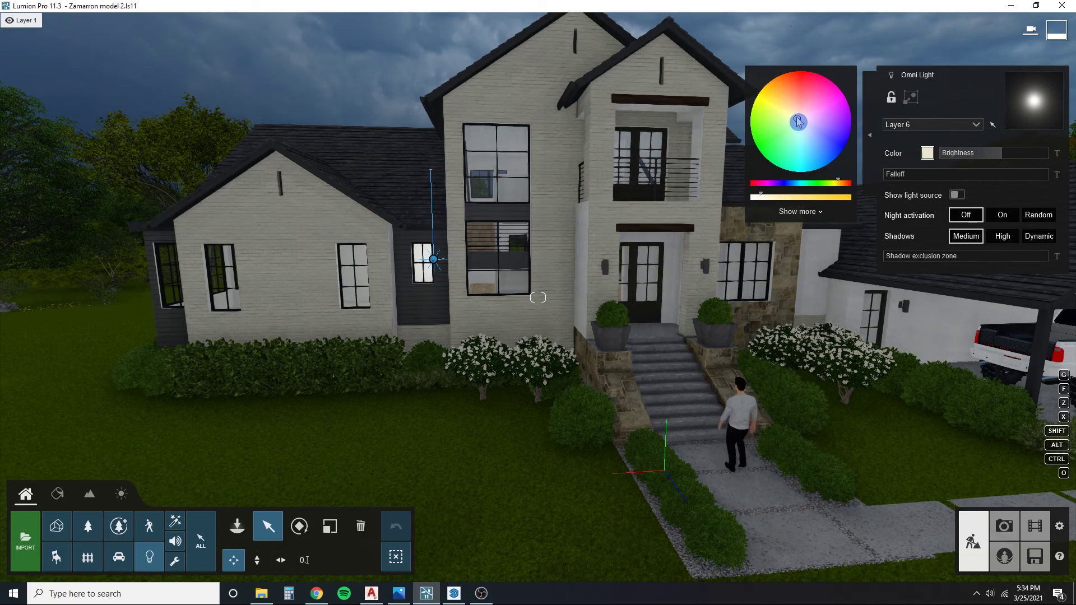
left_click_drag(797, 120, 774, 98)
key("a")
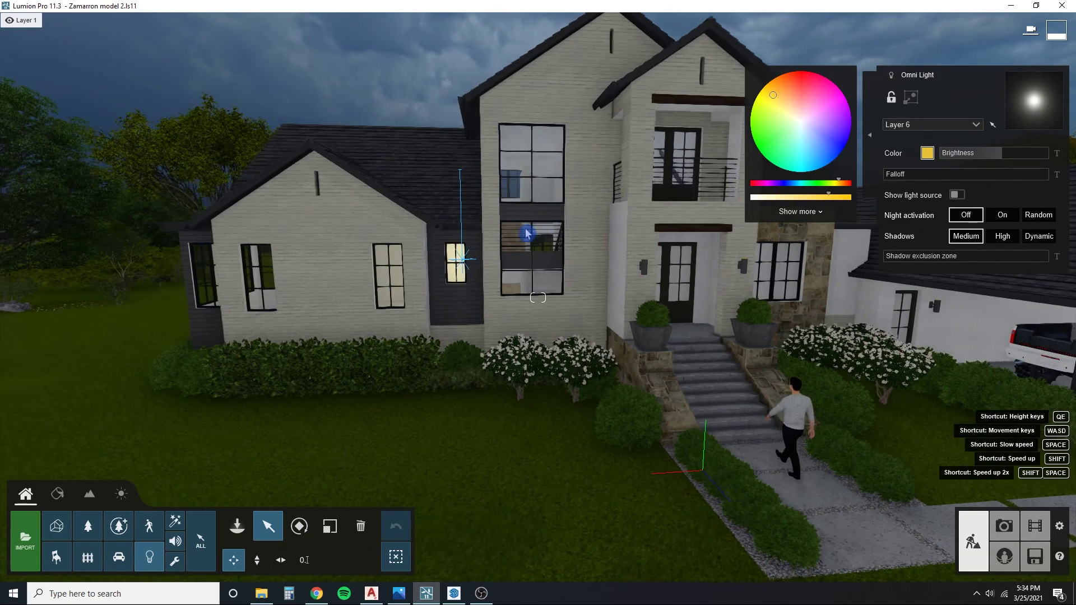
key("w")
mouse_move(1002, 155)
left_mouse_down()
mouse_move(979, 153)
mouse_move(997, 158)
left_mouse_up()
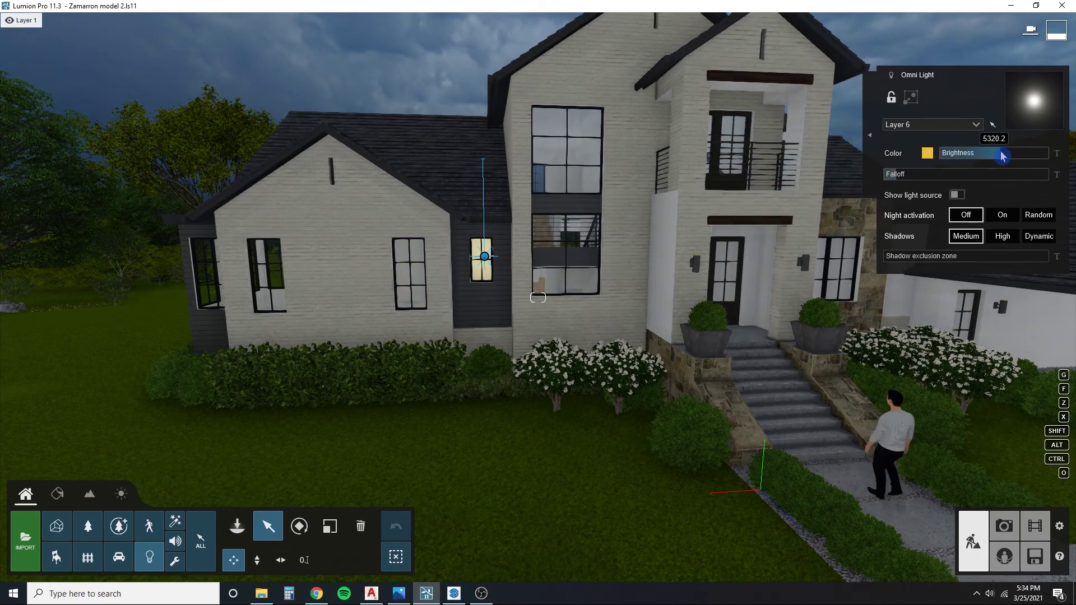
Step: Copy the small-window Omni Light horizontally into the front gable room, beside the gable window nearest the small window
key("d")
key("s")
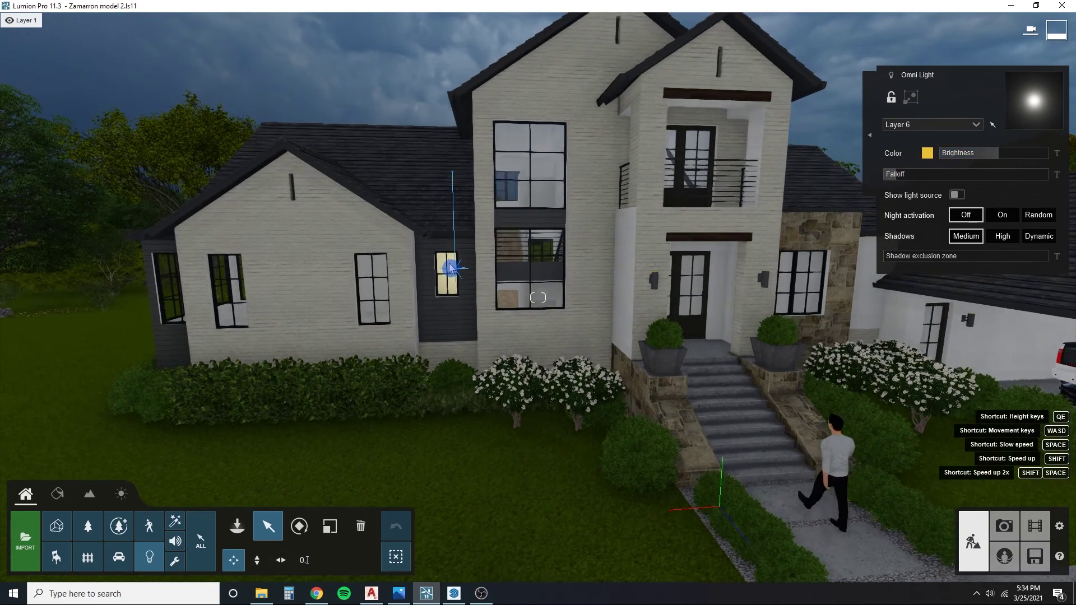
key("w")
key("a")
key("e")
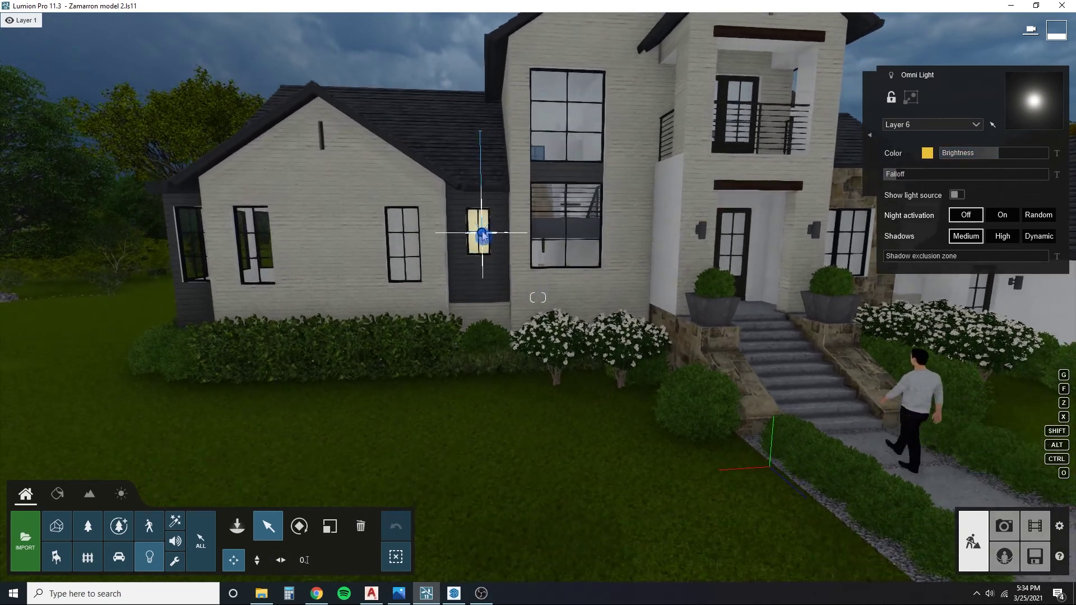
key("q")
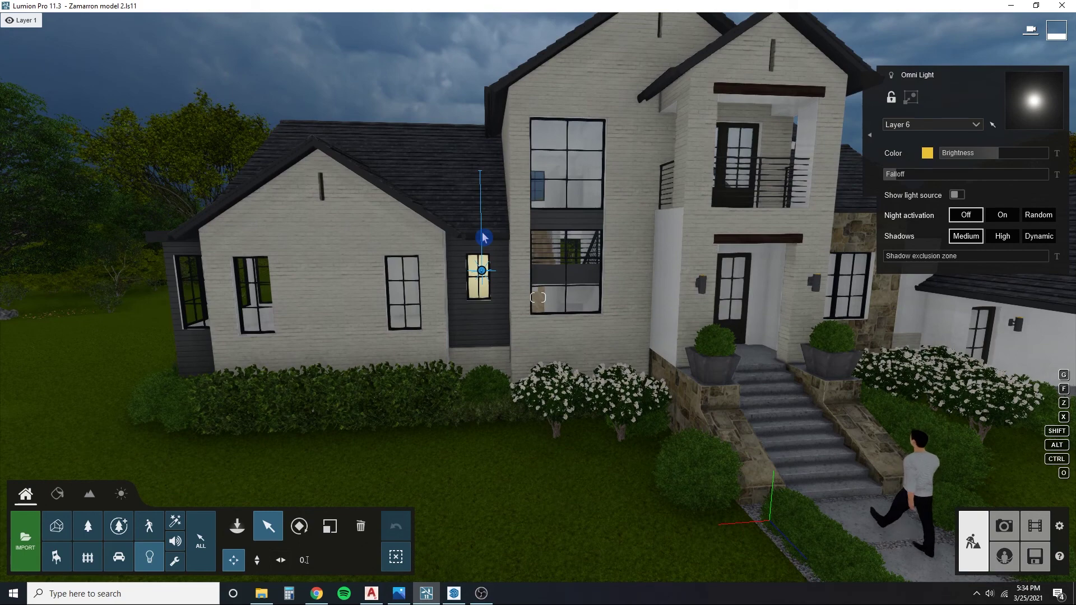
left_click(483, 274)
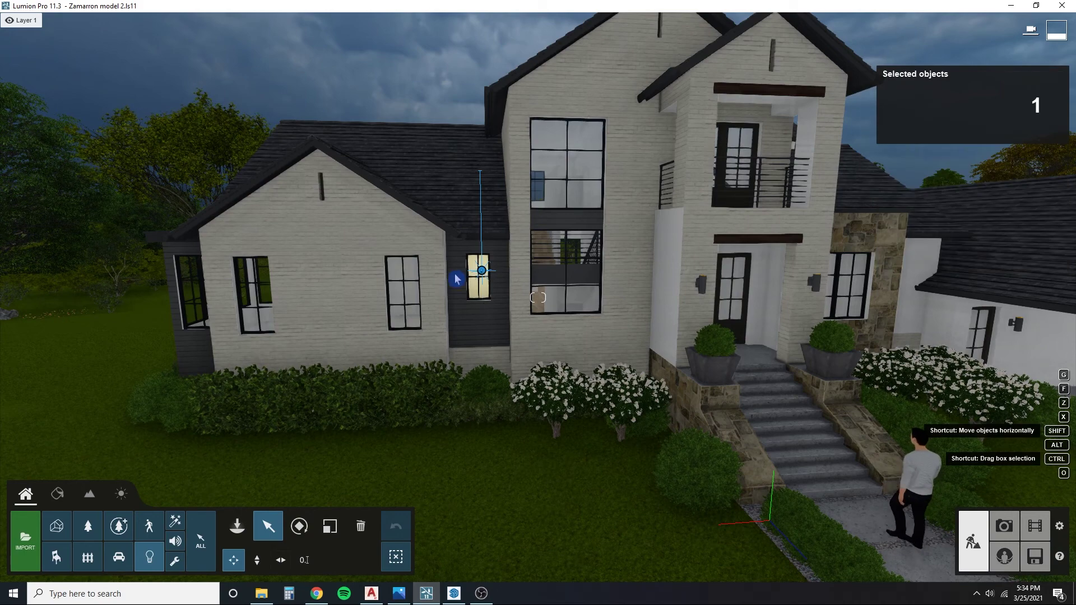
left_click_drag(405, 279, 406, 279, "ctrl")
left_click(483, 272)
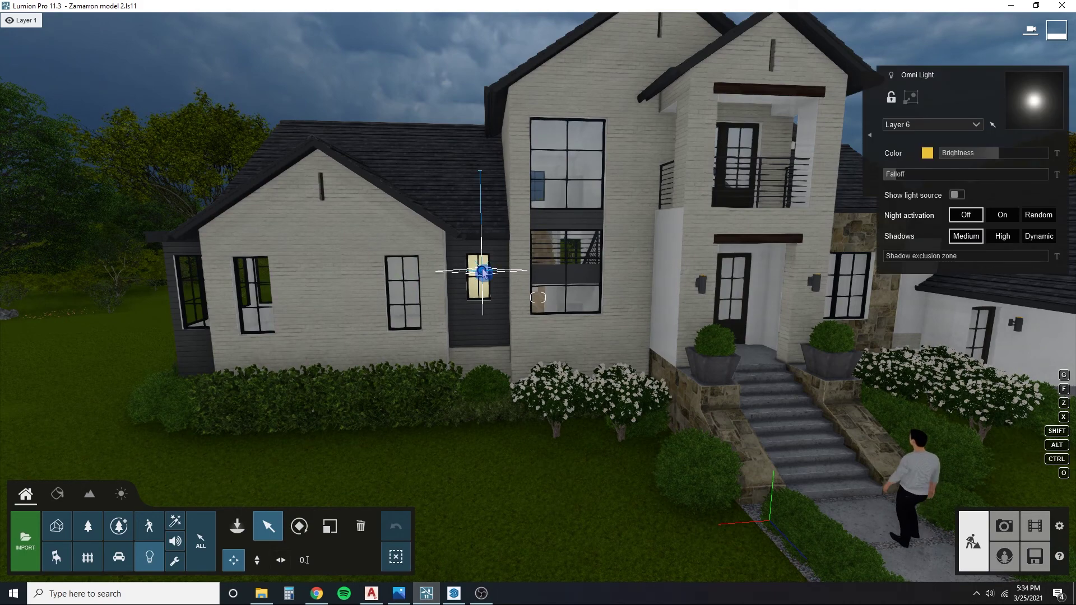
left_click(482, 273)
left_click(482, 273)
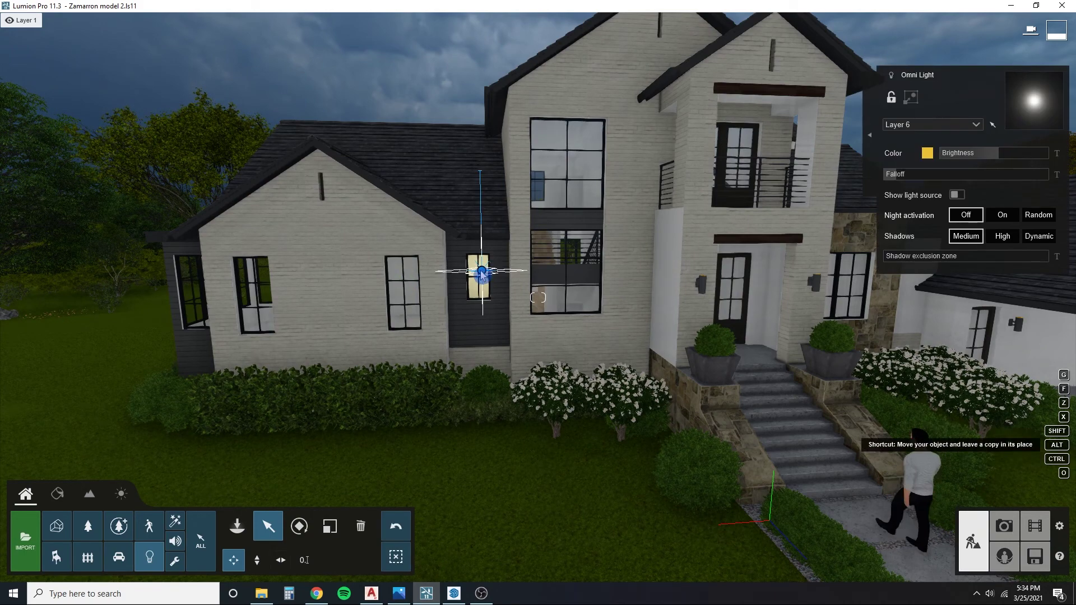
left_click_drag(461, 282, 379, 273)
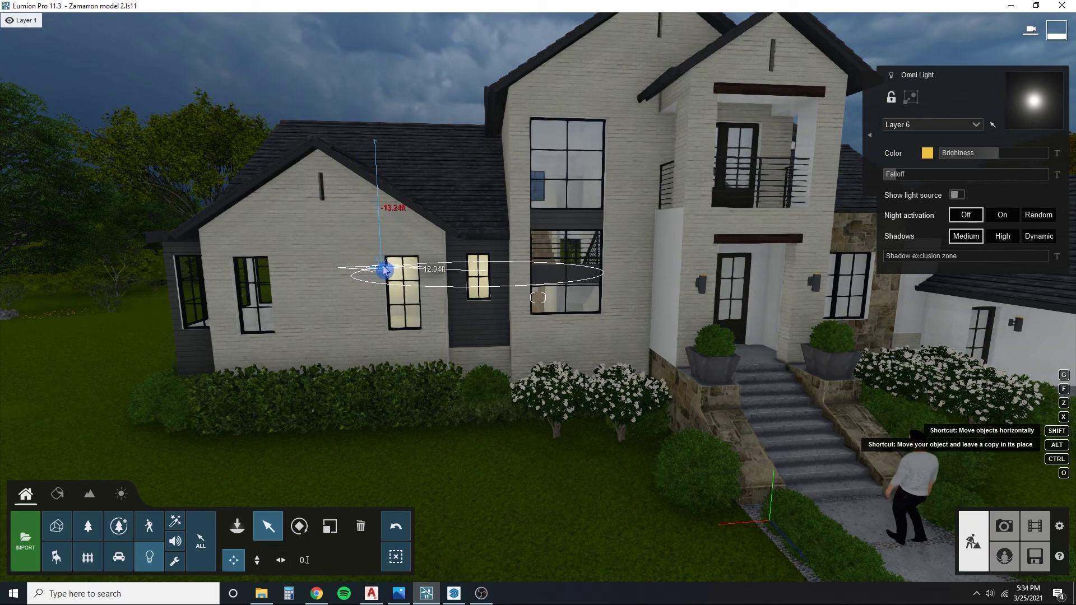
left_click_drag(385, 270, 384, 267)
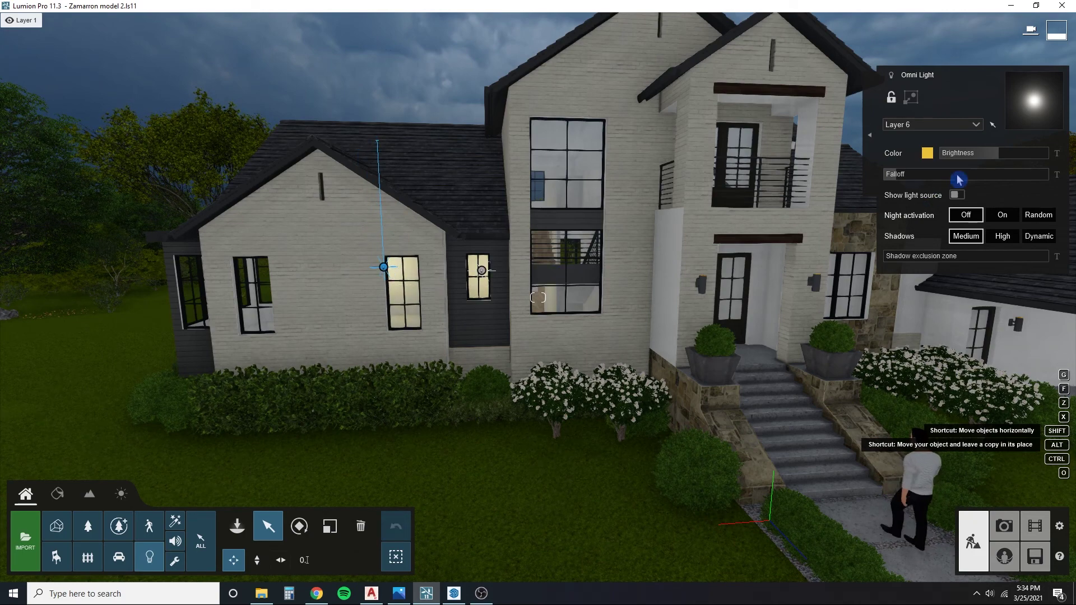
Step: Raise the copied light's brightness slightly and copy it horizontally to the gable's far window
mouse_move(997, 153)
left_mouse_down()
mouse_move(1009, 155)
mouse_move(1004, 164)
left_mouse_up()
key("a")
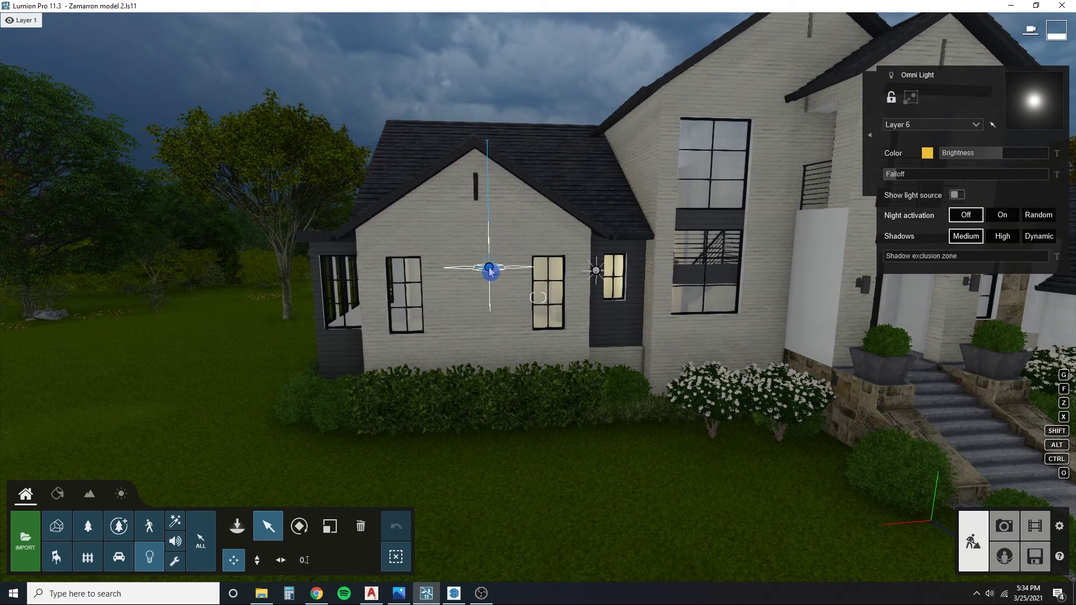
left_click_drag(490, 271, 403, 271)
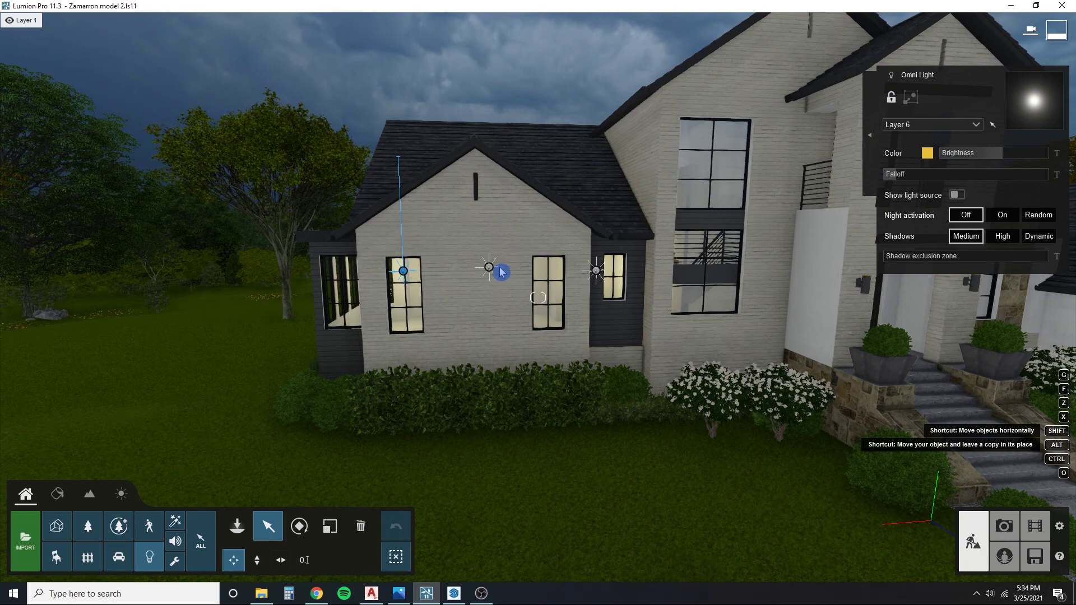
Step: Select the three Omni Lights behind the gable and small windows together and change their color to warm orange
key("e")
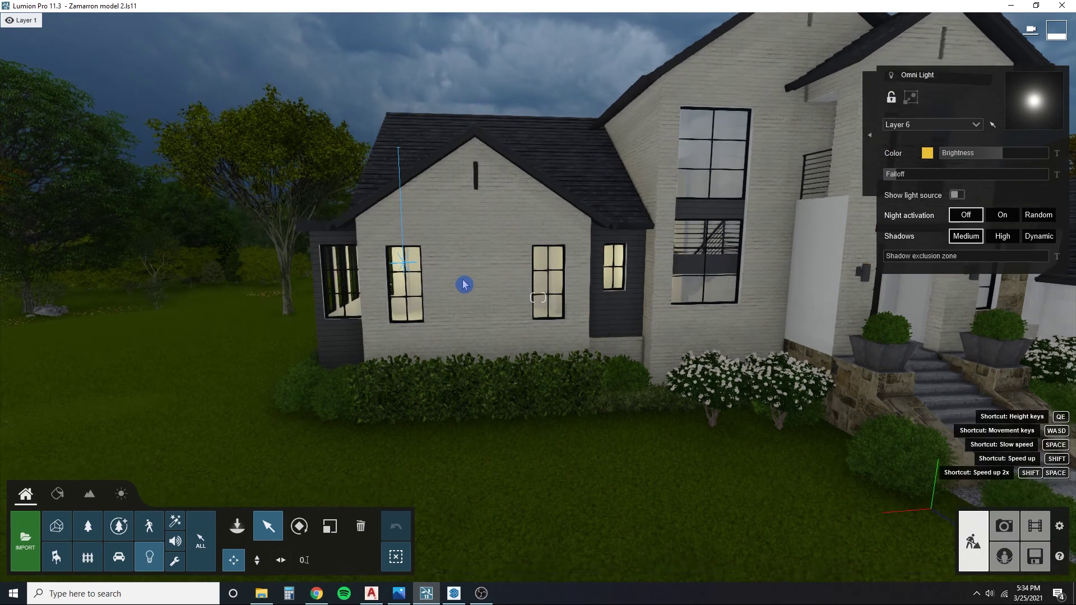
key("d")
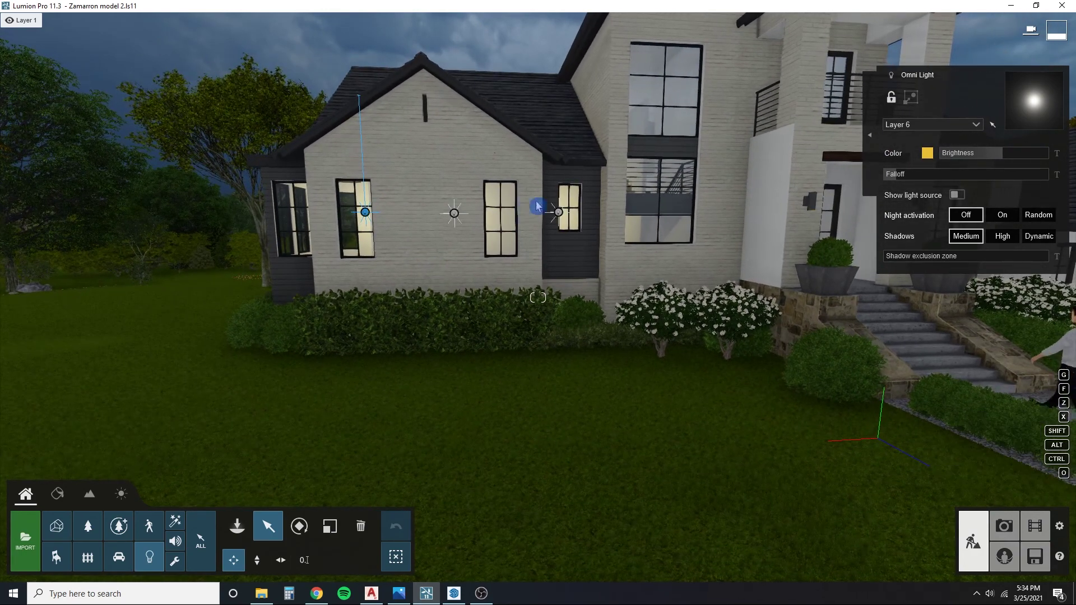
left_click_drag(578, 169, 336, 264, "ctrl")
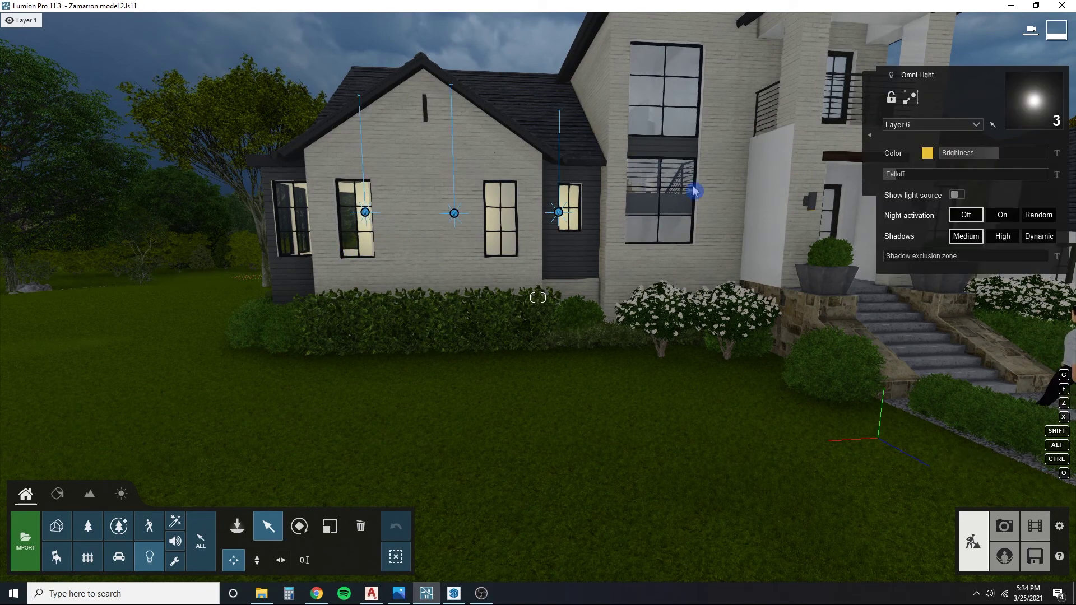
left_click(929, 154)
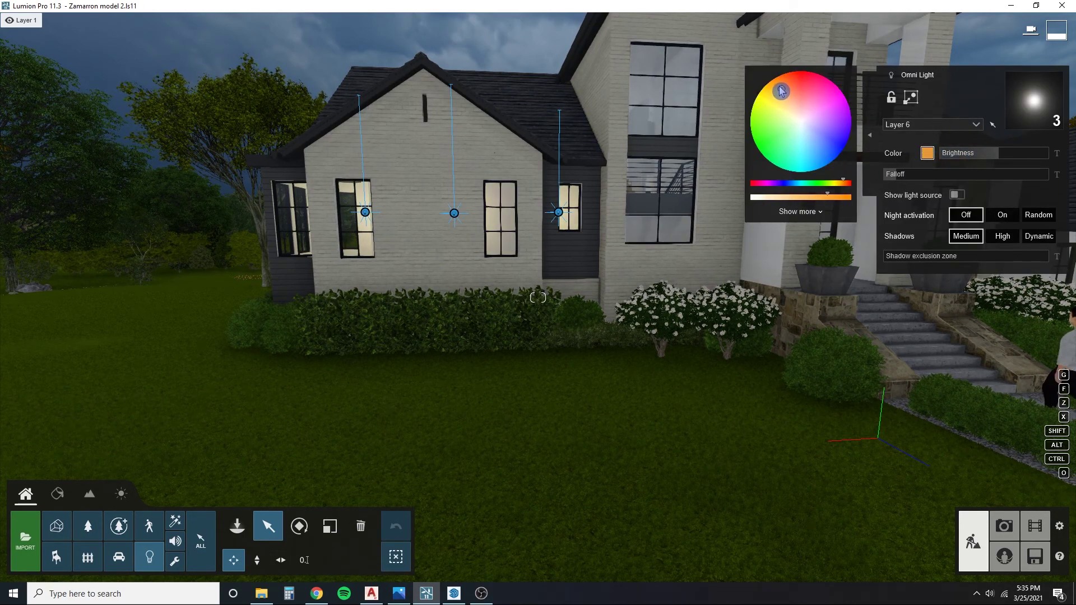
key("s")
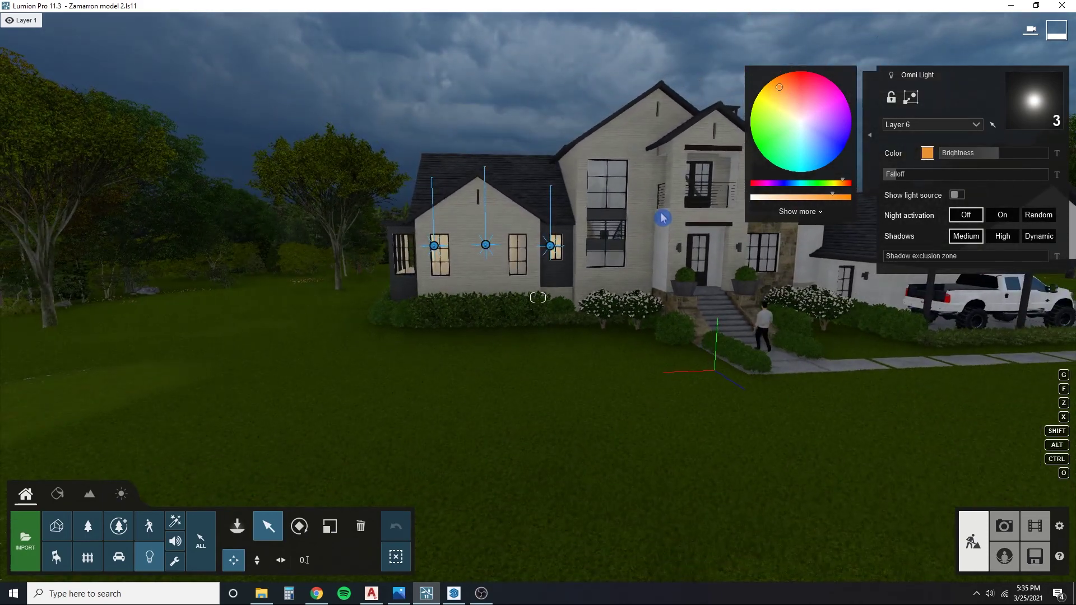
scroll(662, 218, "up", 3)
key("w")
key("d")
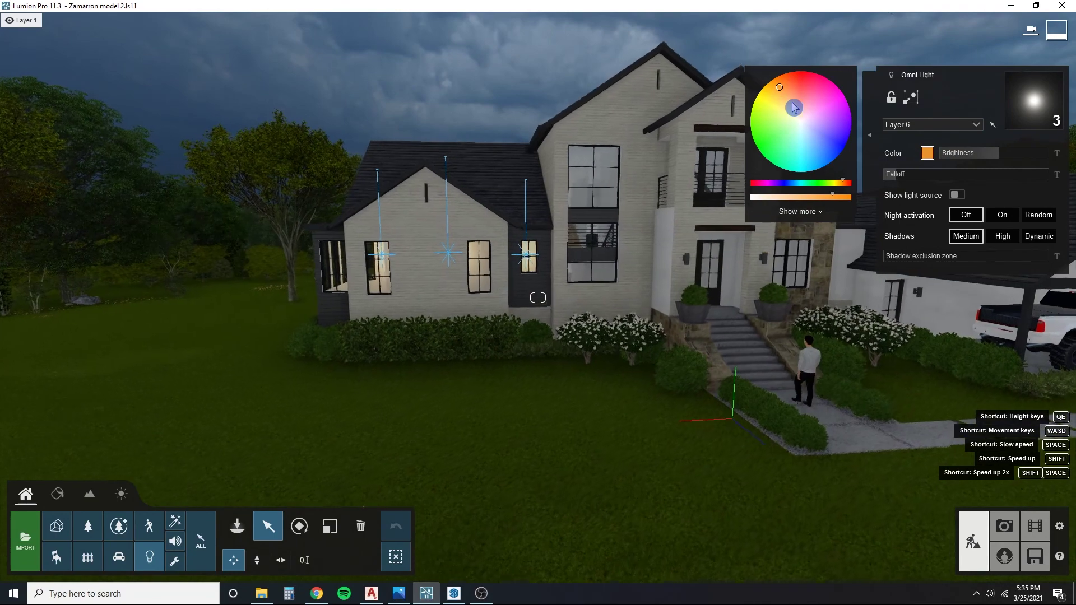
key("d")
key("q")
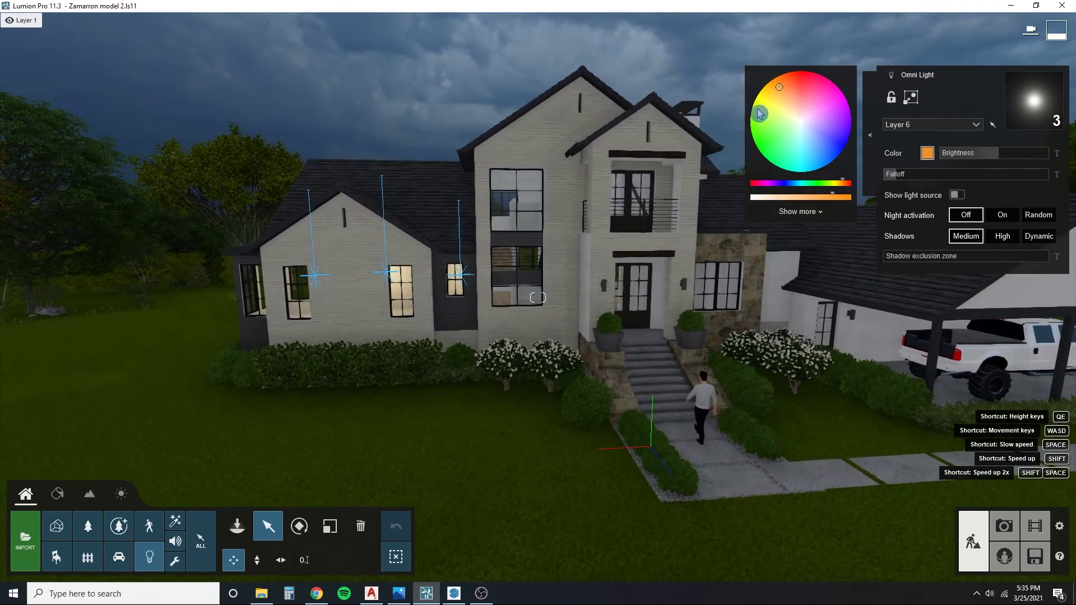
Step: Deselect the group and copy the small-window Omni Light behind the lower part of the tall windows
left_click(396, 564)
left_click(459, 276)
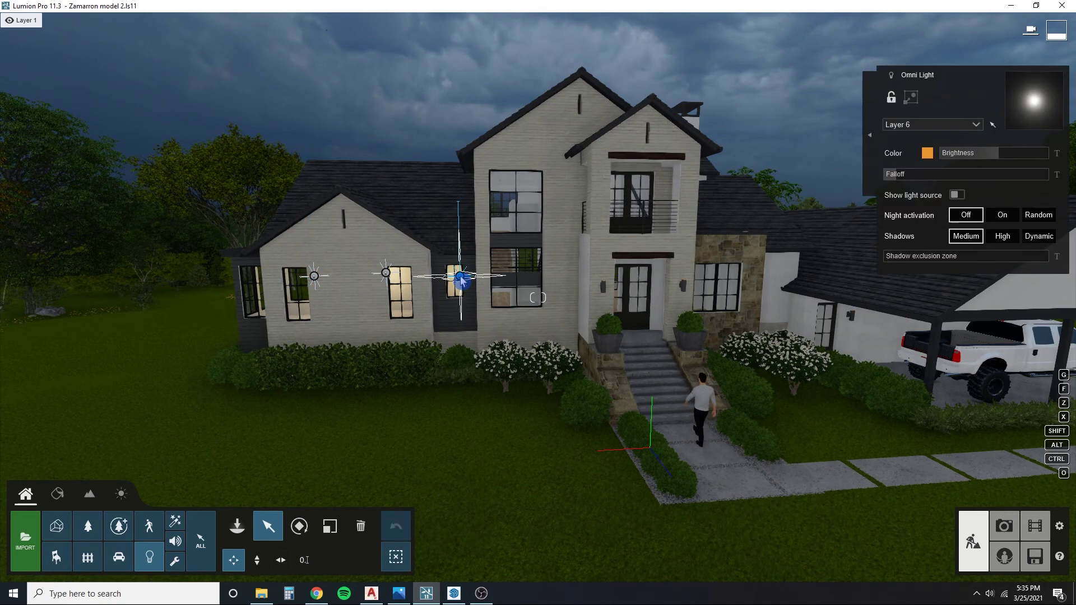
key("q")
key("d")
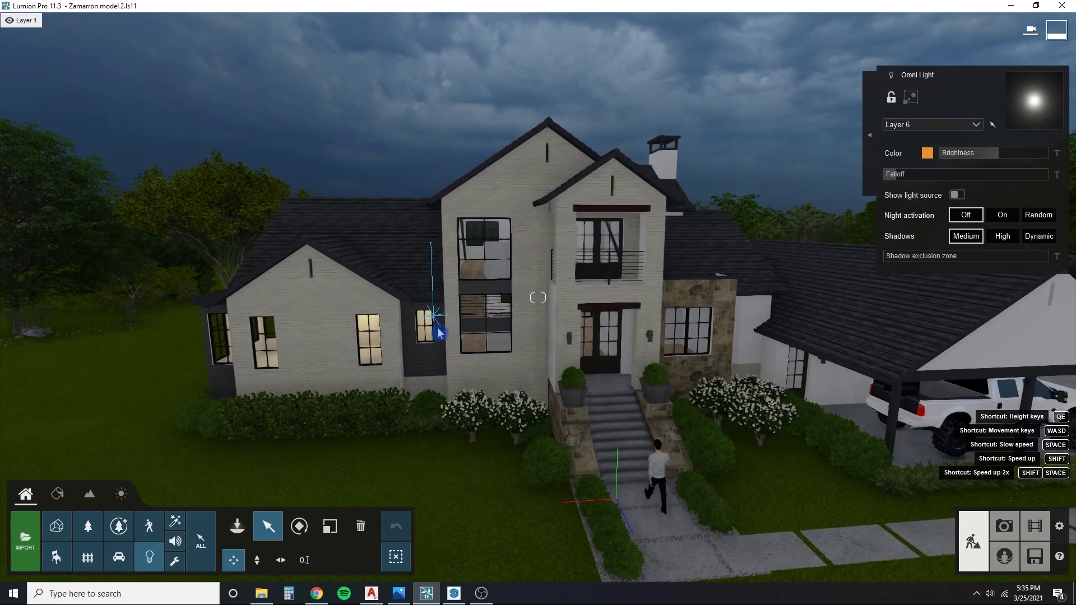
left_click_drag(438, 321, 502, 340)
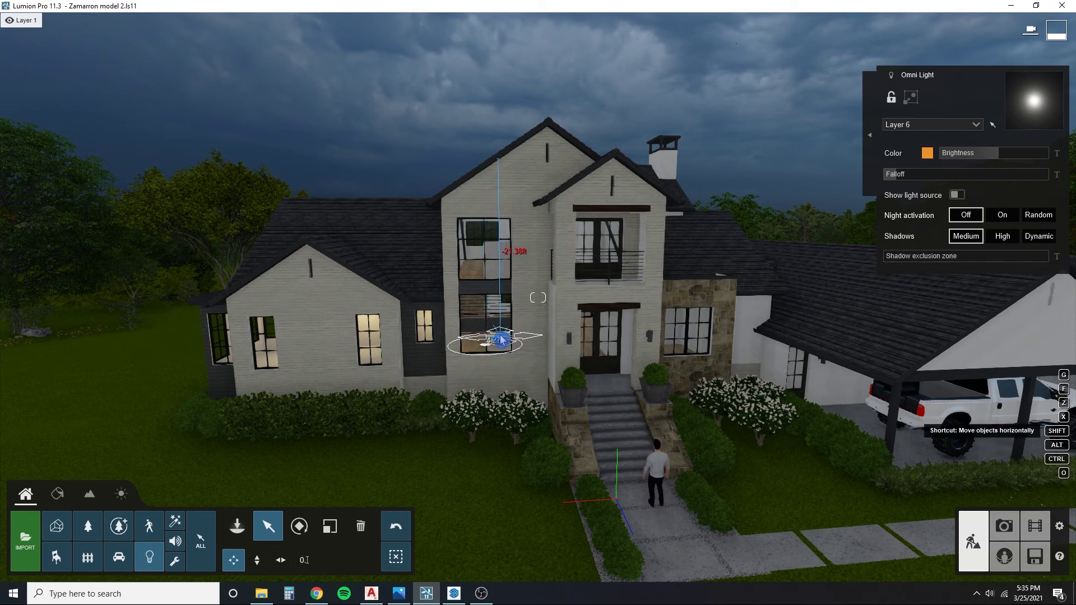
Step: Fine-tune the tall-window light's horizontal position and lower it to the bottom edge of the lower window
key("w")
right_click_drag(476, 352, 514, 358)
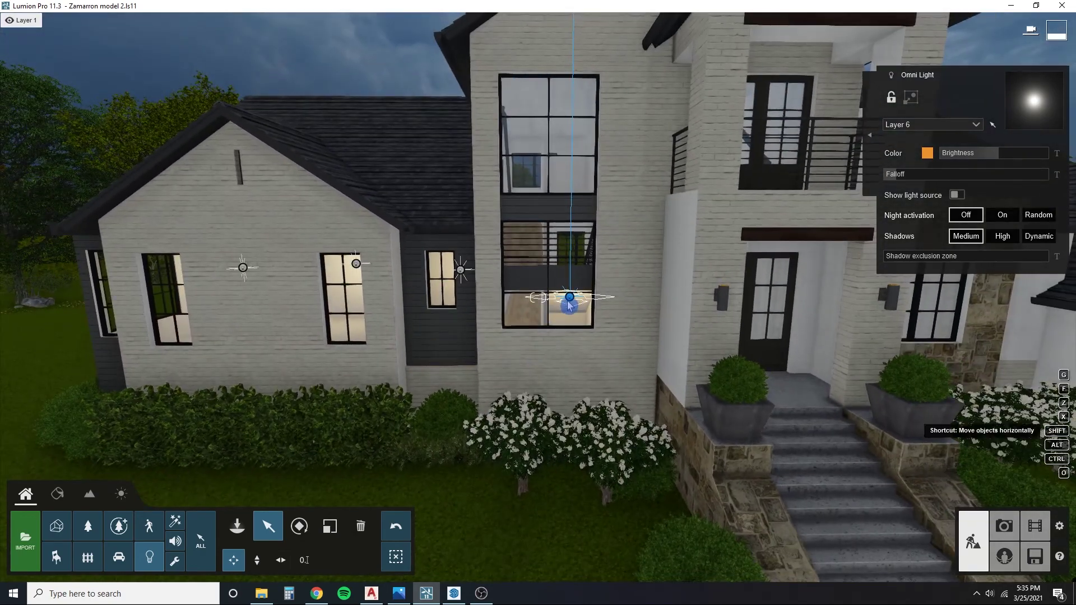
left_click_drag(570, 305, 569, 299)
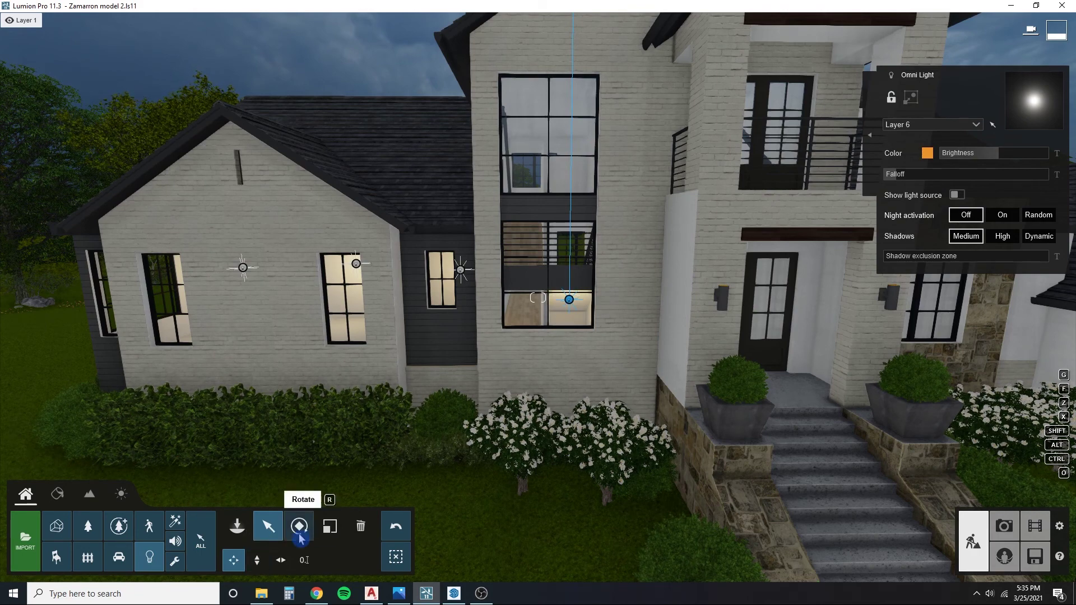
left_click(257, 560)
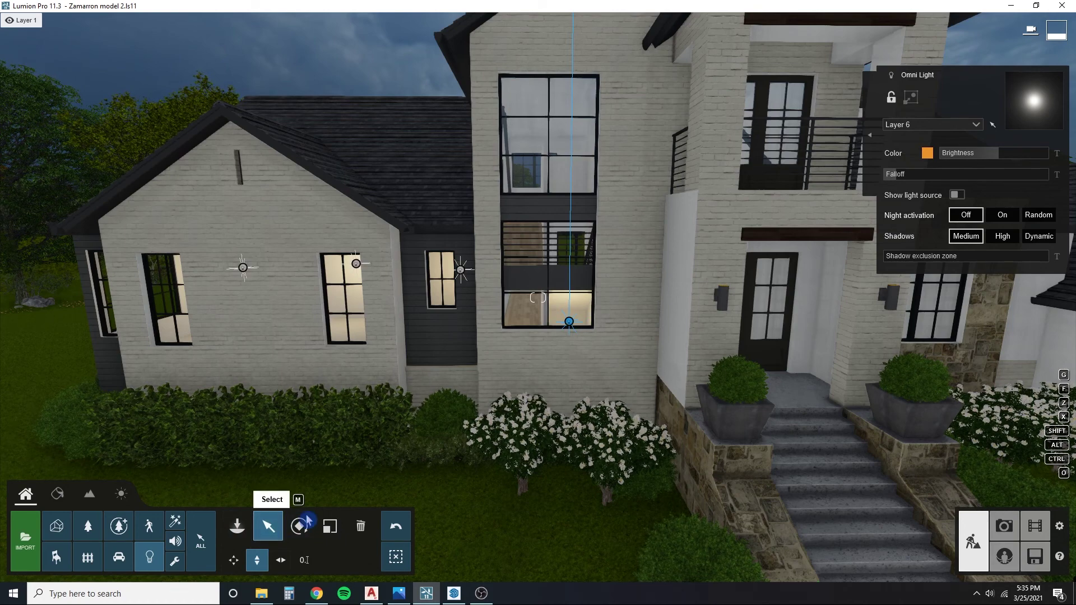
left_click(234, 560)
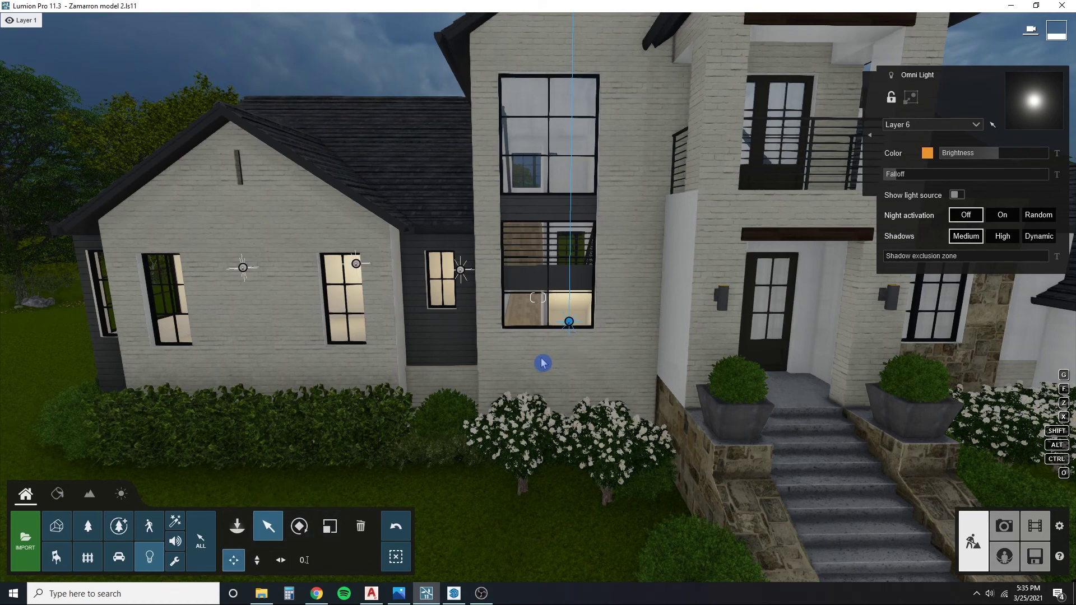
Step: Copy the tall-window light across to the opposite pane of the same lower window
left_click_drag(556, 326, 513, 300, "alt")
key("s")
key("w")
right_click_drag(564, 308, 560, 343)
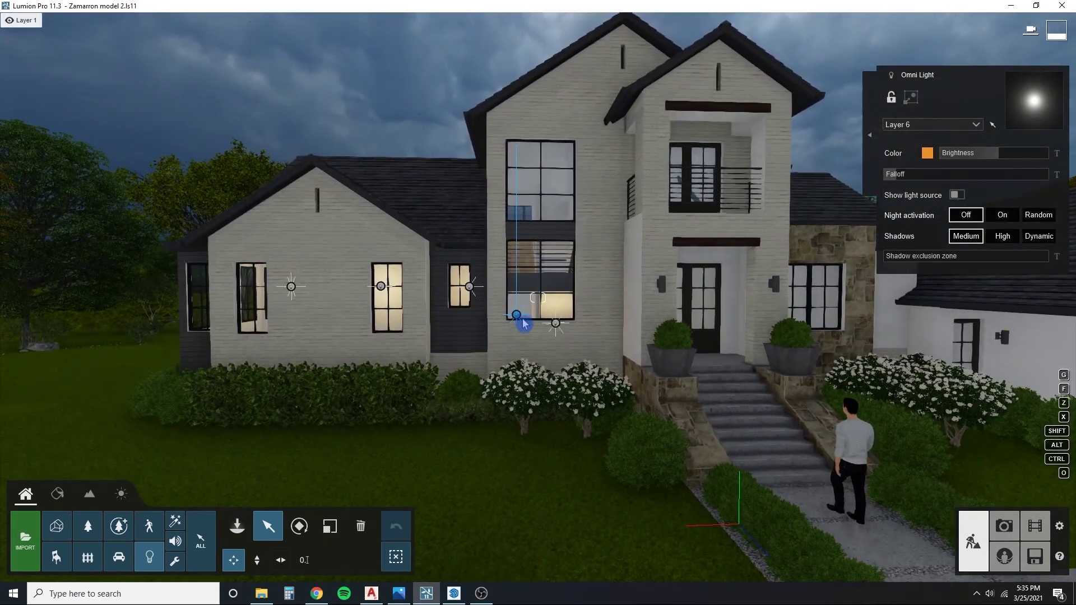
Step: Adjust the copied Omni Light in the lower window pane and copy it up behind the upper tall window
left_click_drag(520, 320, 520, 308)
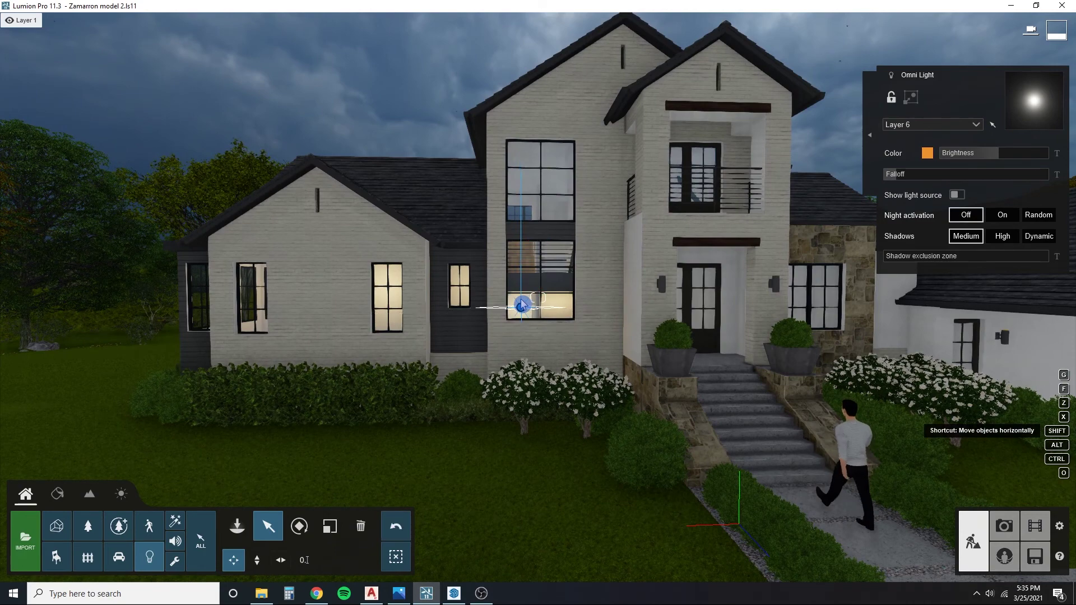
key("q")
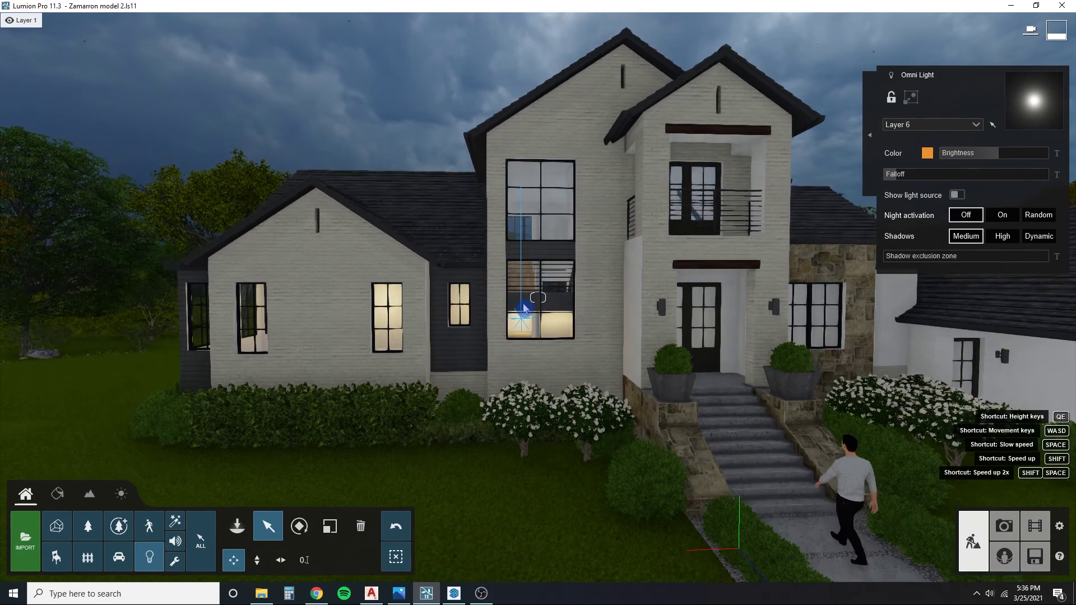
key("d")
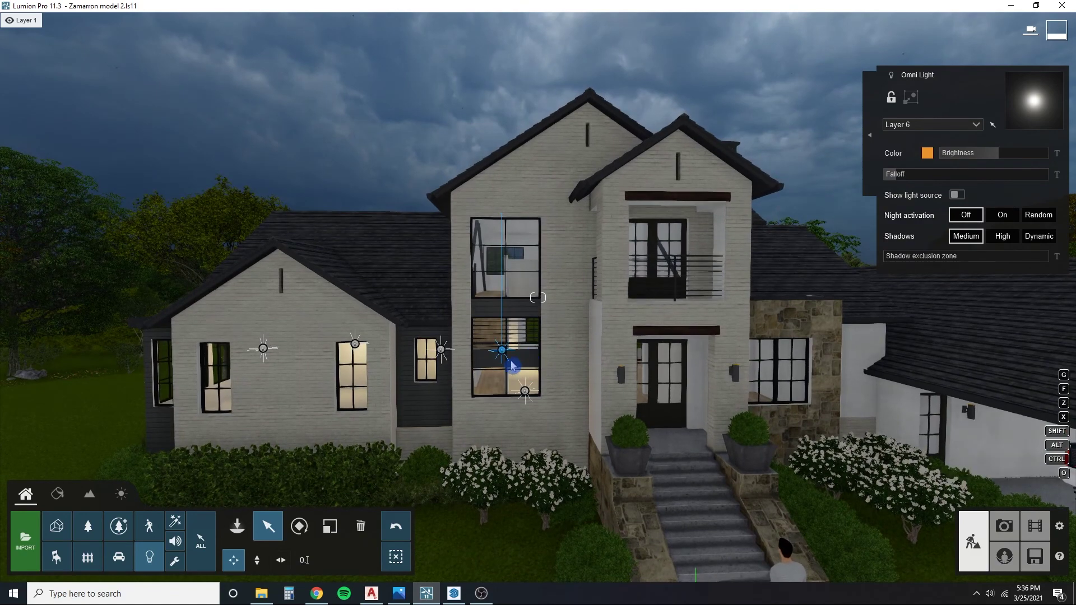
left_click_drag(504, 351, 507, 259)
right_click_drag(507, 260, 458, 338)
key("w")
key("s")
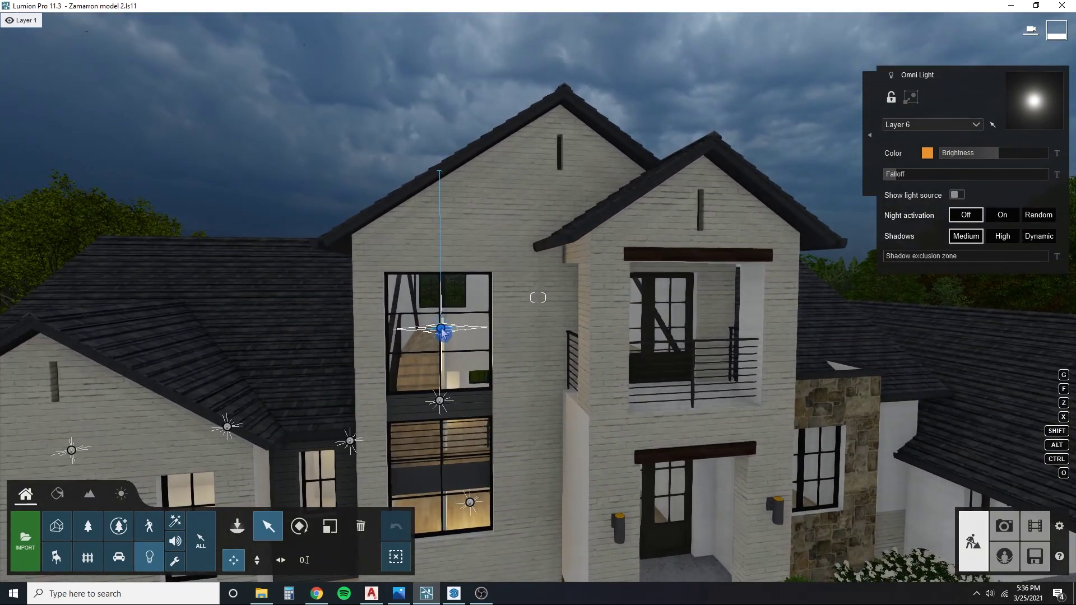
Step: Copy the upper-window Omni Light to the other side of the window, reducing its falloff and raising it toward the window's top
left_click_drag(442, 333, 468, 301)
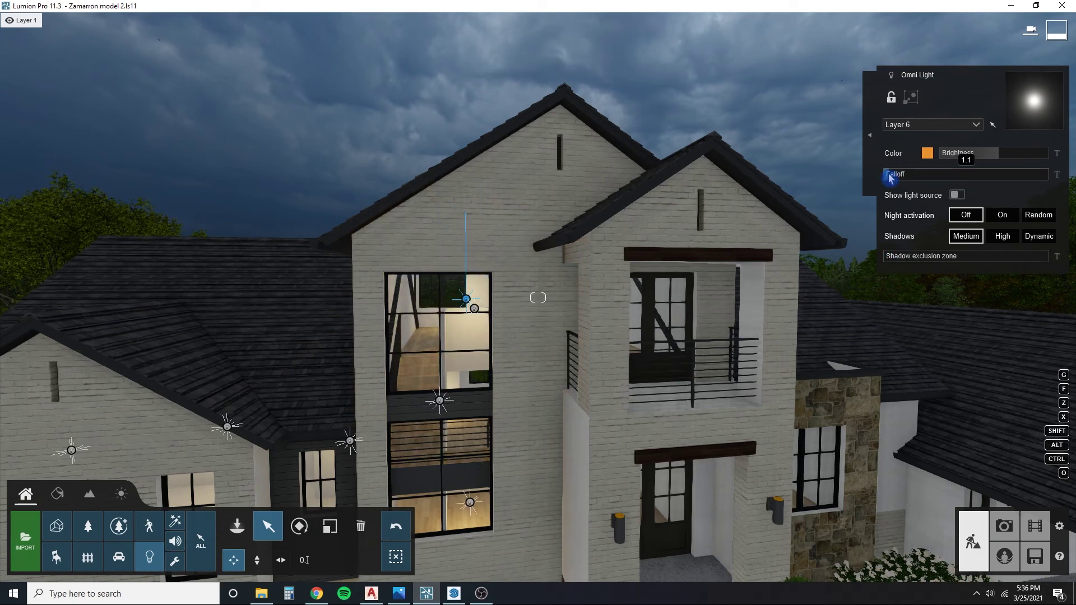
left_click_drag(469, 303, 448, 281)
left_click(257, 560)
key("e")
right_click_drag(448, 282, 449, 283)
key("d")
key("s")
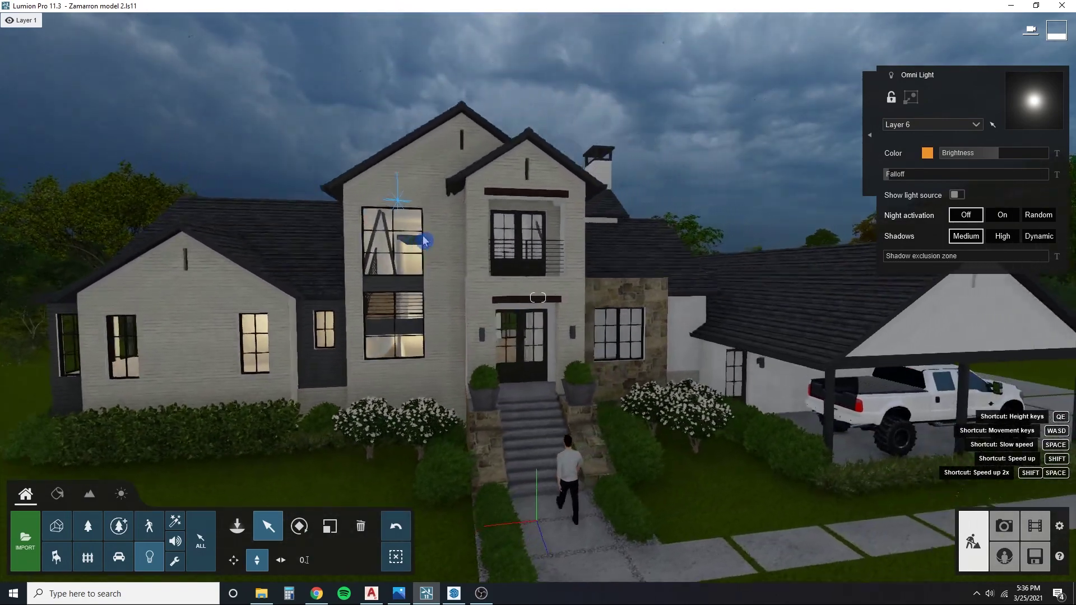
Step: Copy the Omni Light nearest the balcony behind the balcony doors and behind the window in the stone wall
key("d")
key("q")
right_click_drag(424, 241, 425, 250)
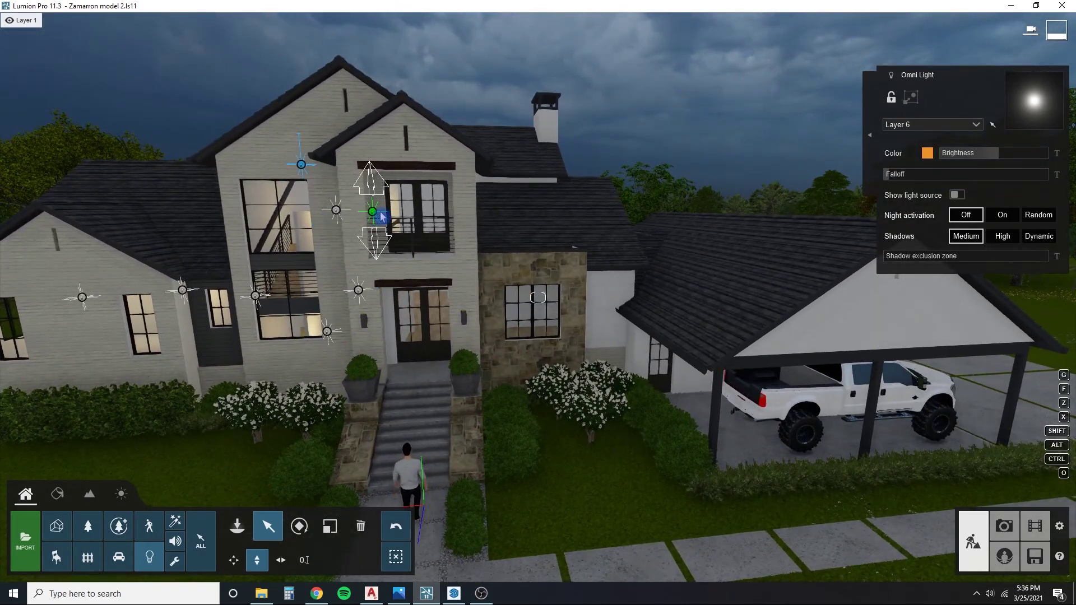
key("s")
key("w")
right_click_drag(449, 253, 457, 291)
key("d")
key("s")
key("s")
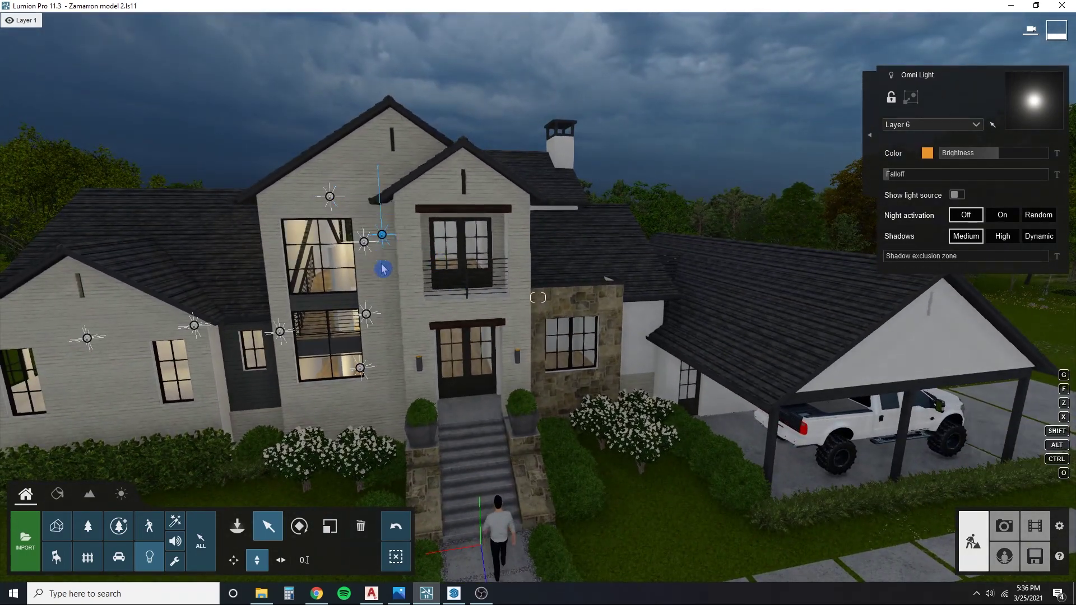
left_click(234, 560)
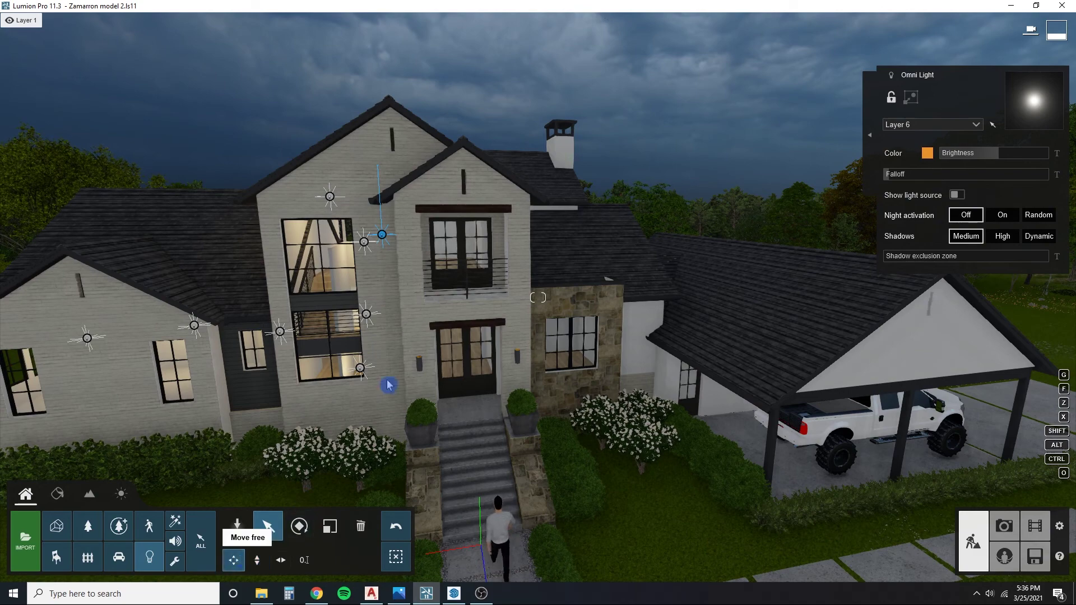
left_click_drag(381, 236, 571, 342)
right_click_drag(571, 342, 467, 267)
key("w")
key("w")
key("s")
left_click_drag(462, 259, 461, 250)
key("s")
right_click_drag(460, 250, 461, 284)
key("w")
key("w")
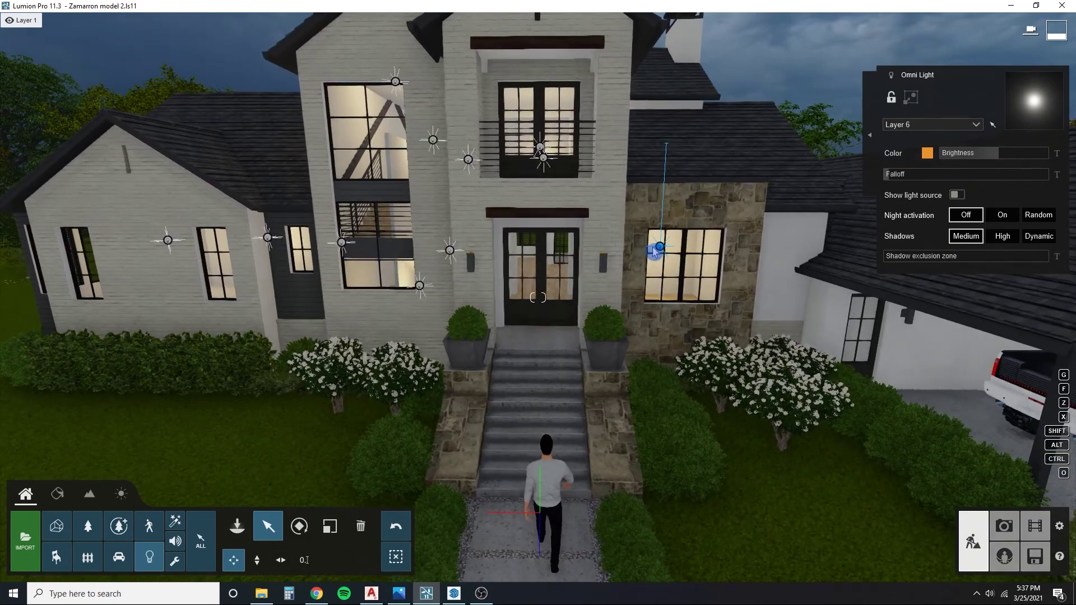
Step: Copy the stone-wall window's Omni Light behind the front entry doors
left_click_drag(660, 249, 529, 231)
key("w")
right_click_drag(531, 354, 459, 354)
key("s")
key("s")
key("w")
key("a")
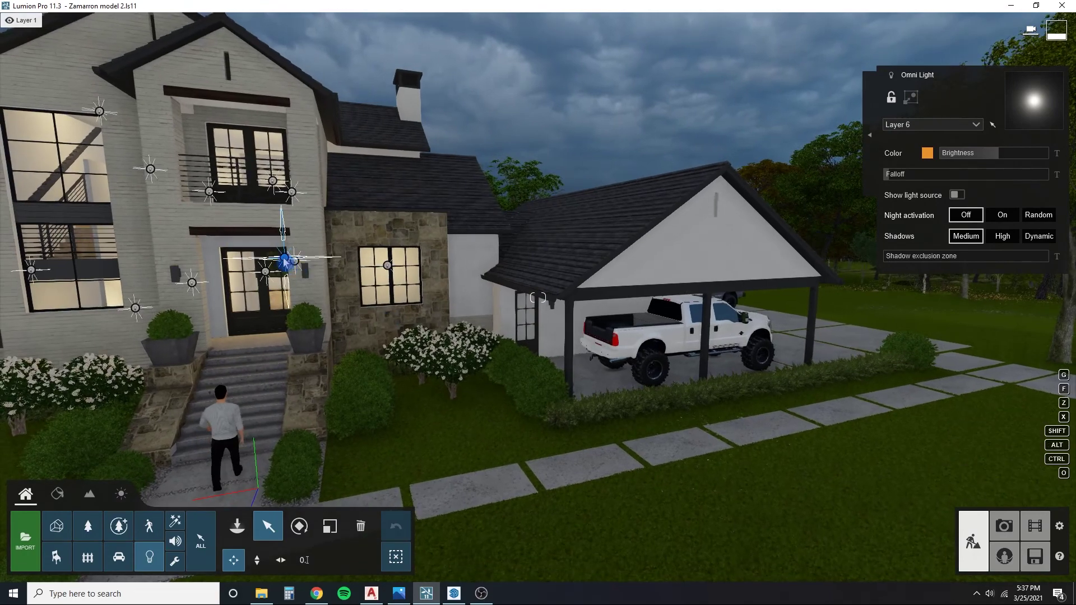
Step: Copy an Omni Light from the front entry to the side door under the carport and center it on the door glass
left_click_drag(482, 322, 524, 310)
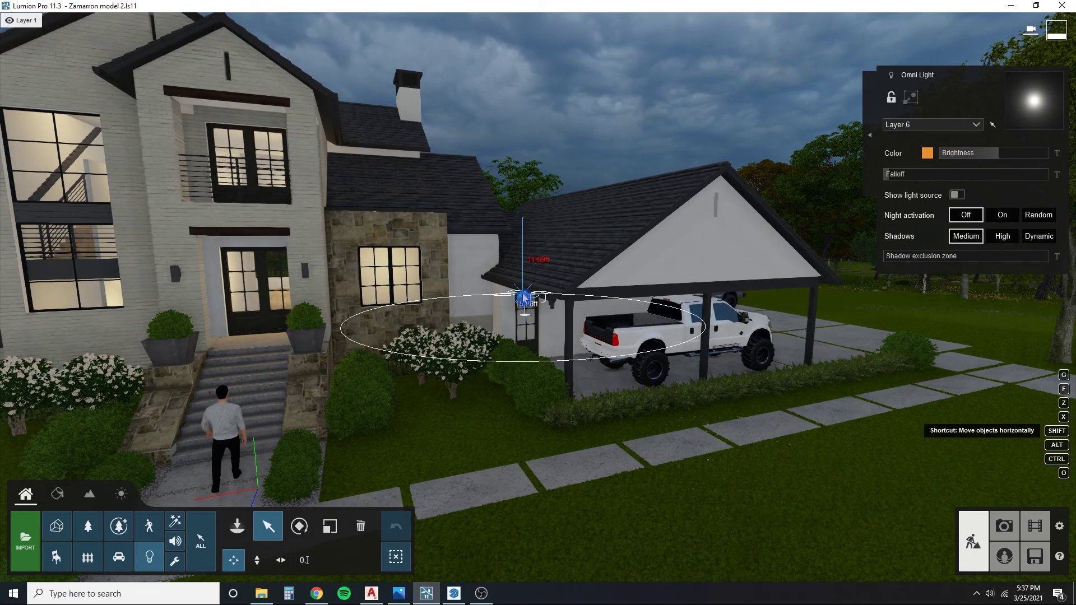
left_click_drag(529, 318, 529, 318)
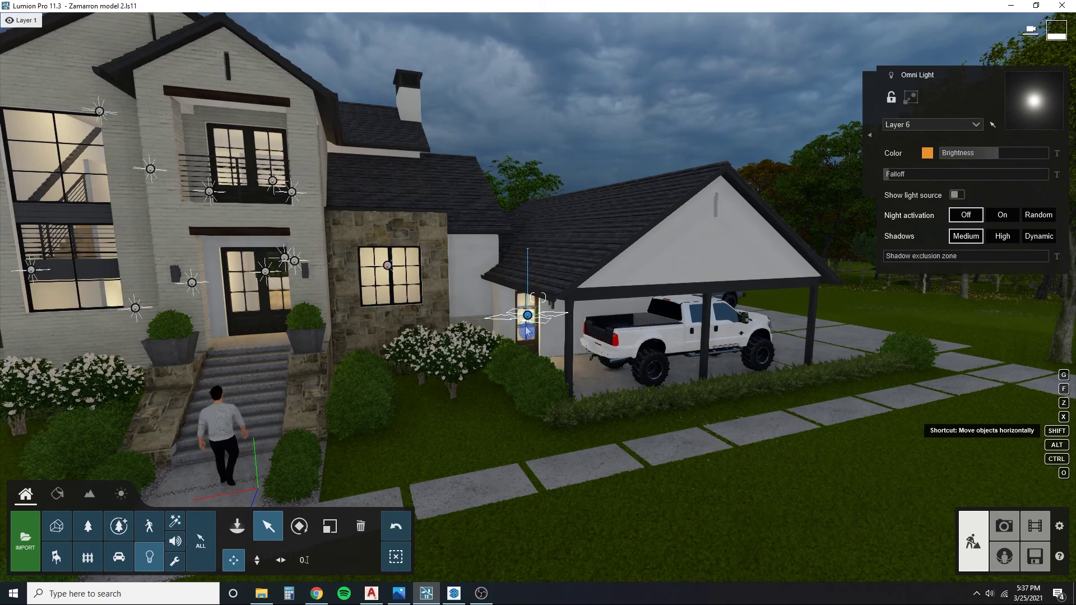
key("w")
key("w")
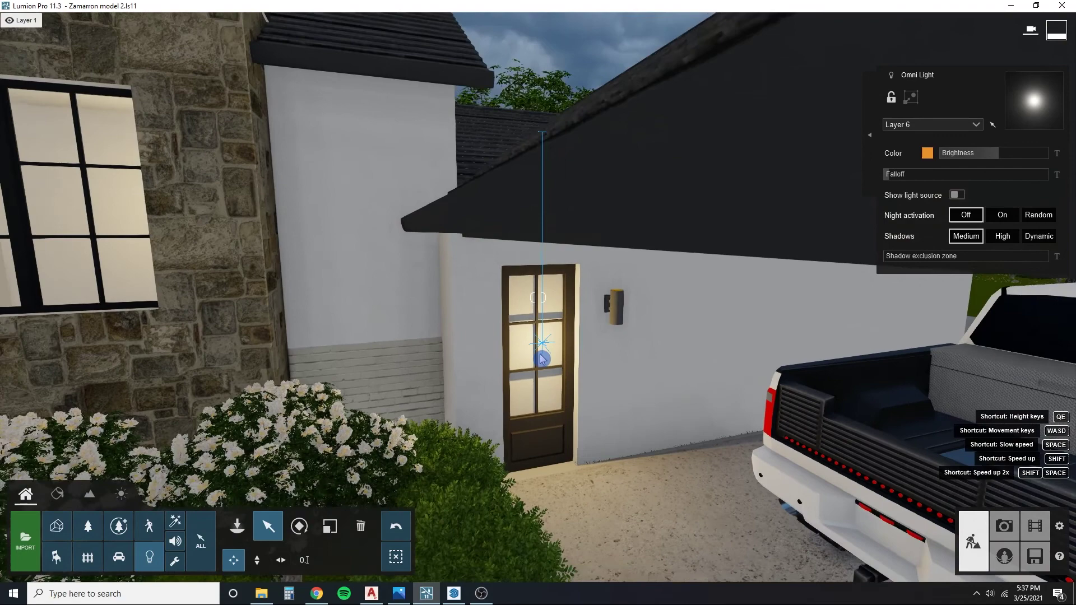
left_click_drag(542, 359, 546, 344)
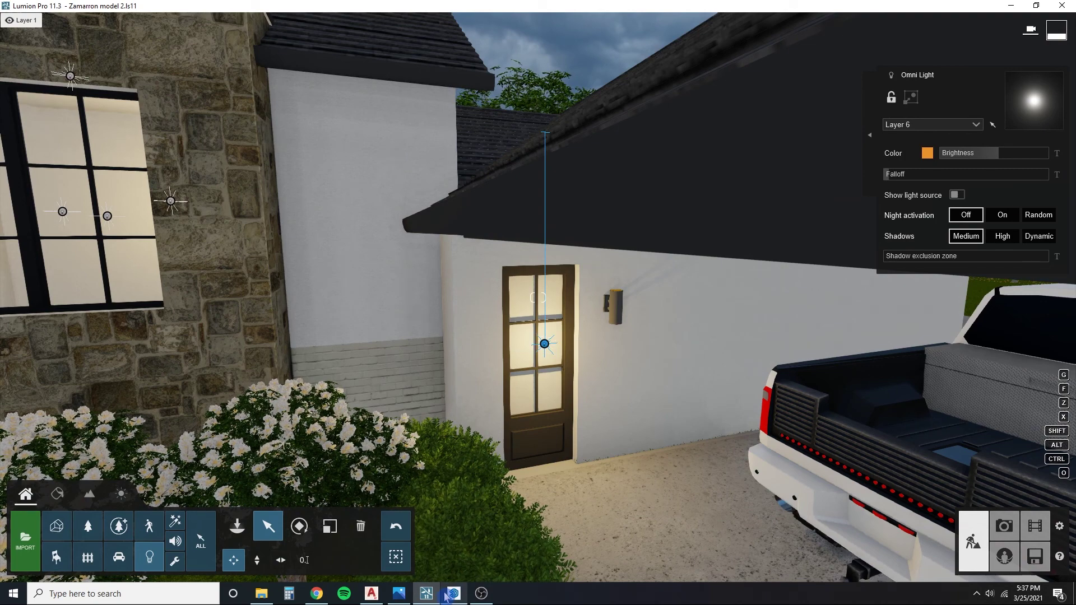
Step: Switch to the SketchUp model and hide the side door component under the carport
mouse_move(451, 598)
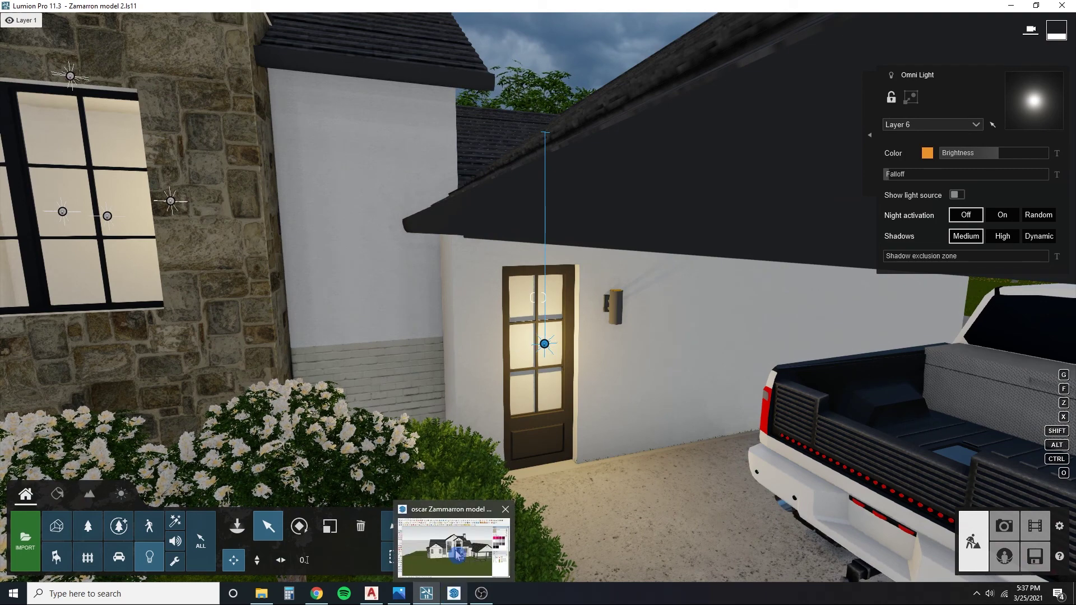
left_click(471, 516)
scroll(557, 435, "up", 8)
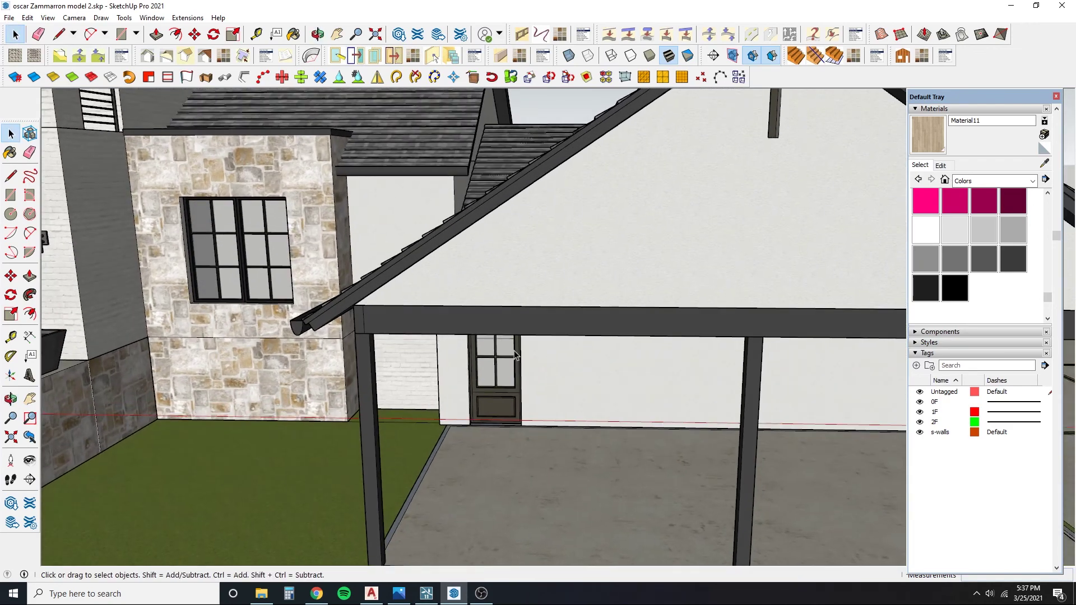
scroll(516, 354, "up", 3)
right_click(490, 383)
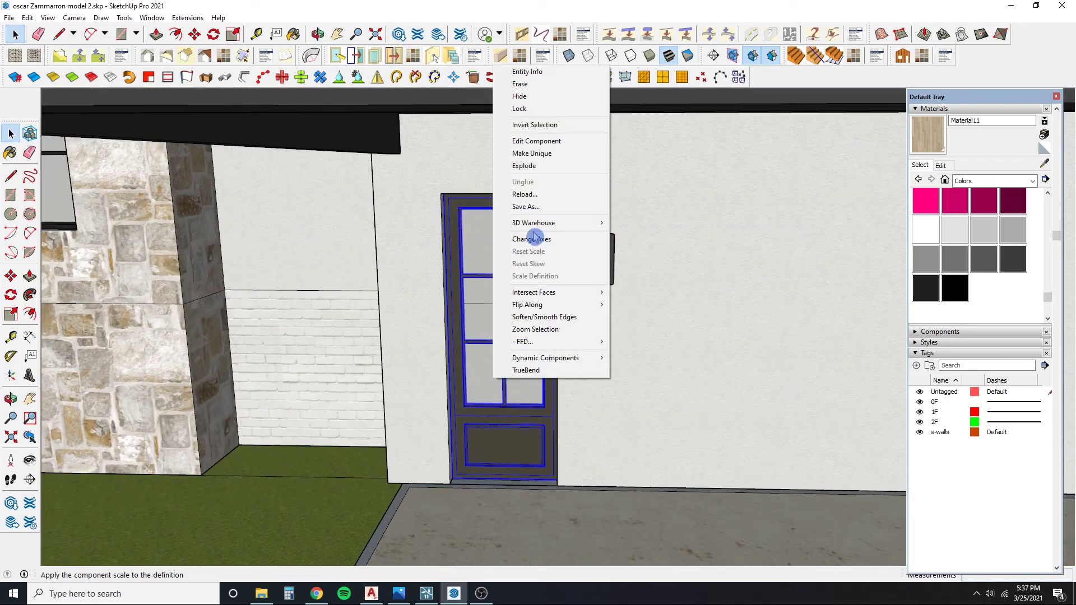
left_click(527, 96)
Step: Delete the wall's upper face and dividing edge blocking the door opening, and unhide the side door
double_click(511, 275)
left_click(513, 277)
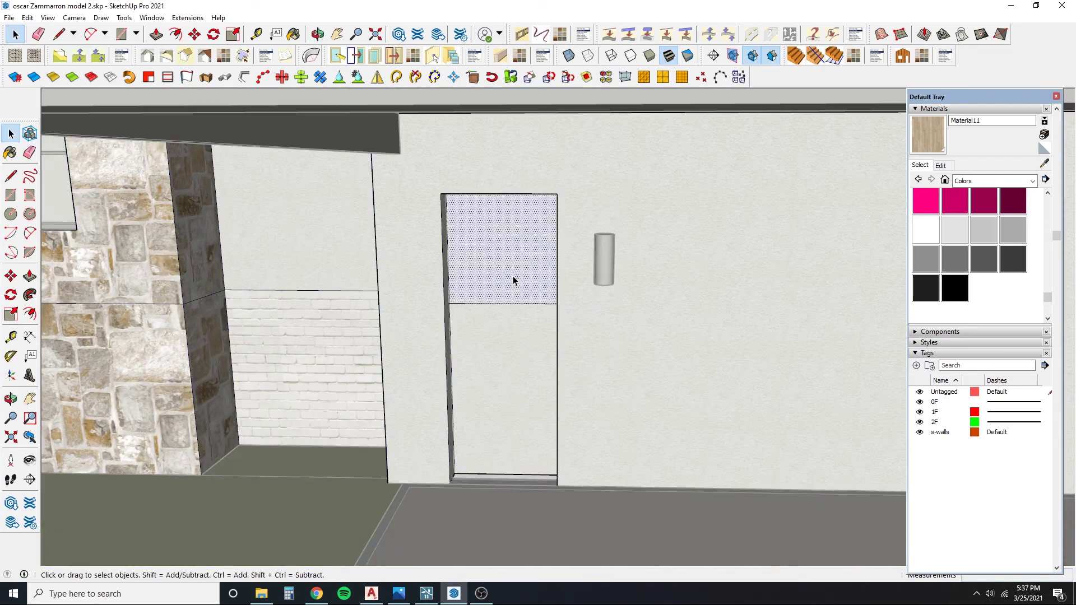
key("Delete")
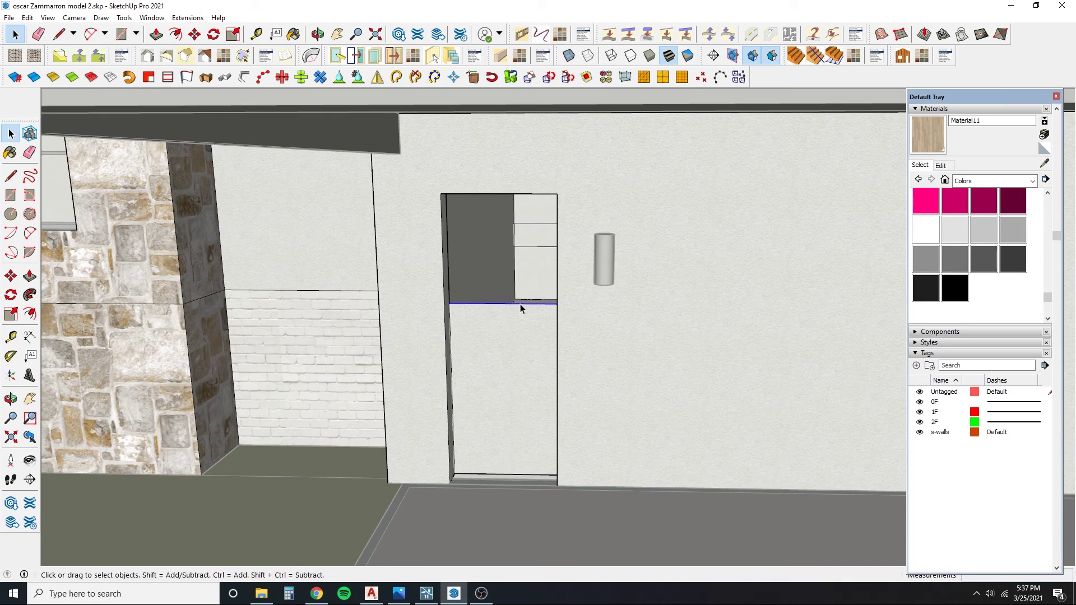
key("Delete")
left_click(27, 18)
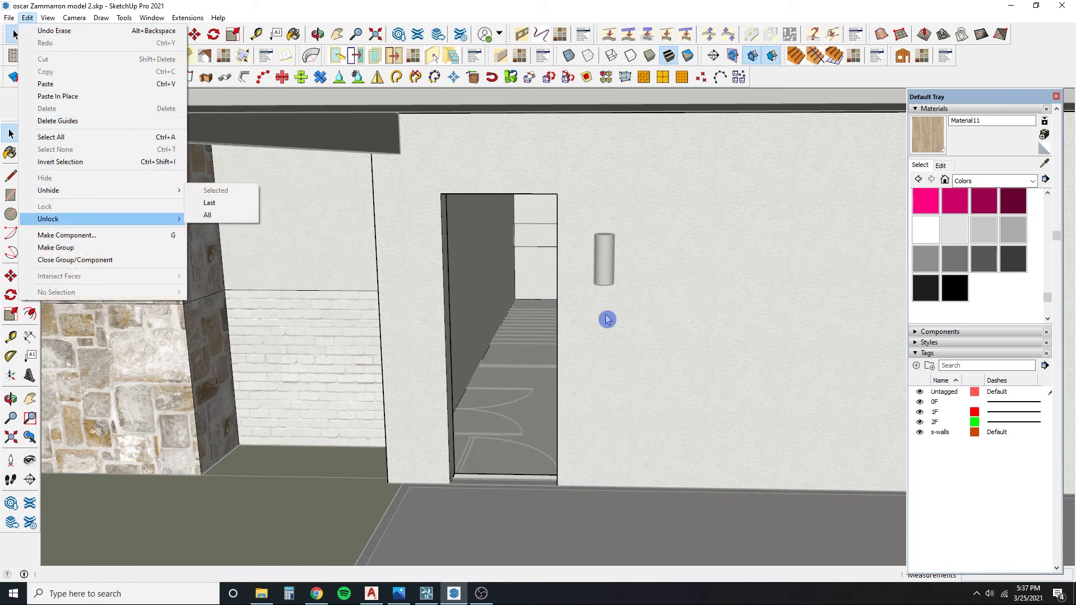
mouse_move(127, 193)
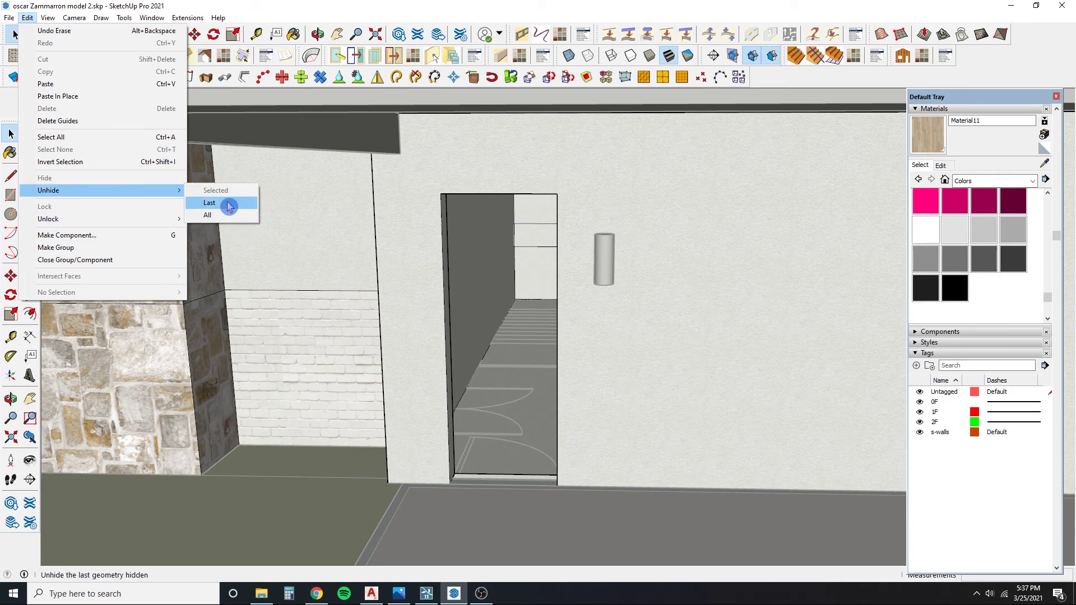
left_click(230, 207)
Step: Save the model over the existing model 2 file in SketchUp Version 2015 format
left_click(10, 17)
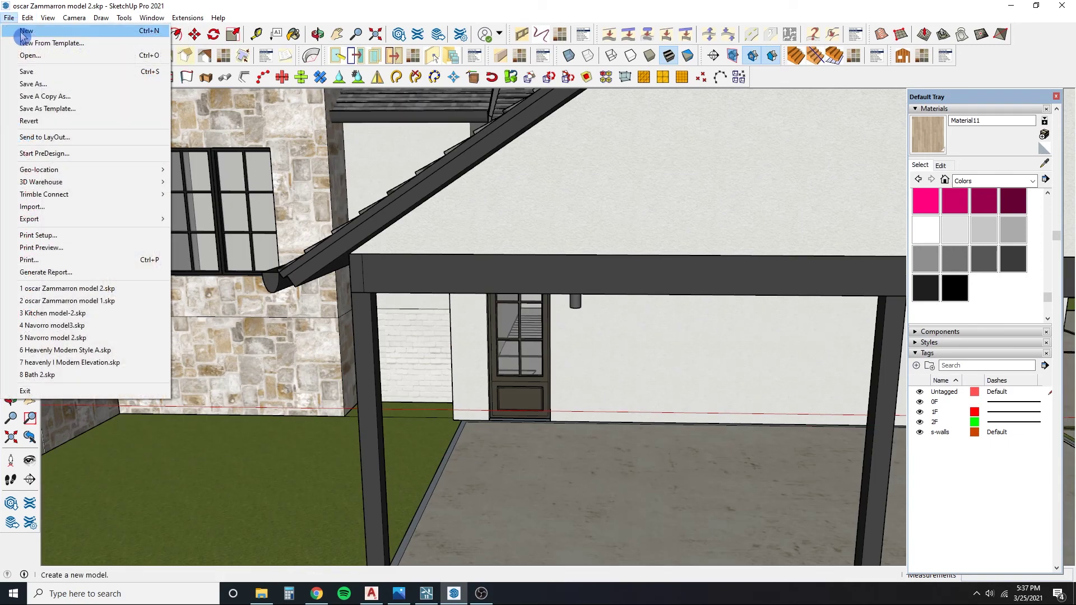
left_click(45, 84)
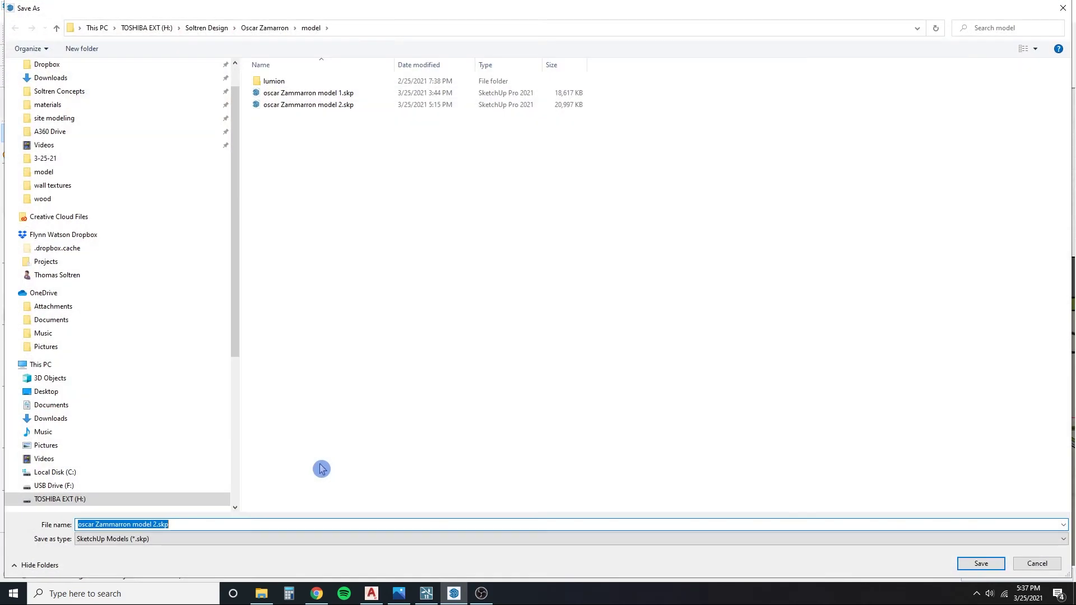
left_click(240, 538)
left_click(227, 461)
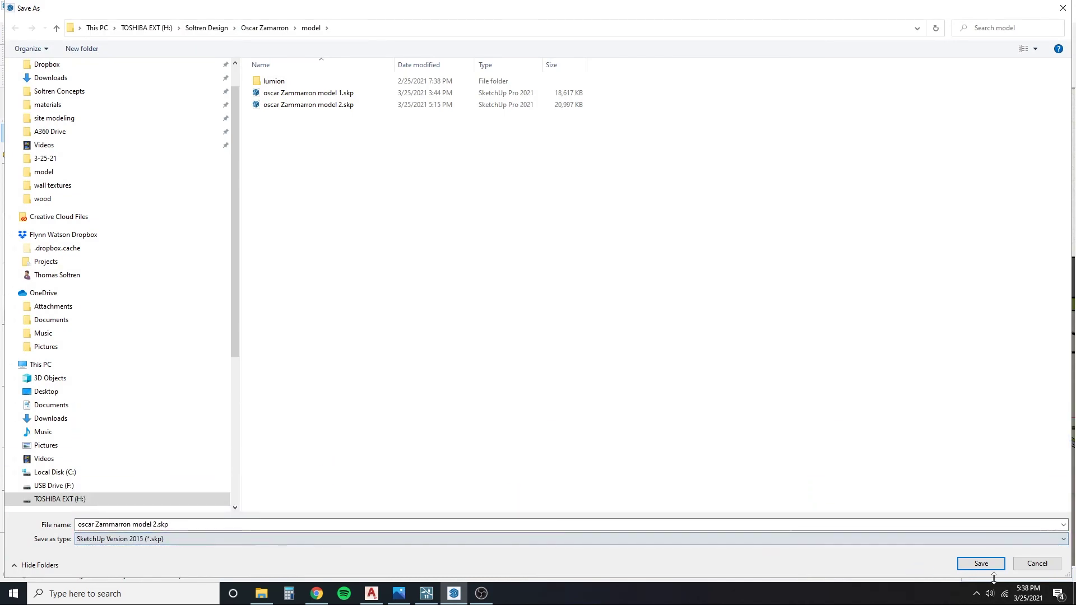
left_click(981, 565)
left_click(561, 298)
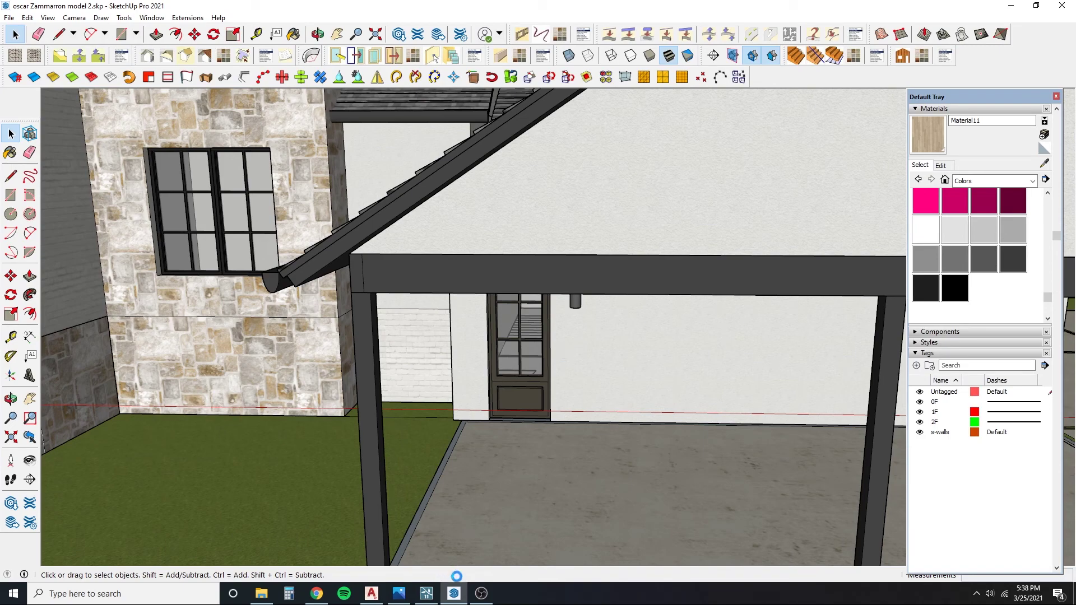
Step: Switch back to Lumion and reload the imported house model with the opened side doorway
left_click(432, 600)
key("s")
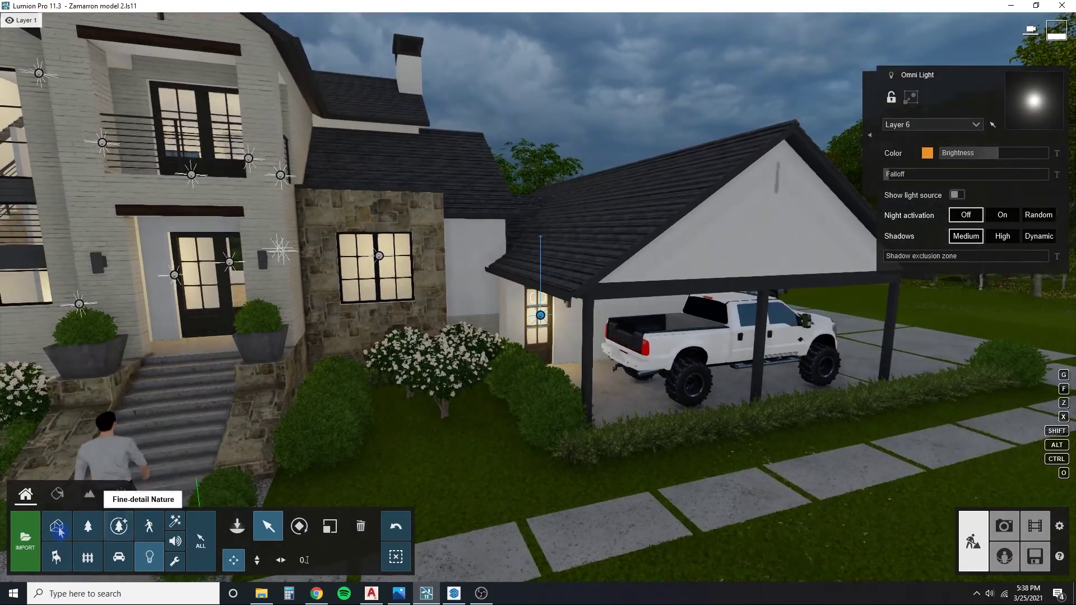
left_click(59, 530)
left_click(458, 273)
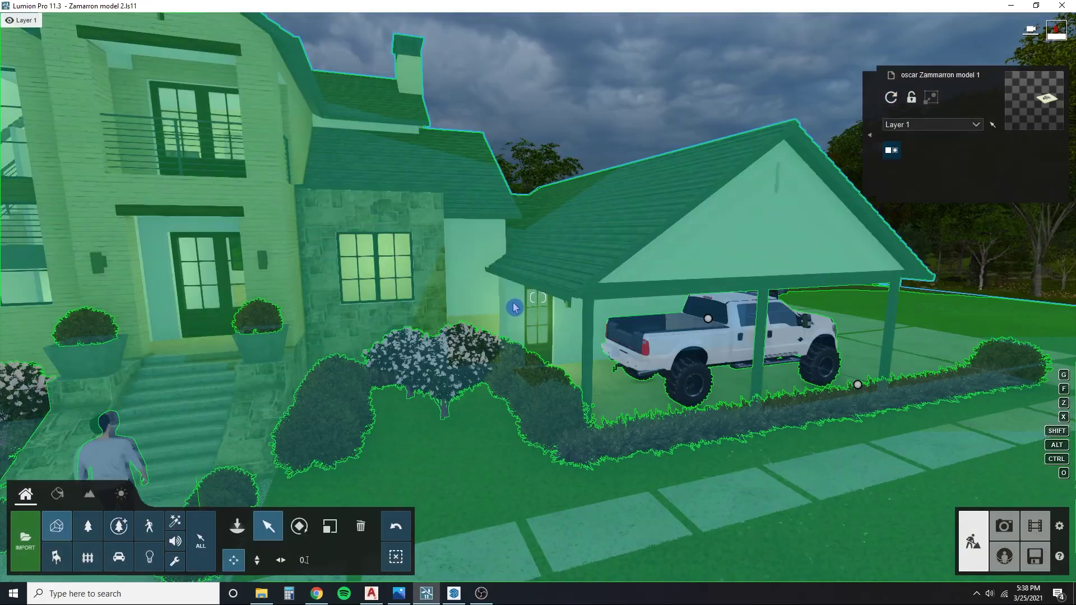
key("w")
key("s")
key("d")
right_click_drag(521, 336, 523, 338)
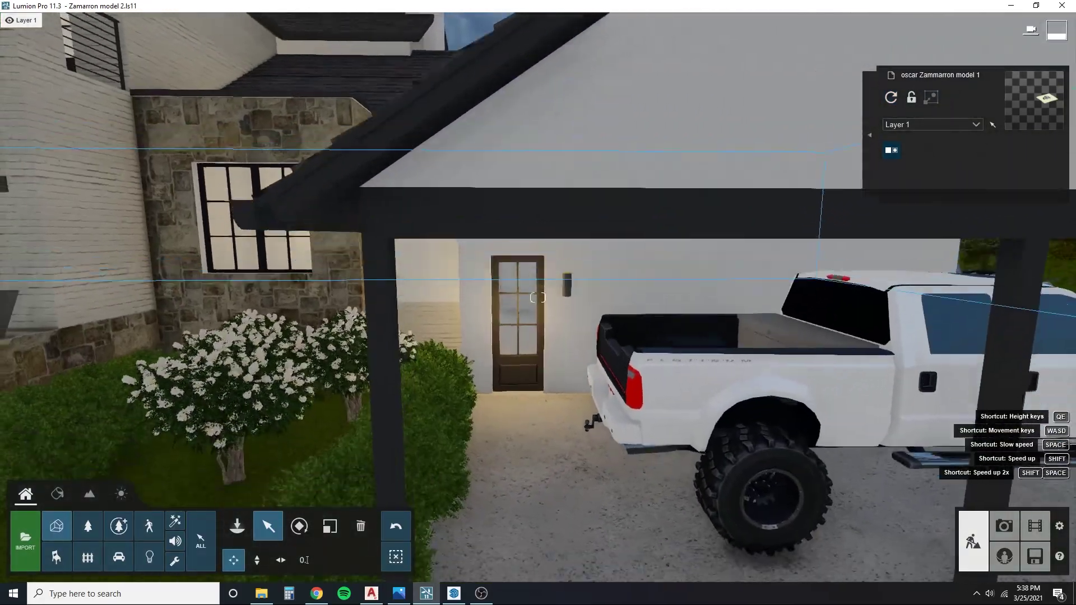
key("q")
key("e")
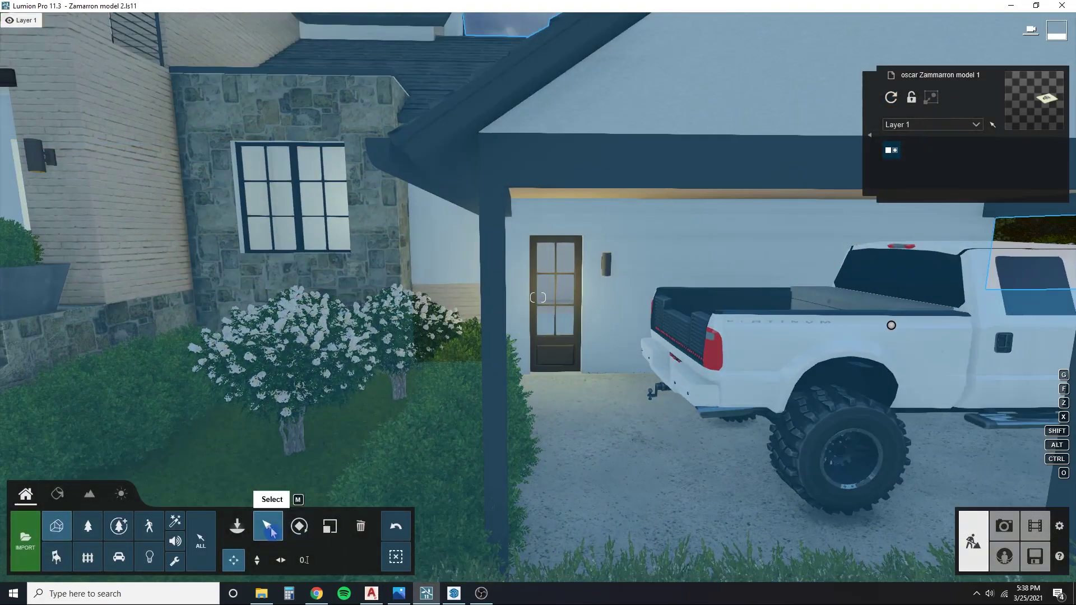
Step: Select the side door's Omni Light and place copies of it inside, behind the door glass
left_click(268, 526)
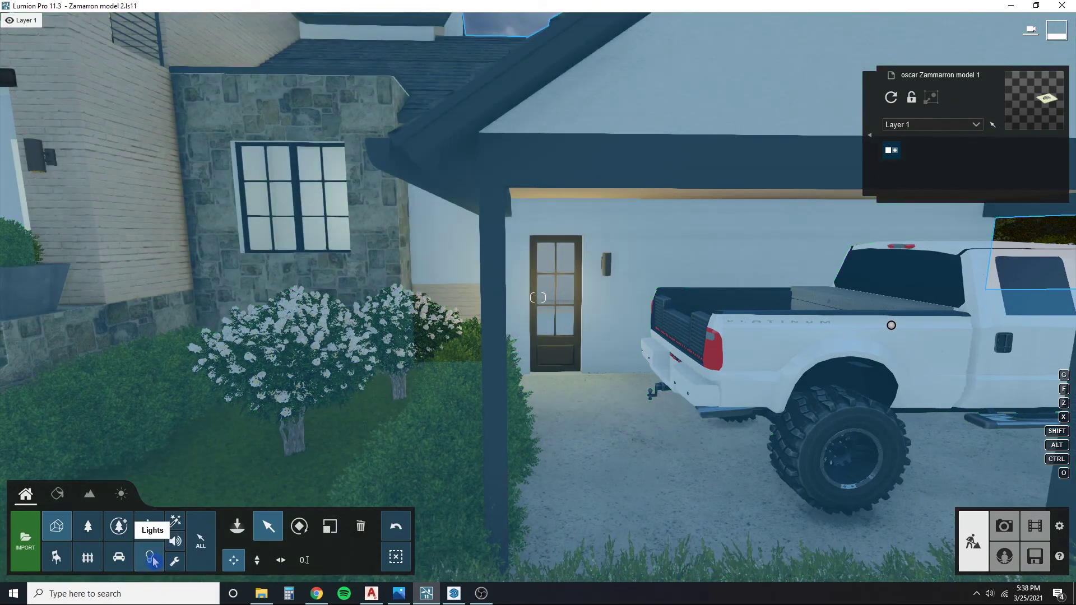
left_click(150, 557)
left_click(559, 288)
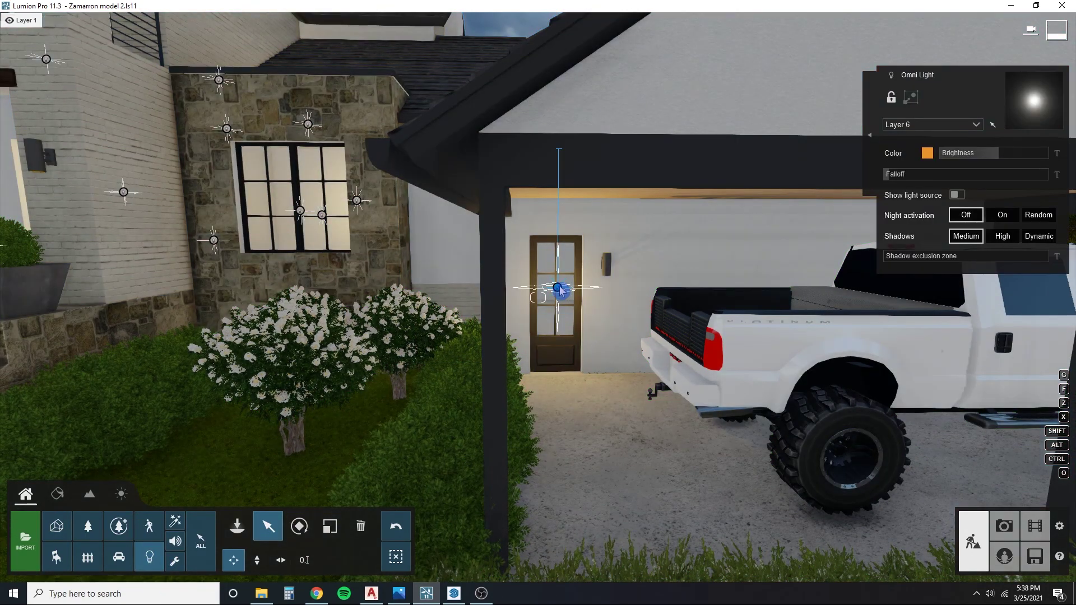
left_click_drag(560, 290, 581, 273, "shift")
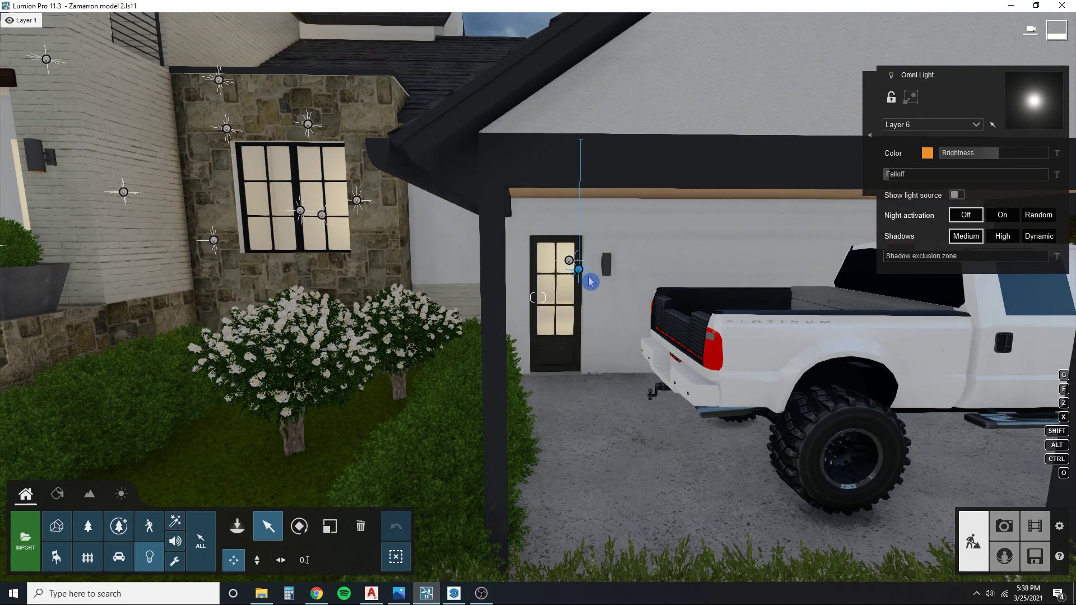
Step: Place a copy of the Omni Light above the front door inside the entry porch, just below its ceiling, and adjust its height
key("s")
key("w")
right_click_drag(611, 330, 590, 331)
key("a")
key("w")
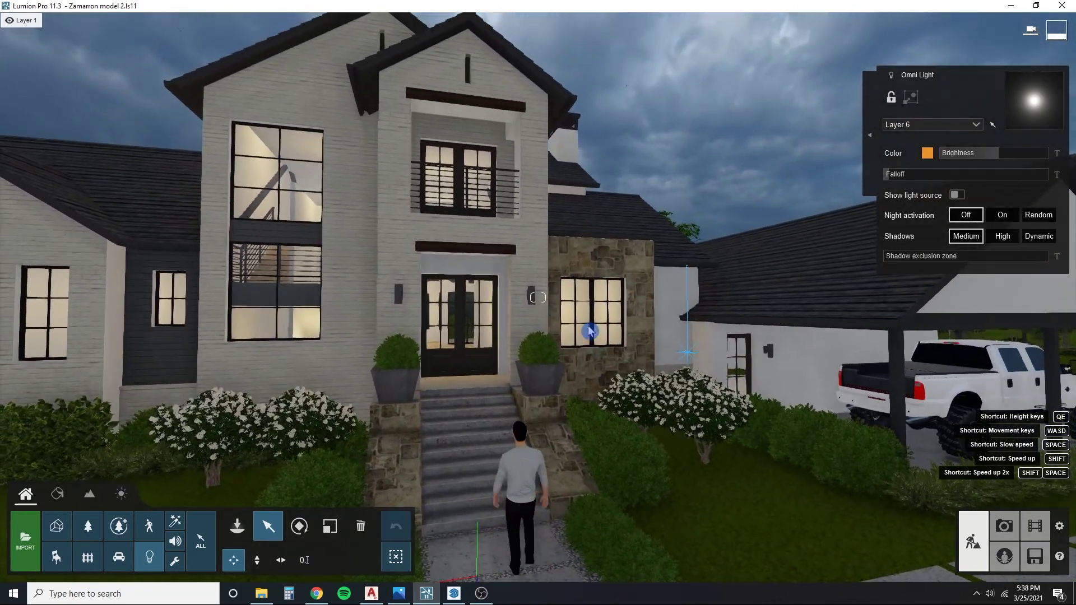
key("w")
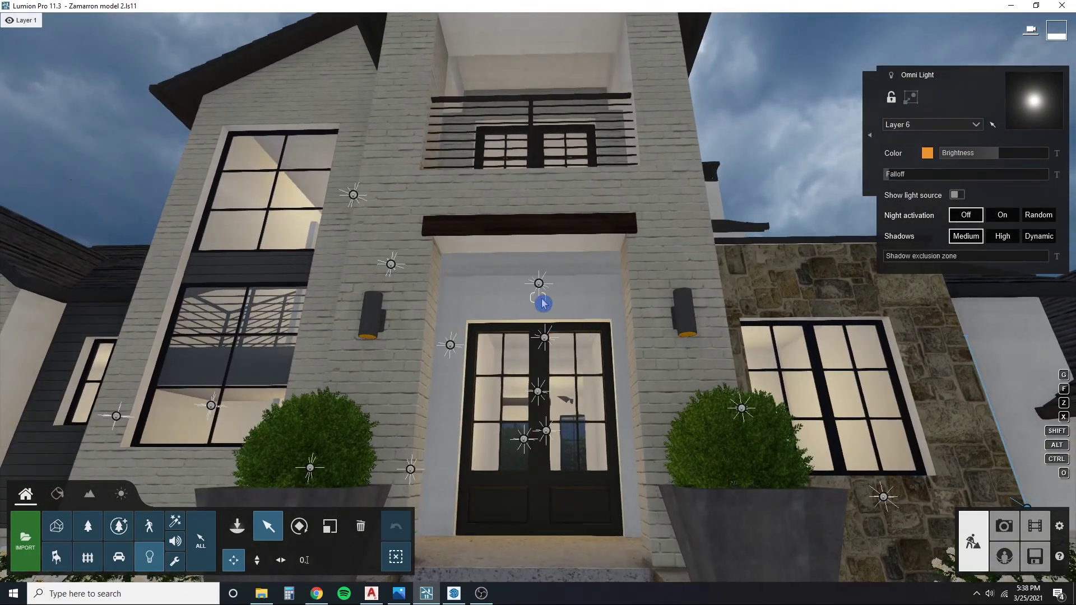
key("w")
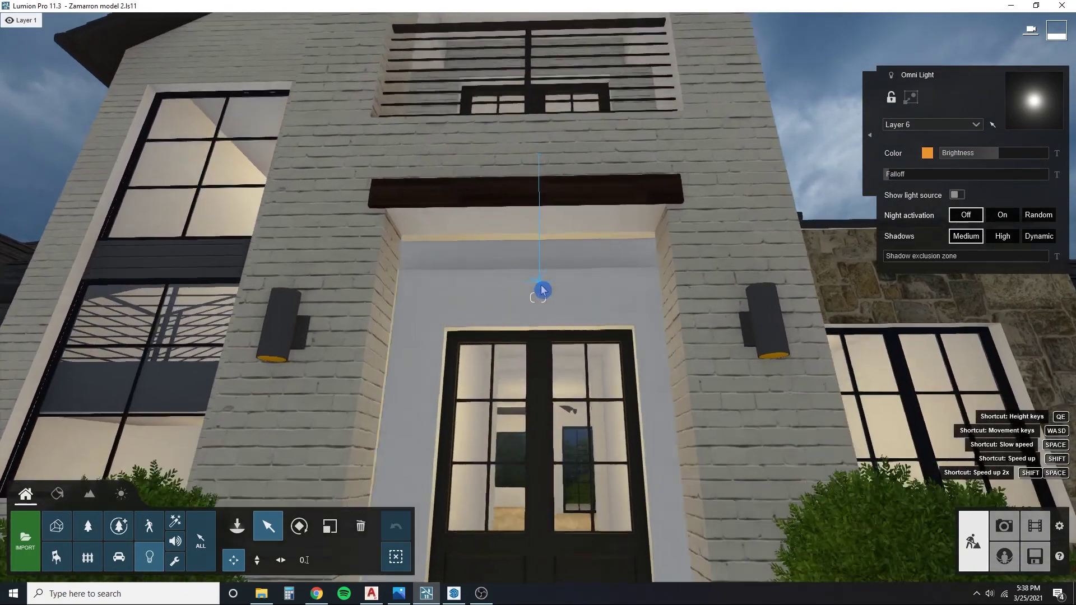
key("s")
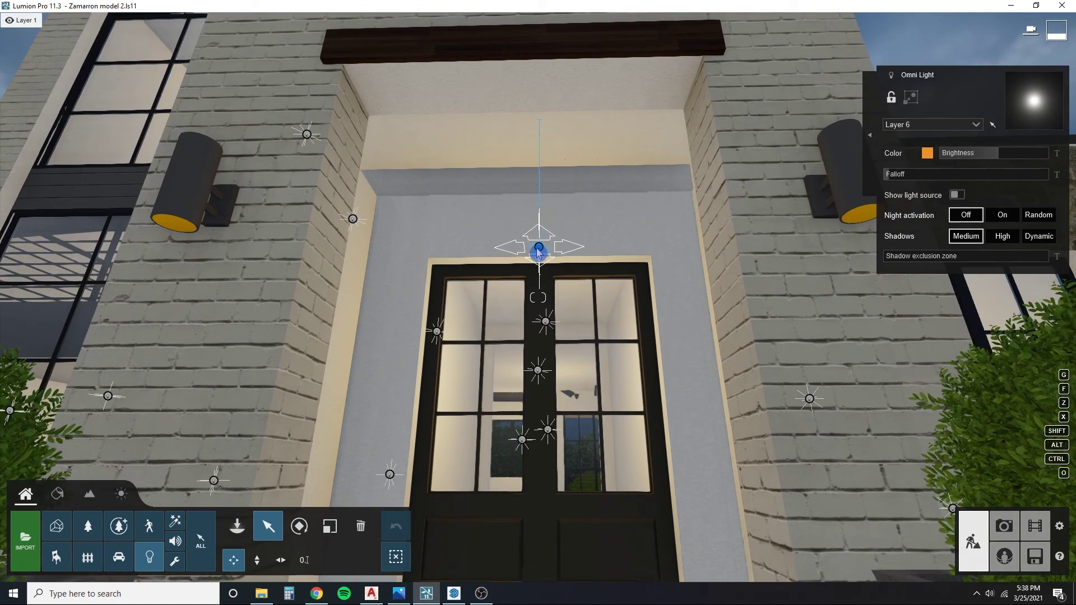
left_click_drag(539, 251, 531, 126)
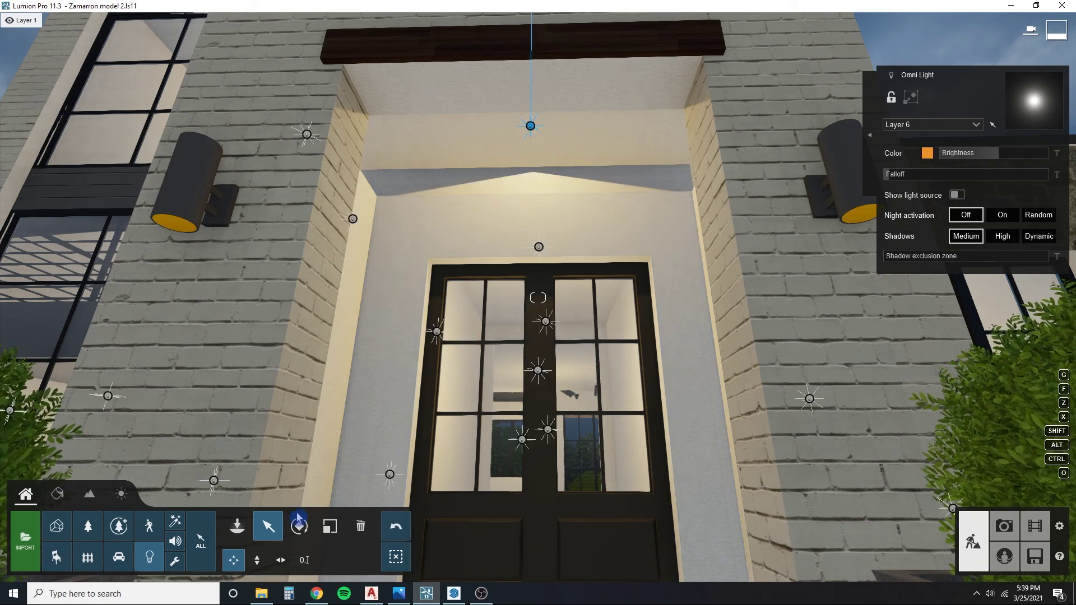
left_click(256, 560)
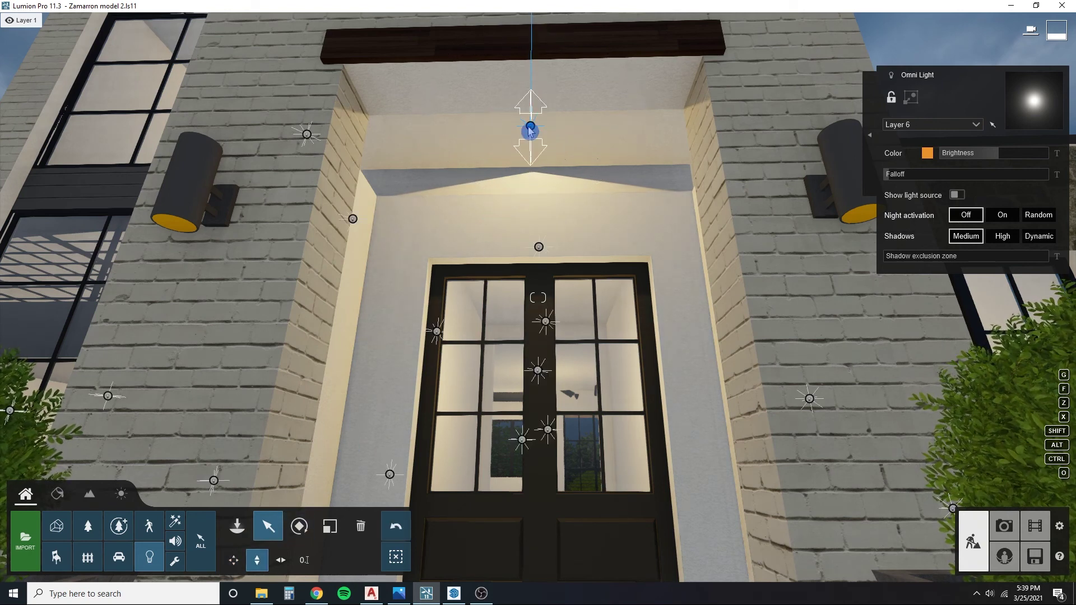
left_click_drag(530, 137, 530, 137)
Step: Copy the porch Omni Light straight up to the upper balcony's ceiling and change the copy's color to a paler orange
key("s")
right_click_drag(530, 134, 514, 204)
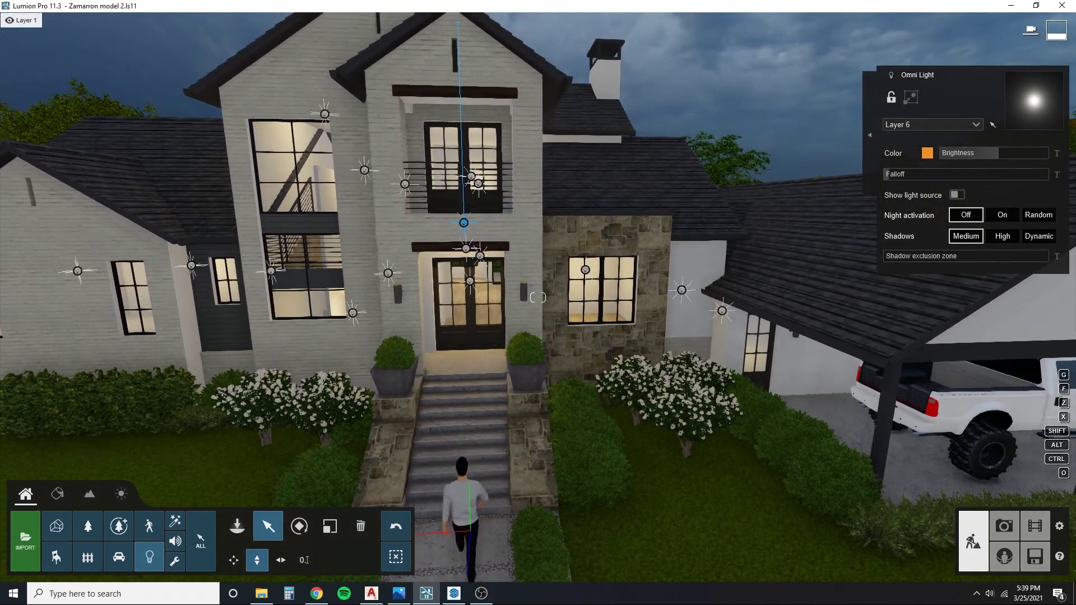
right_click_drag(492, 294, 487, 282)
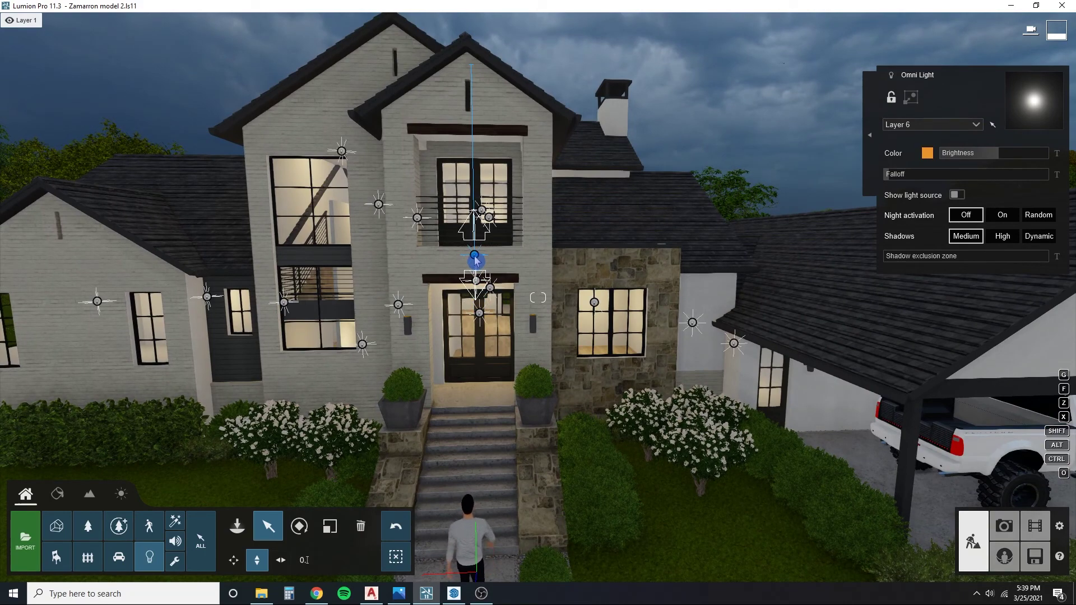
left_click_drag(475, 260, 481, 184)
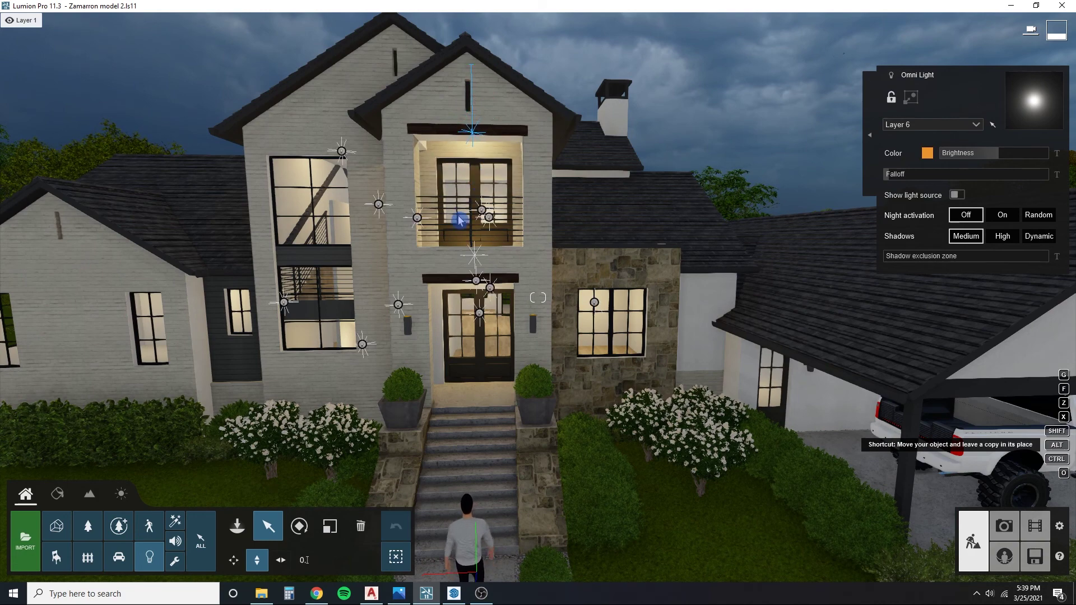
scroll(595, 296, "down", 3)
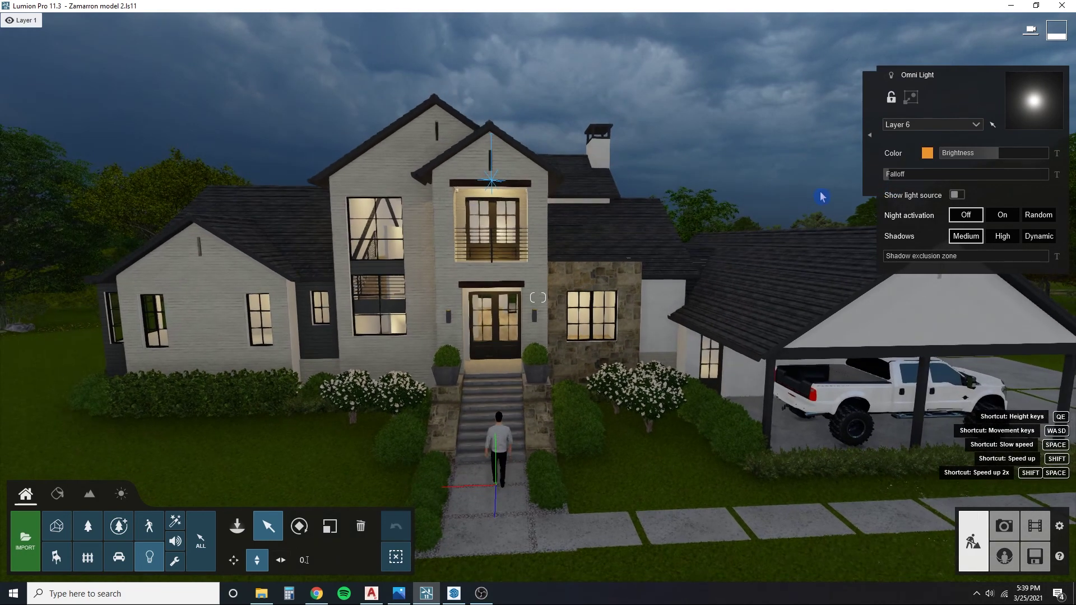
left_click(927, 154)
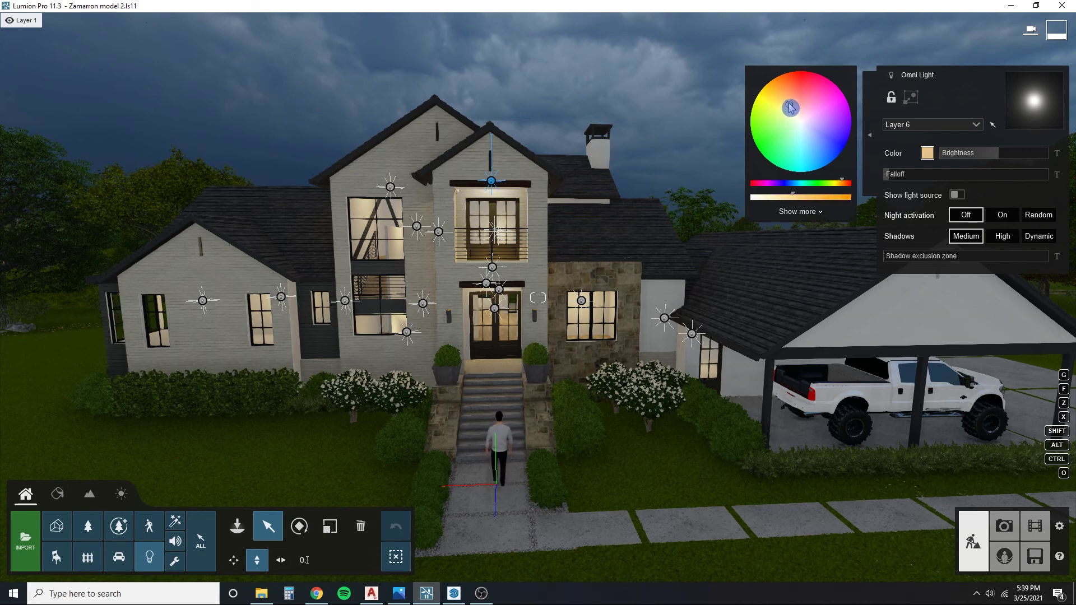
Step: Open the Material Editor on the yellow end face of the entry wall sconces and assign it the Standard material
key("a")
right_click_drag(743, 173, 723, 129)
key("e")
key("d")
right_click_drag(549, 176, 457, 371)
key("w")
key("a")
key("s")
key("w")
key("w")
left_click(57, 494)
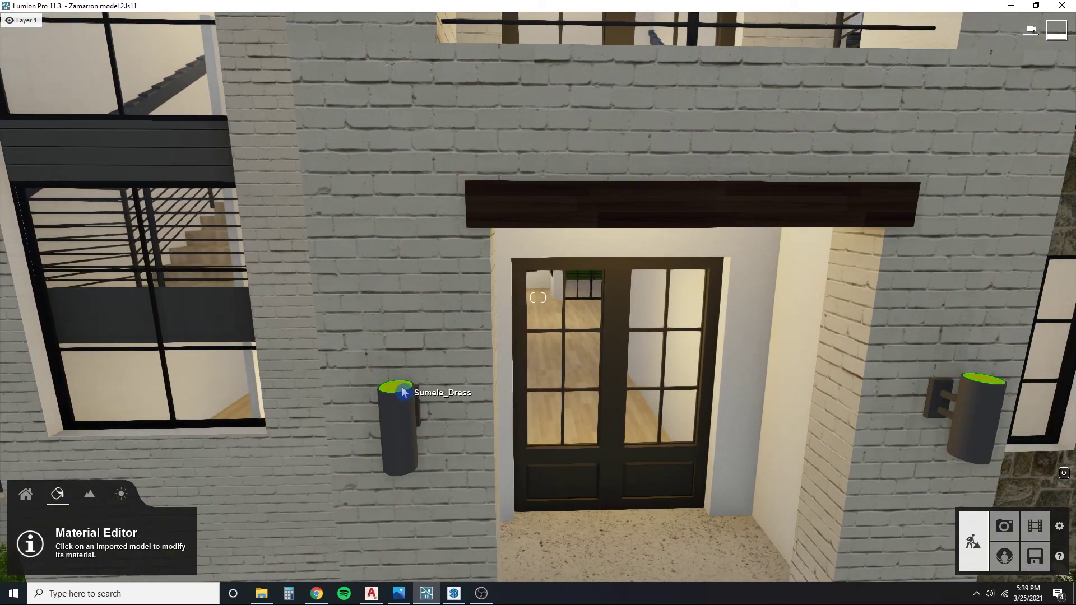
left_click(401, 391)
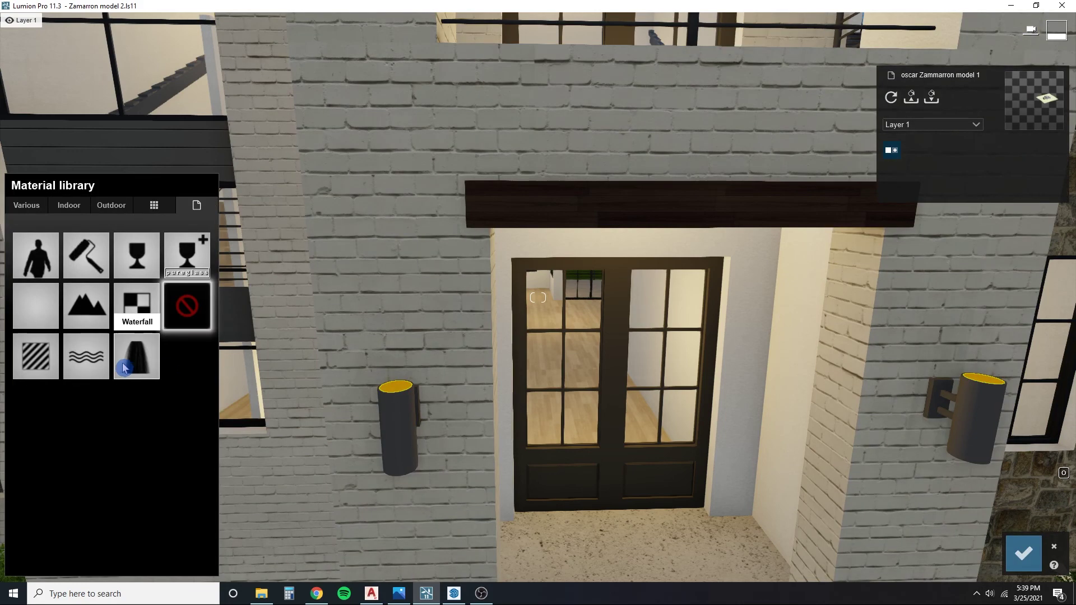
left_click(40, 359)
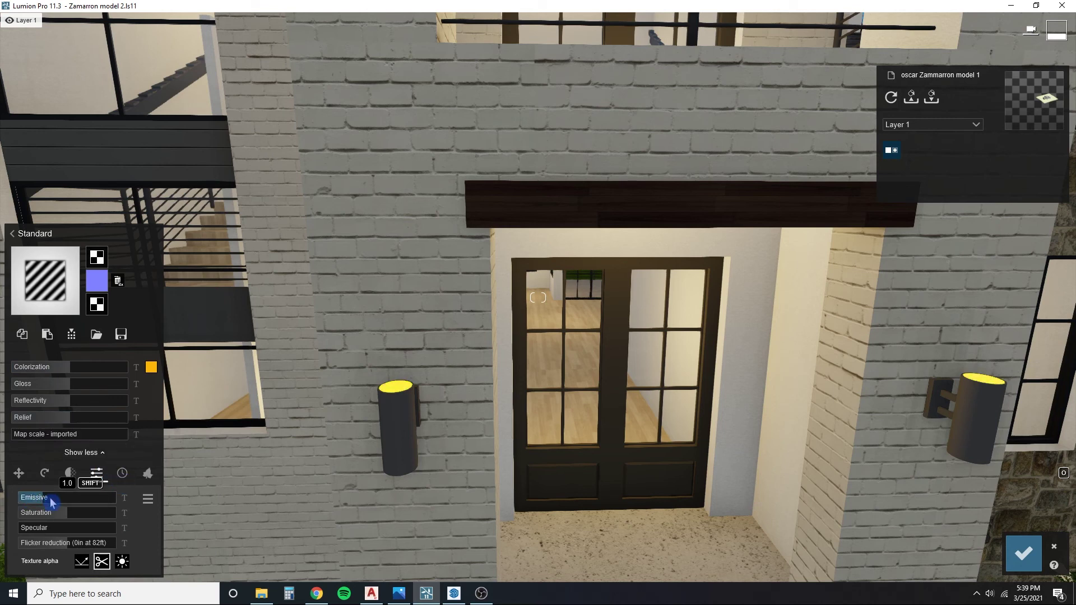
Step: Make the sconce end faces emissive, tint them pale cream, fine-tune the emissive strength, and save the material changes
left_click_drag(50, 502, 82, 504)
left_click(151, 367)
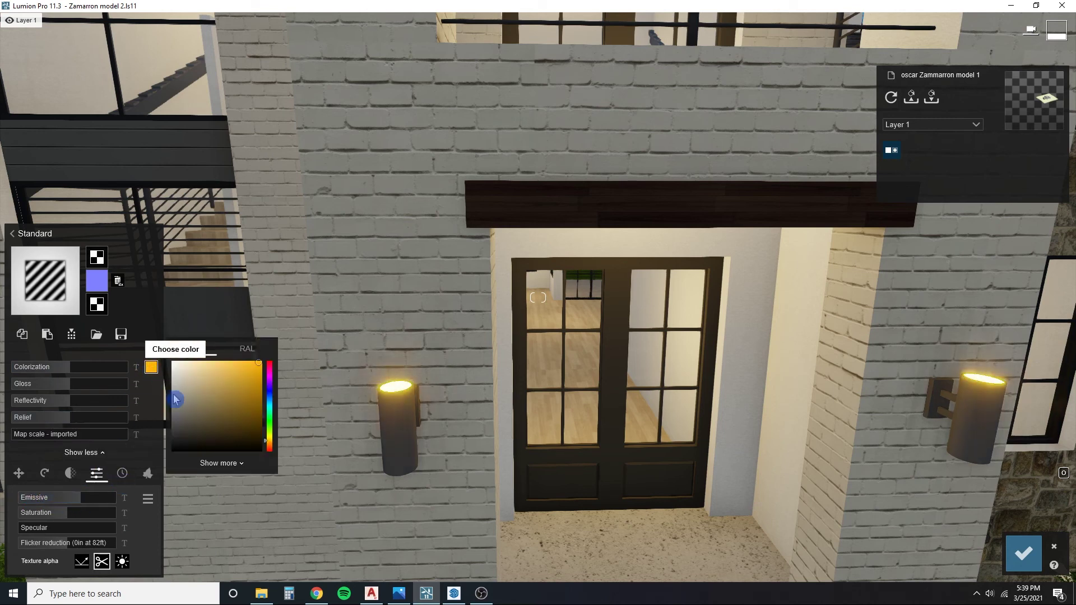
left_click_drag(242, 420, 215, 382)
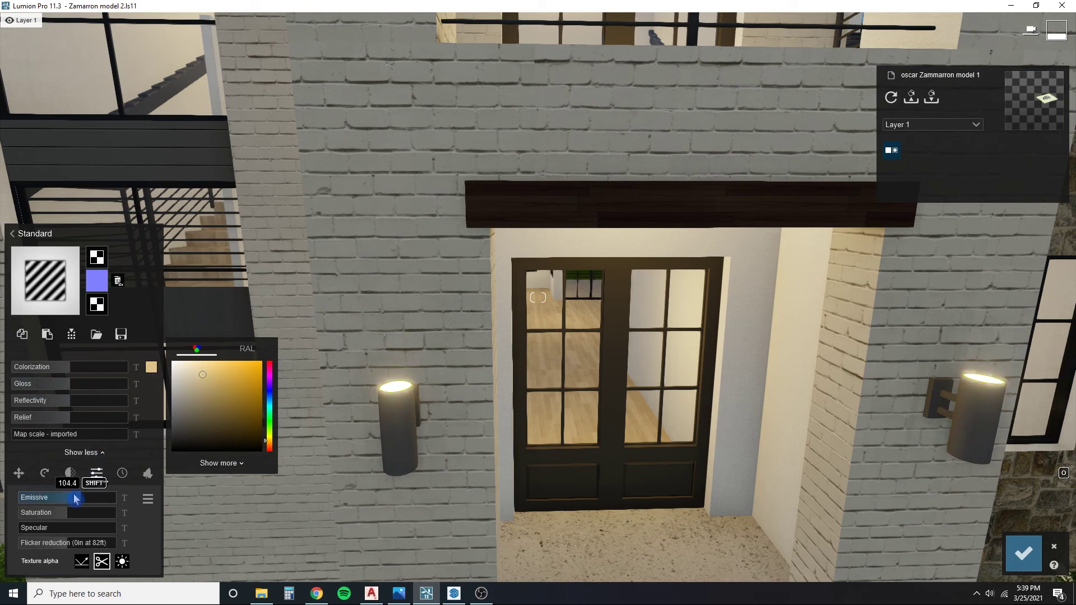
left_click_drag(72, 499, 65, 498)
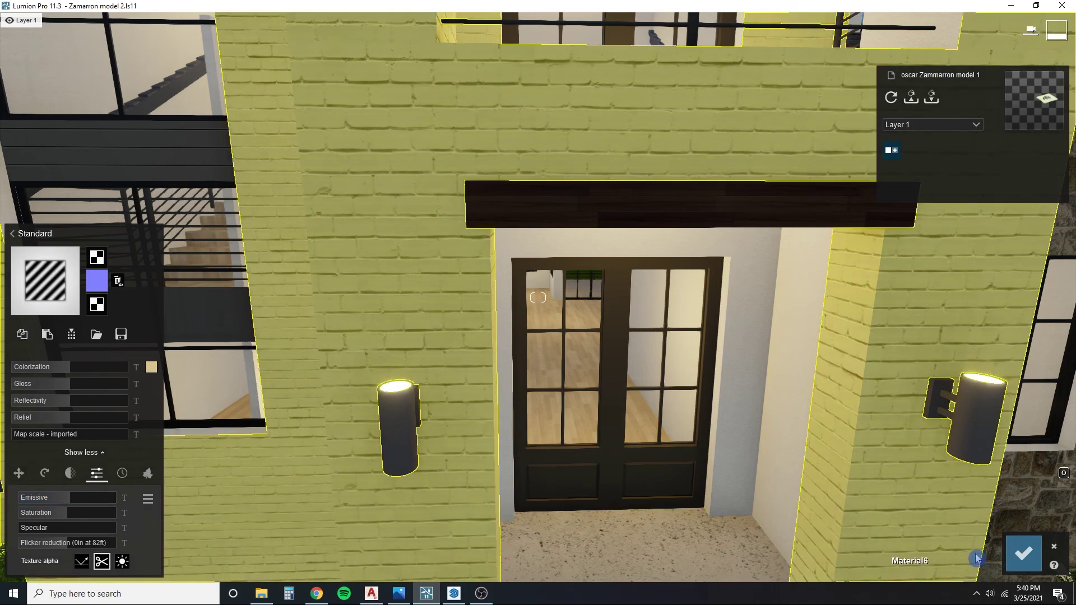
left_click(1023, 554)
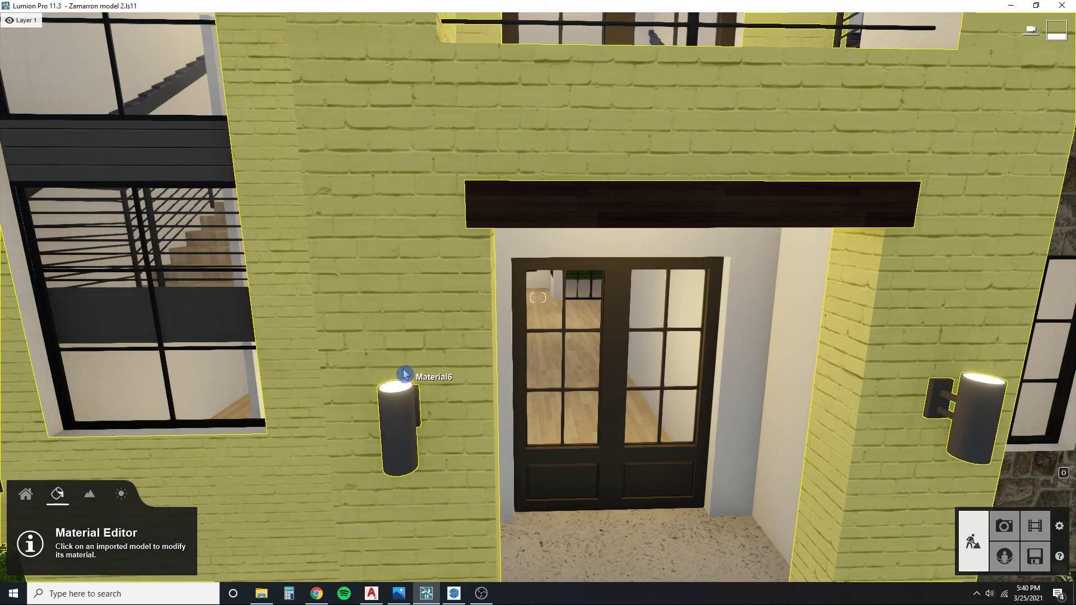
Step: Place the favorited Lamp02 spotlight at the underside of the wall sconce left of the front door and select it
key("e")
right_click_drag(406, 375, 425, 316)
key("w")
key("q")
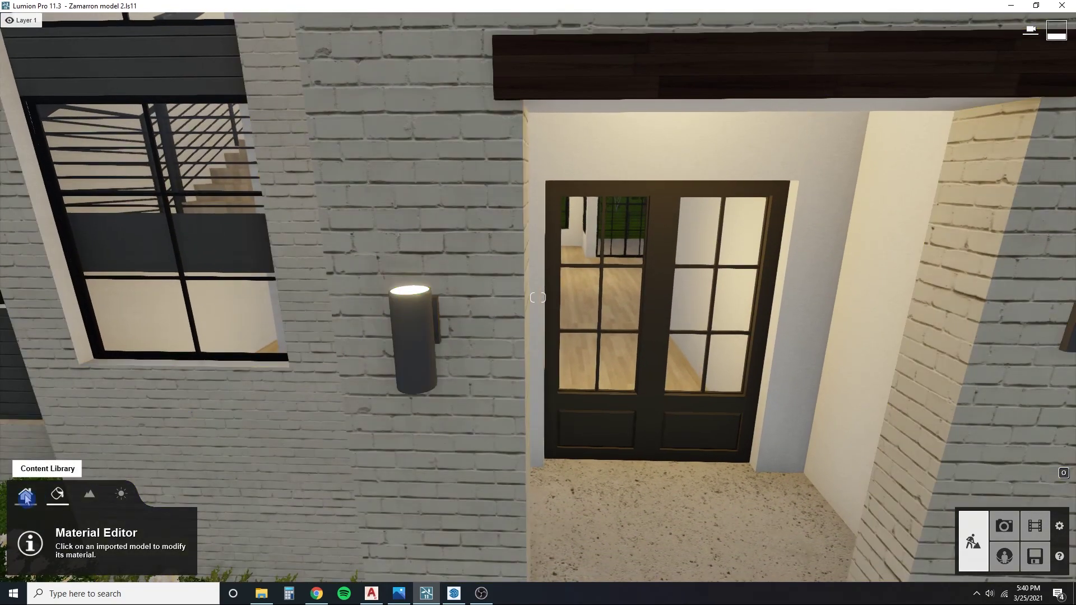
left_click(25, 493)
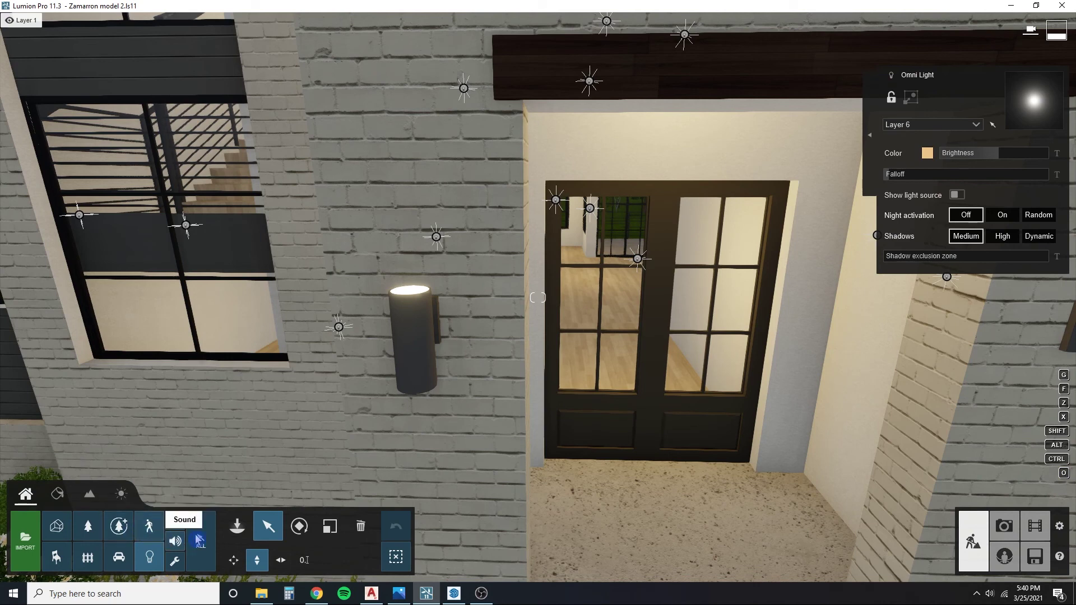
left_click(238, 530)
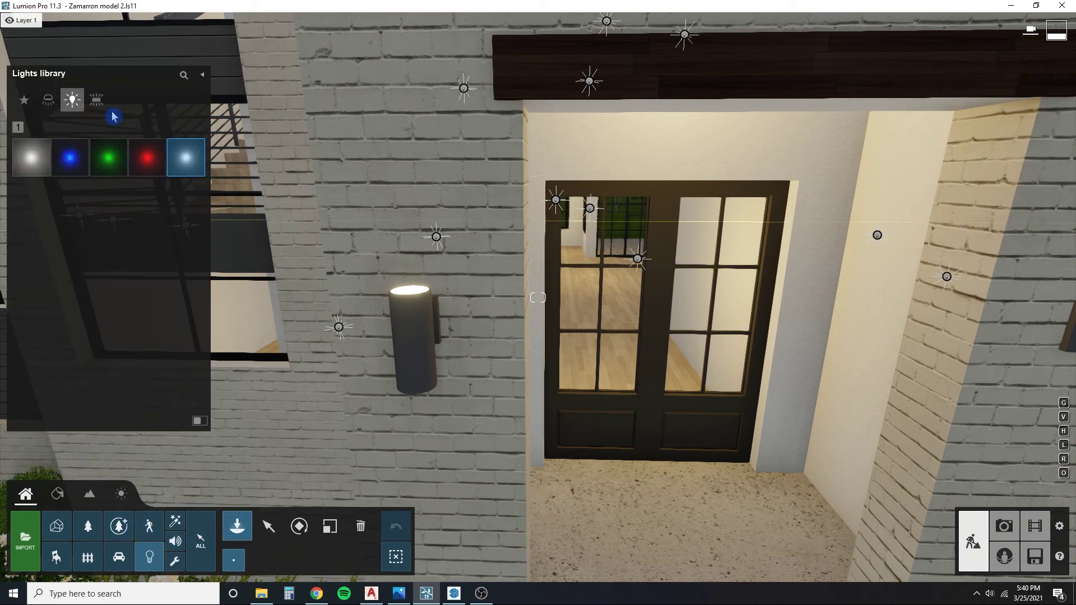
left_click(49, 101)
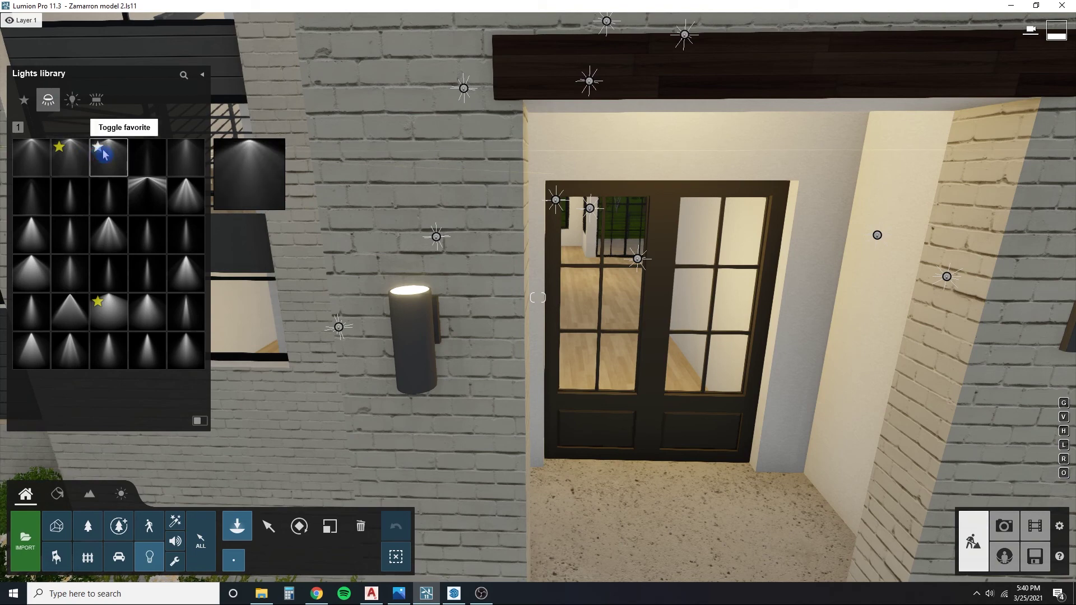
left_click(73, 163)
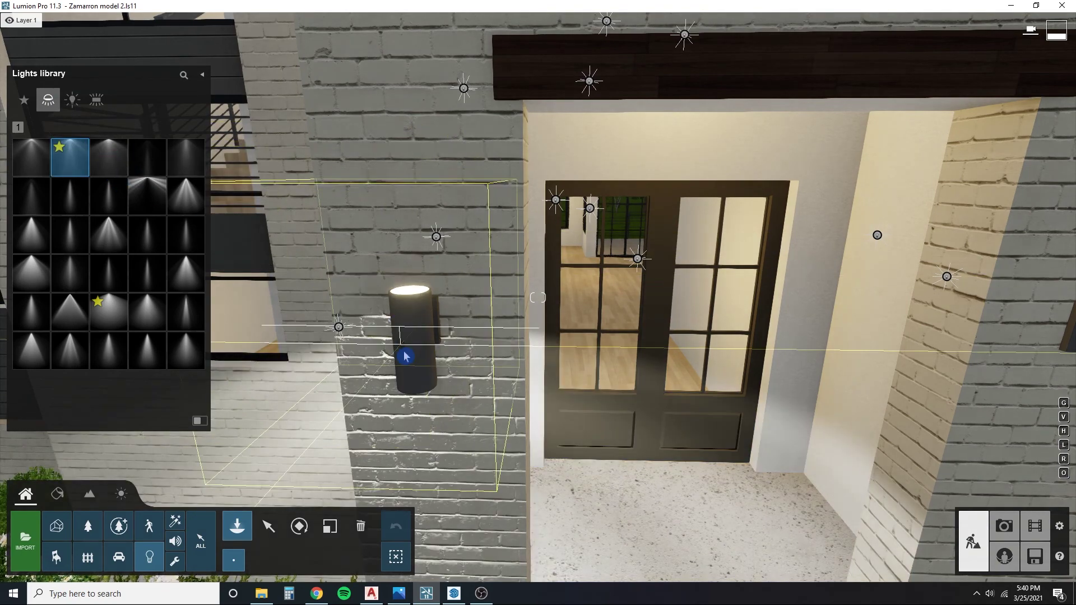
key("e")
right_click_drag(406, 355, 427, 390)
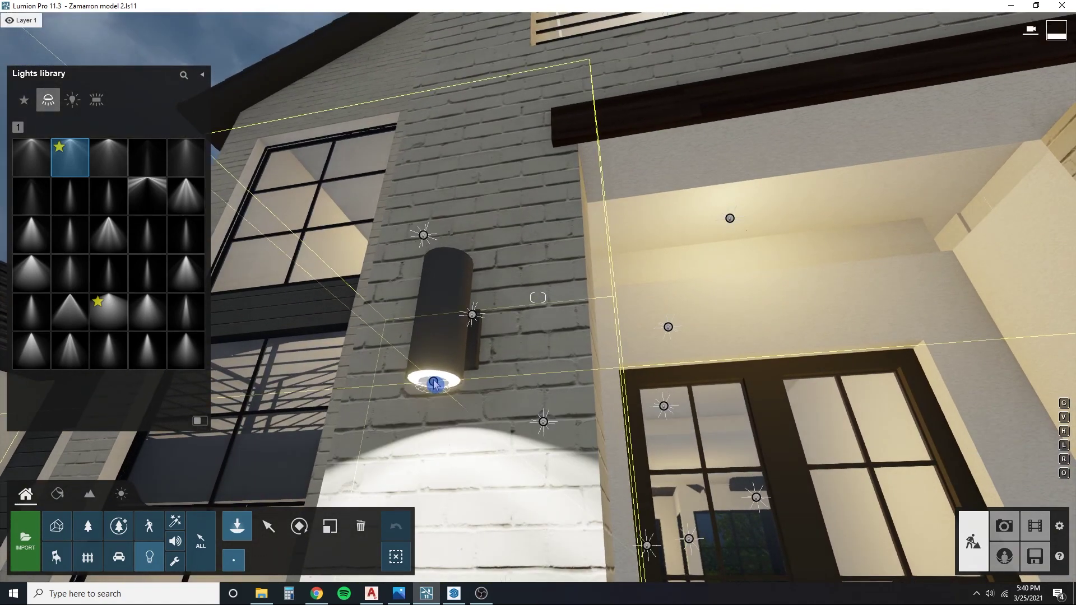
left_click(269, 526)
left_click(433, 380)
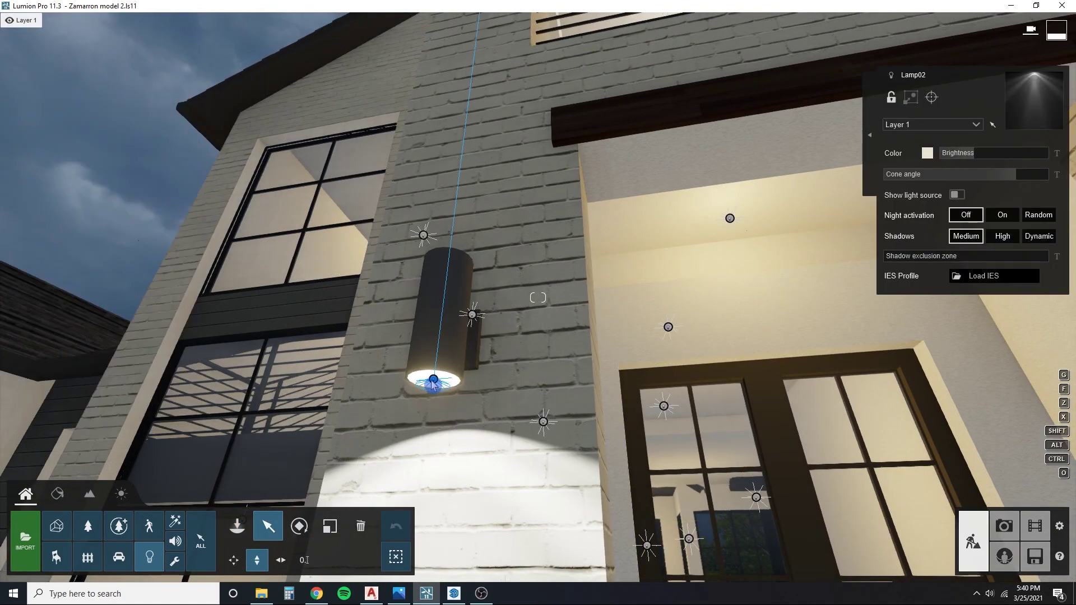
Step: Widen the sconce spotlight's cone angle to its maximum and lower its brightness
mouse_move(995, 174)
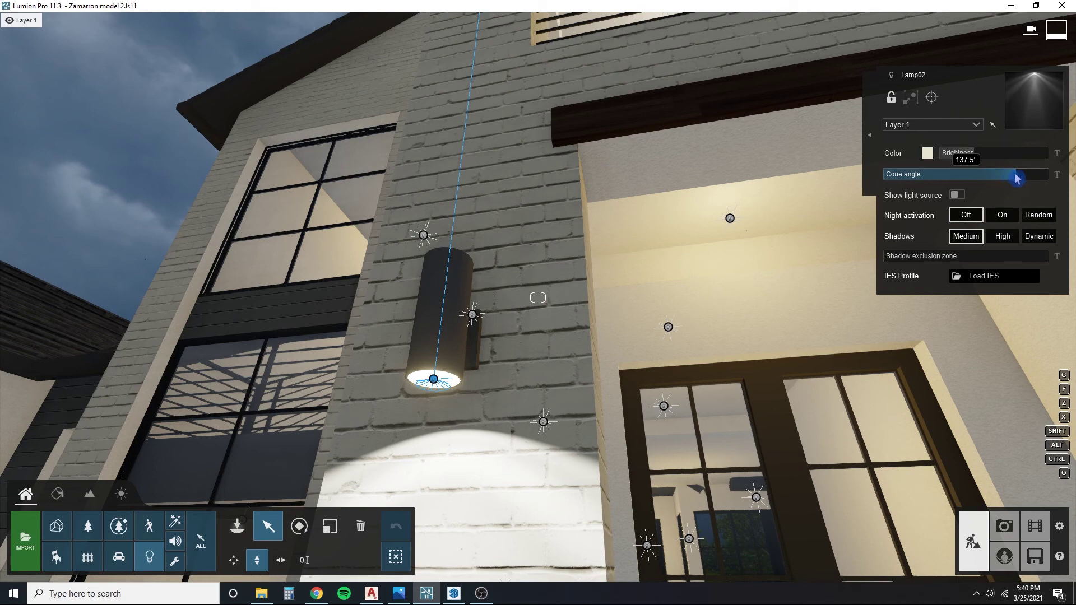
left_click_drag(1016, 175, 1057, 177)
left_click_drag(974, 155, 965, 161)
Step: Set the sconce spotlight's color to a light warm orange and reduce its brightness to 12.6
left_click(930, 156)
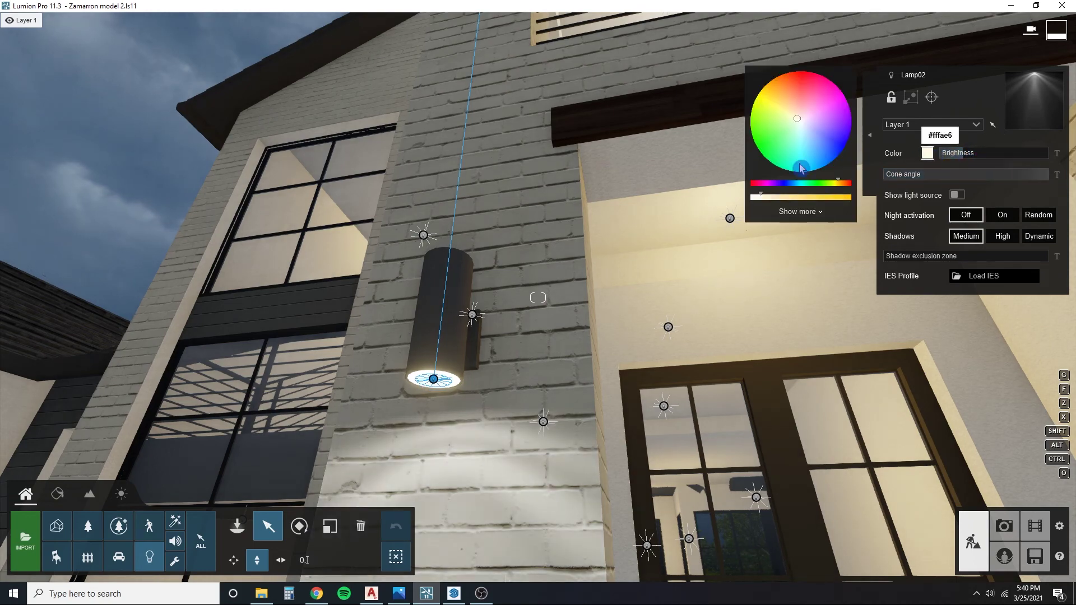
key("s")
right_click_drag(611, 196, 637, 221)
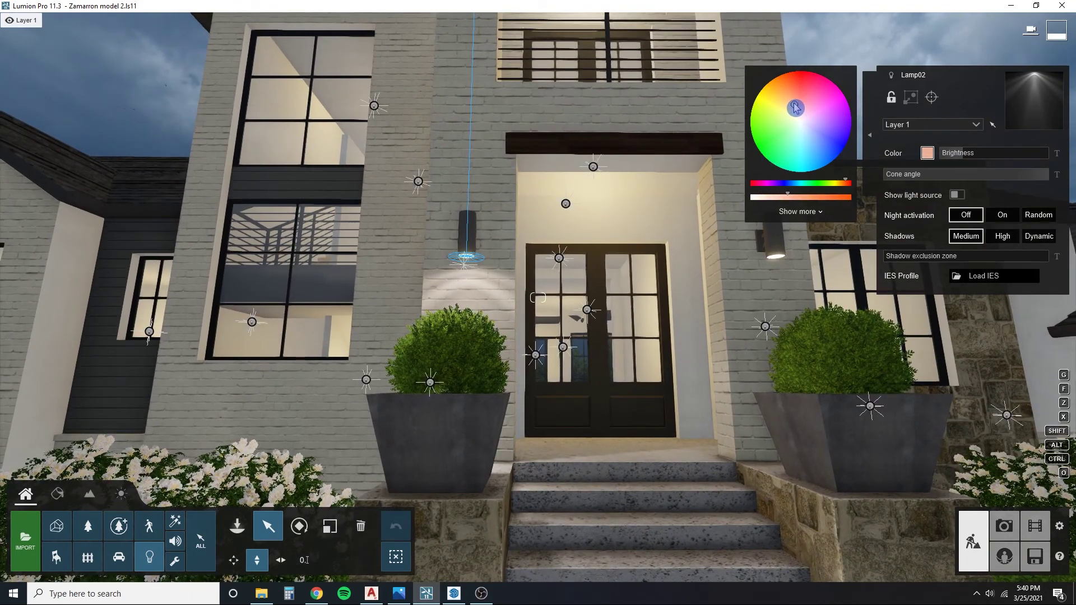
key("d")
key("s")
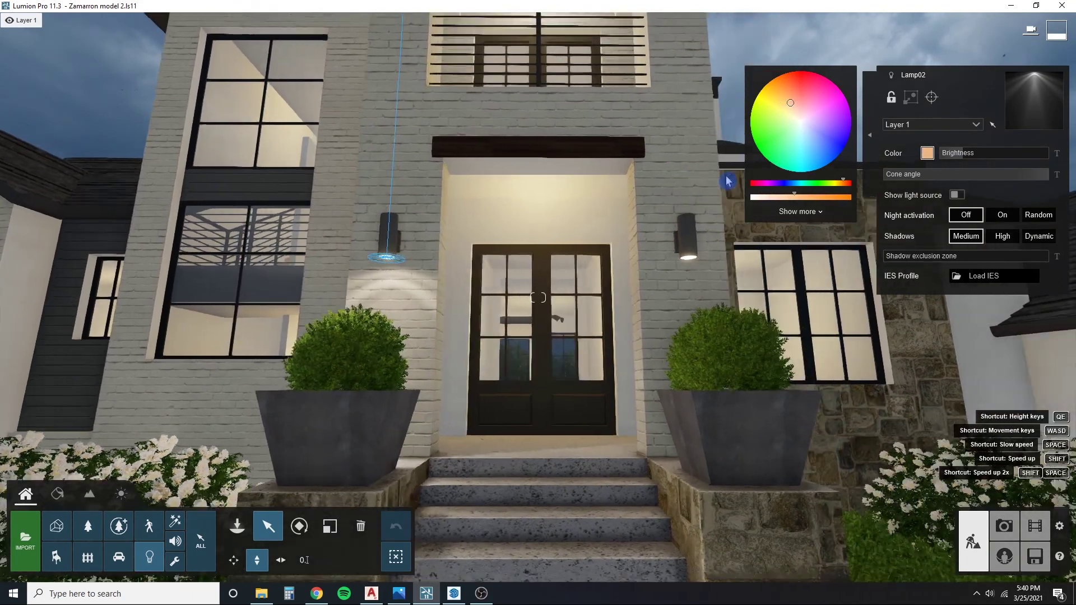
key("s")
right_click_drag(542, 305, 617, 271)
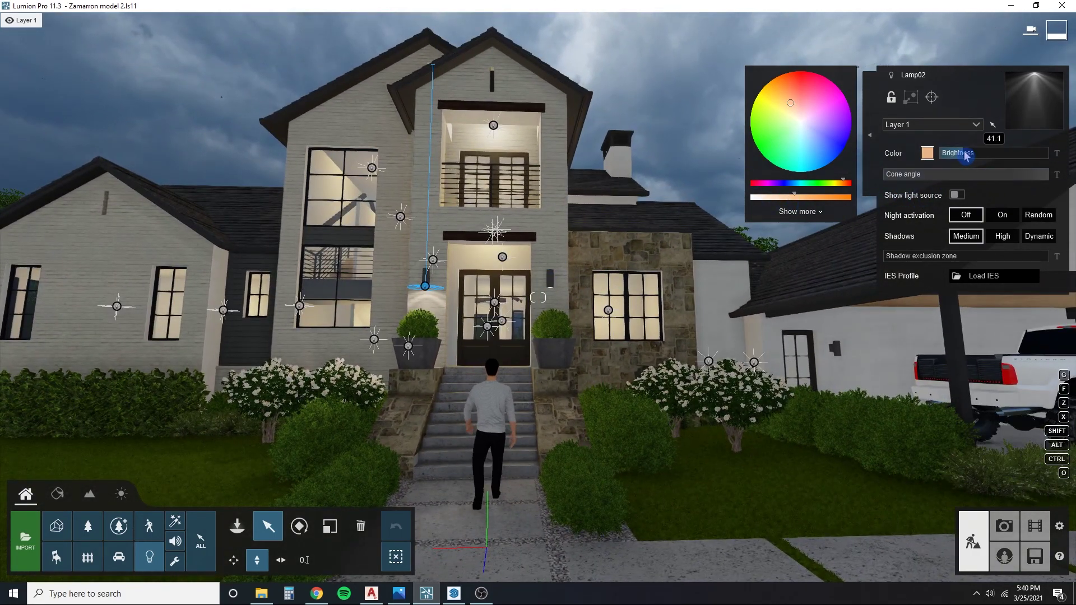
left_click_drag(965, 153, 959, 152)
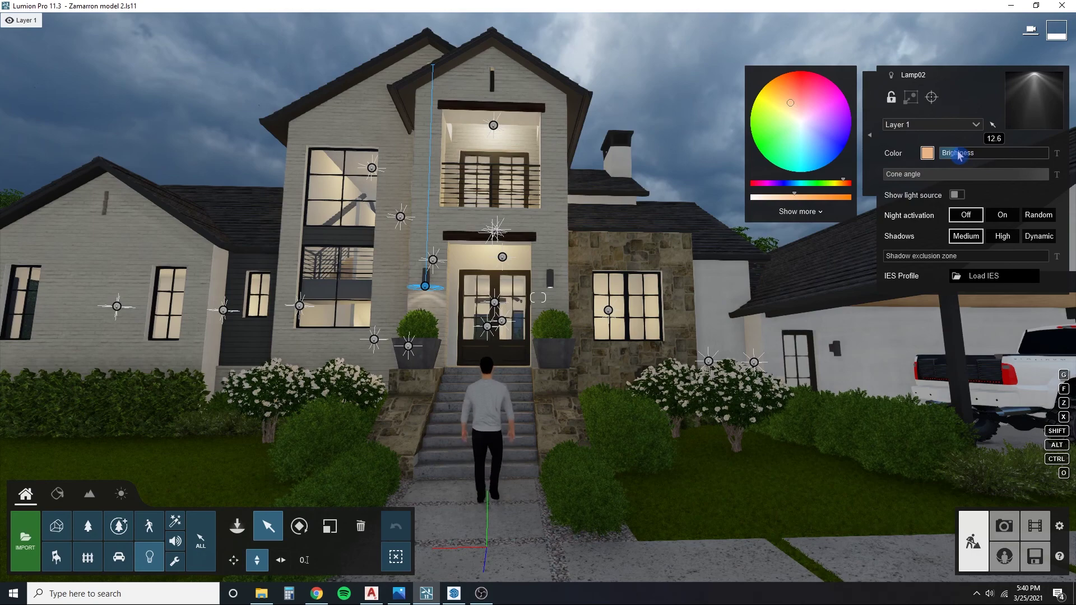
Step: Copy the Lamp02 spotlight horizontally to the underside of the sconce right of the front door
key("w")
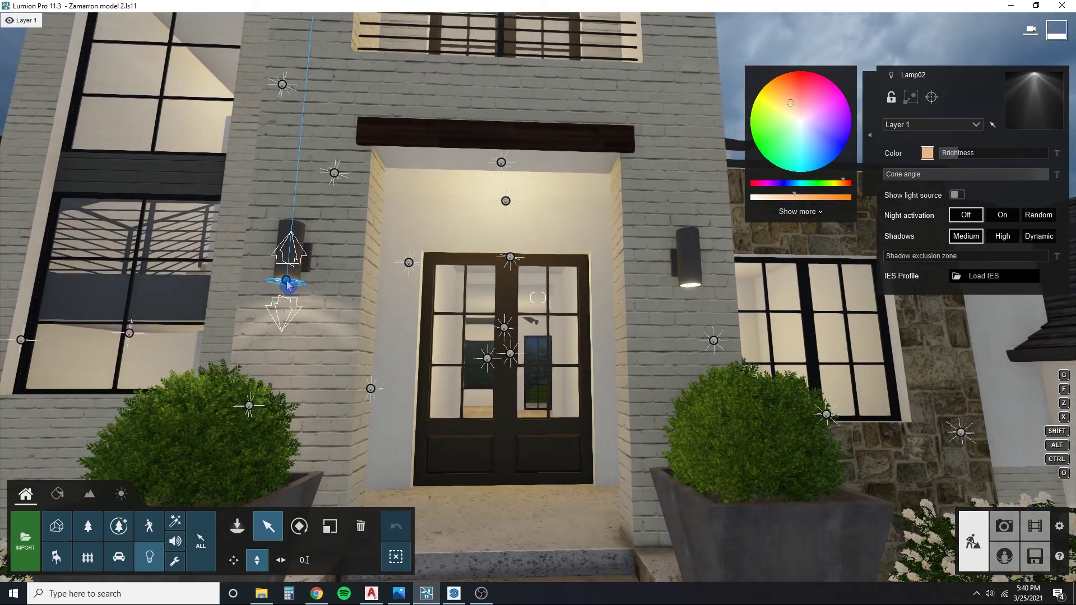
left_click(236, 563)
left_click_drag(399, 290, 693, 288)
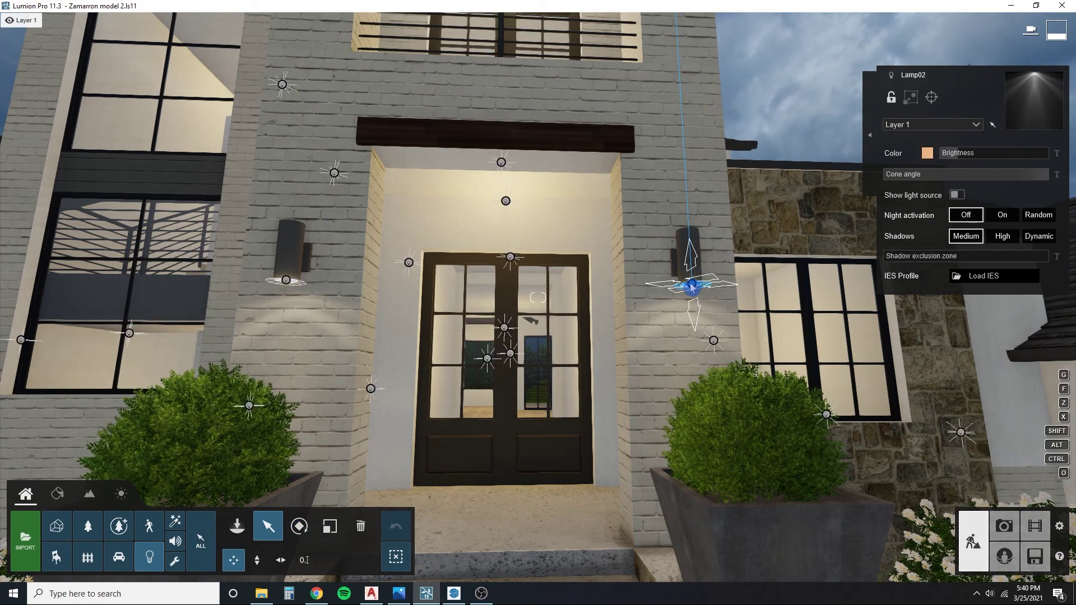
Step: Place another copy of the spotlight at the upper opening of the sconce right of the front door
key("q")
right_click_drag(694, 288, 698, 353)
key("w")
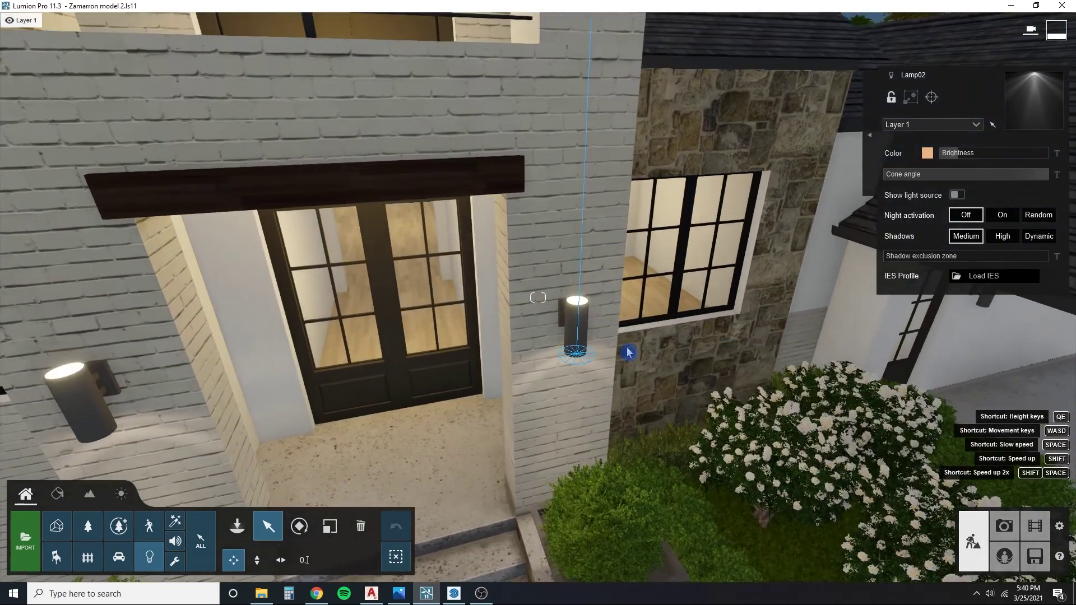
left_click_drag(576, 356, 578, 298)
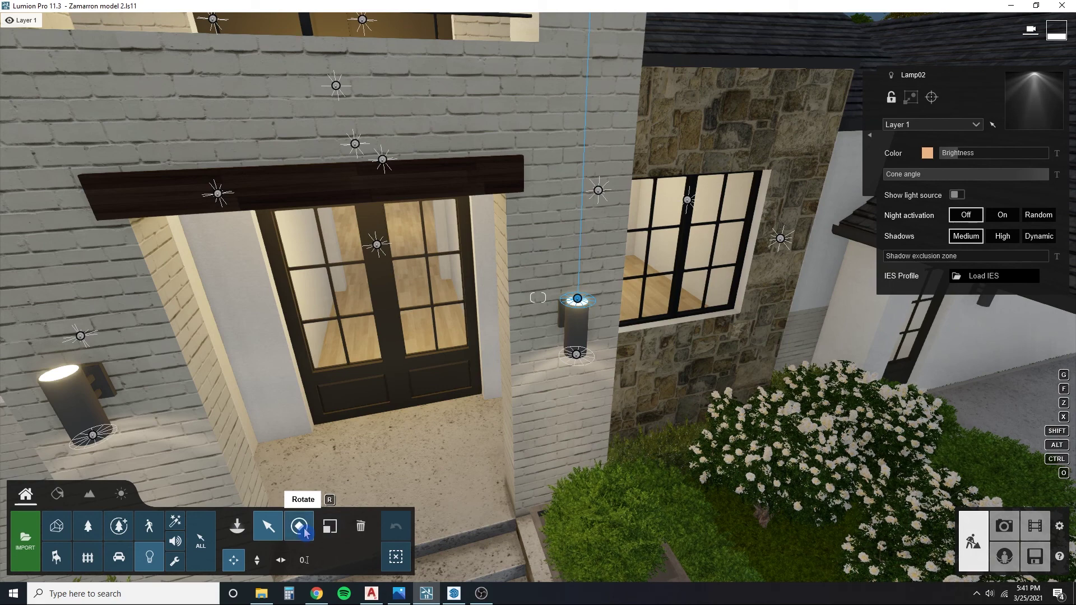
Step: Rotate the upper spotlight of the sconce right of the front door so it shines upward on the brick wall
left_click(305, 532)
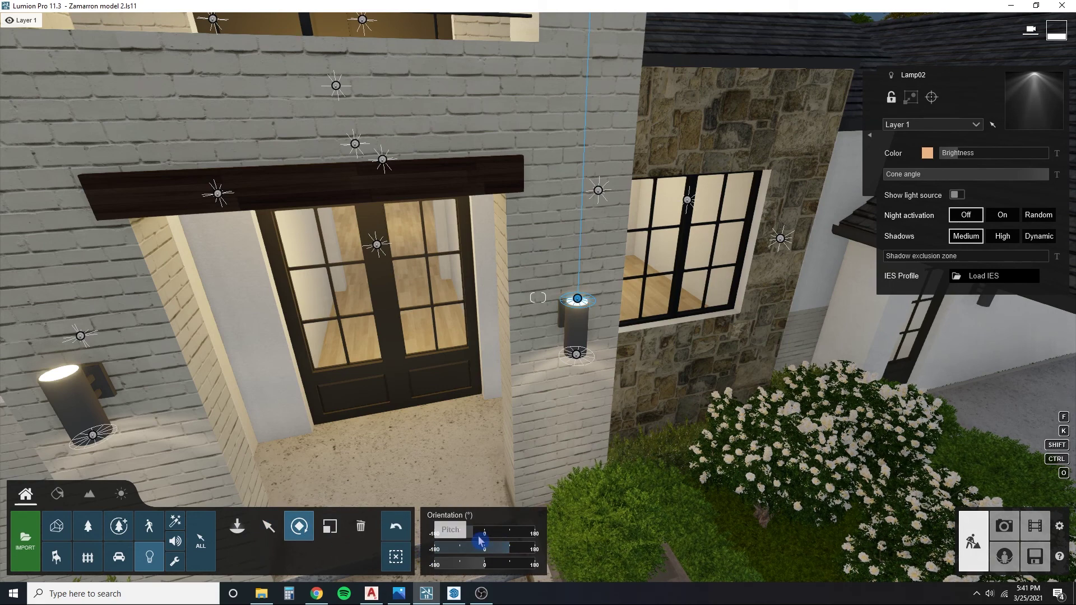
left_click_drag(498, 547, 465, 550)
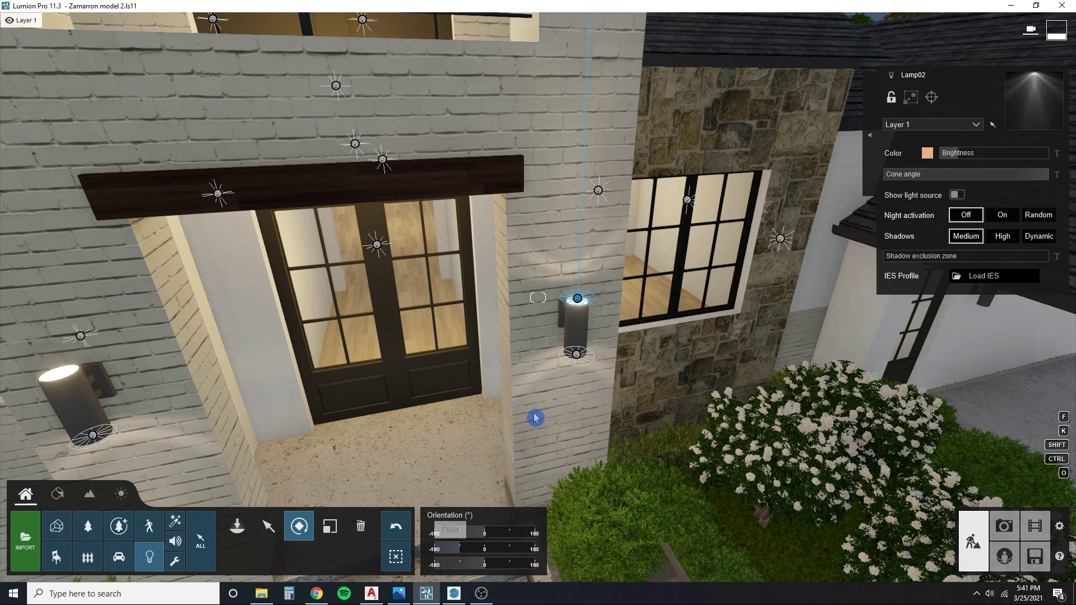
key("d")
right_click_drag(535, 418, 516, 411)
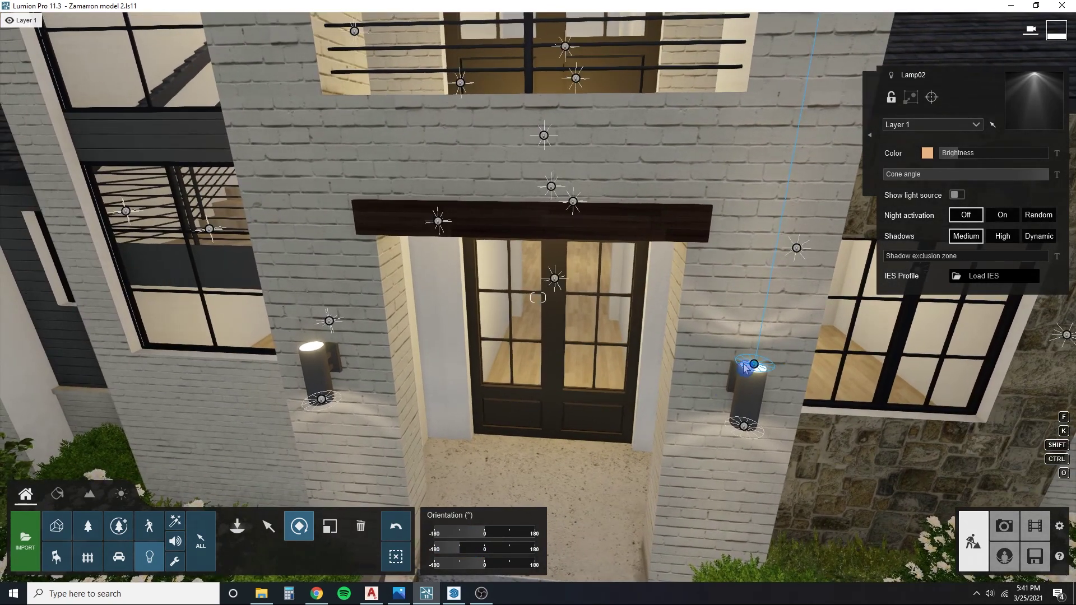
Step: Copy the upward spotlight horizontally to the upper opening of the sconce left of the front door
left_click(268, 526)
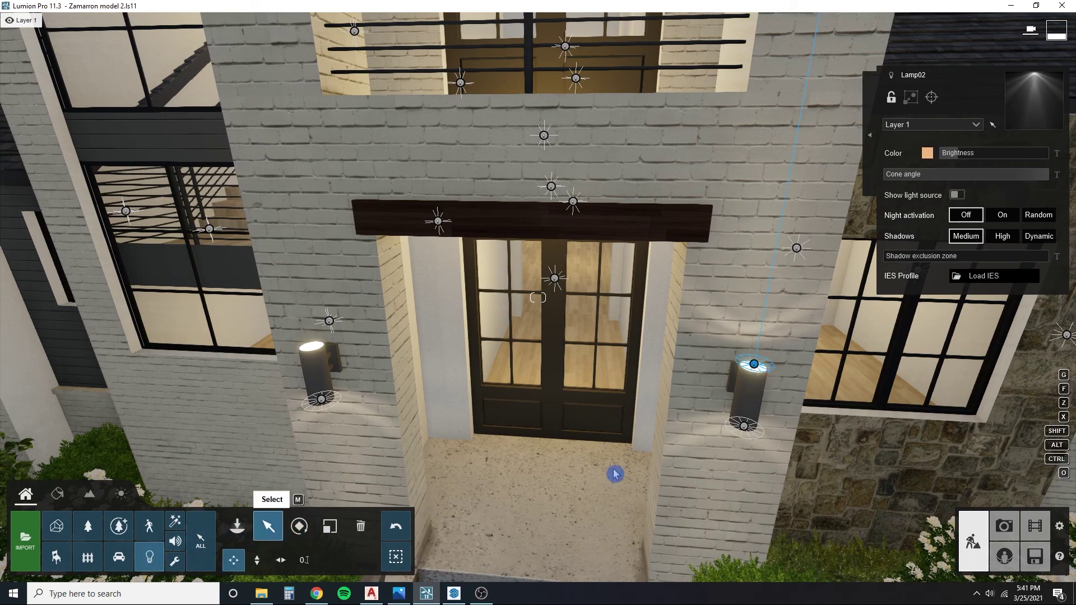
left_click_drag(755, 367, 318, 348)
key("s")
right_click_drag(394, 380, 785, 359)
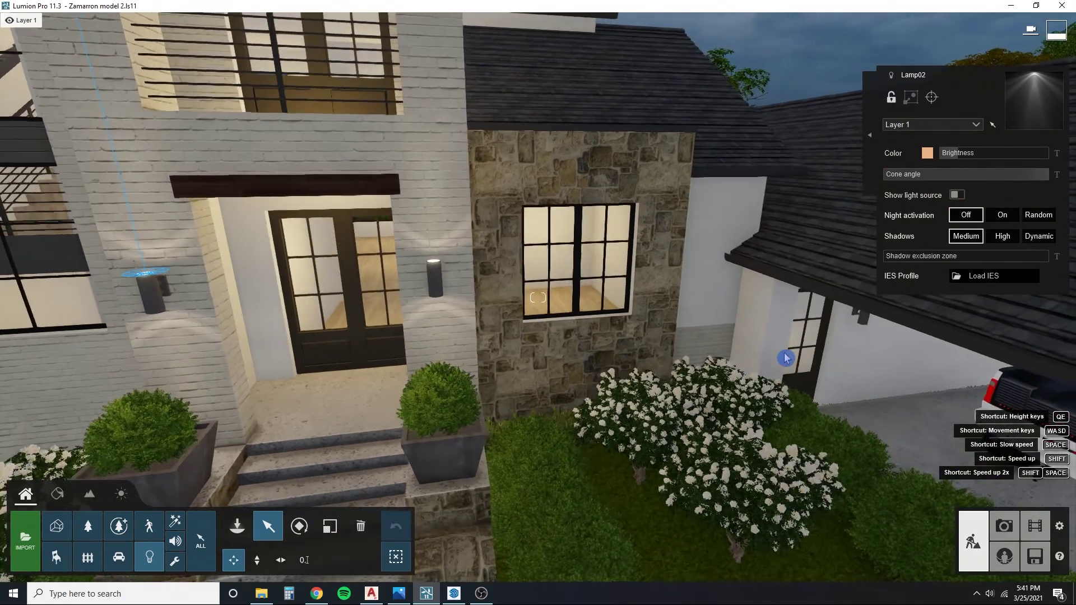
key("a")
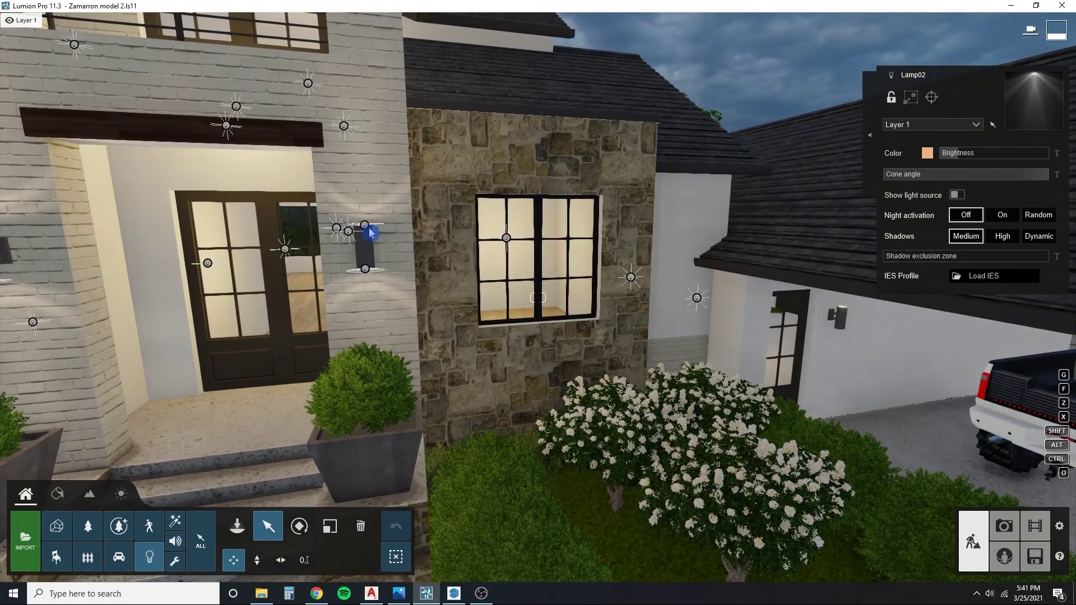
left_click_drag(368, 228, 369, 274, "alt")
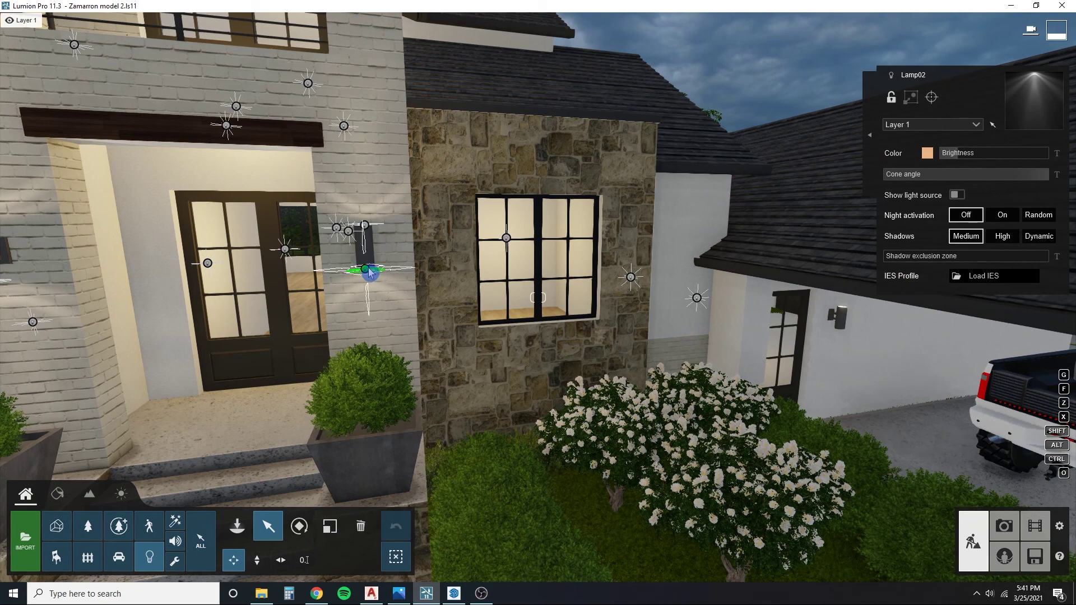
left_click(369, 273, "ctrl")
left_click(368, 230, "ctrl")
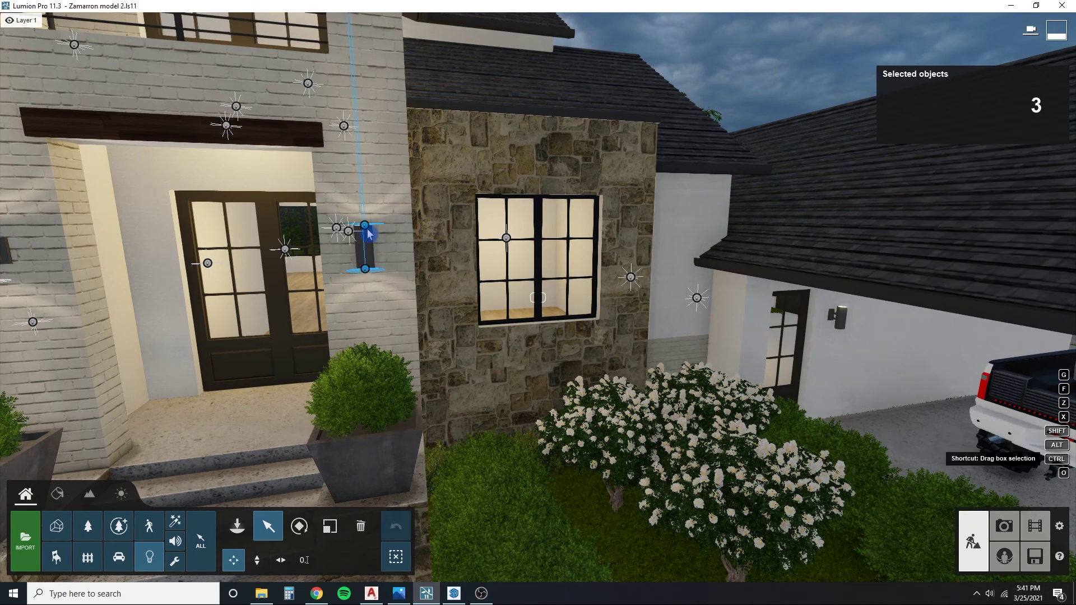
left_click(367, 228)
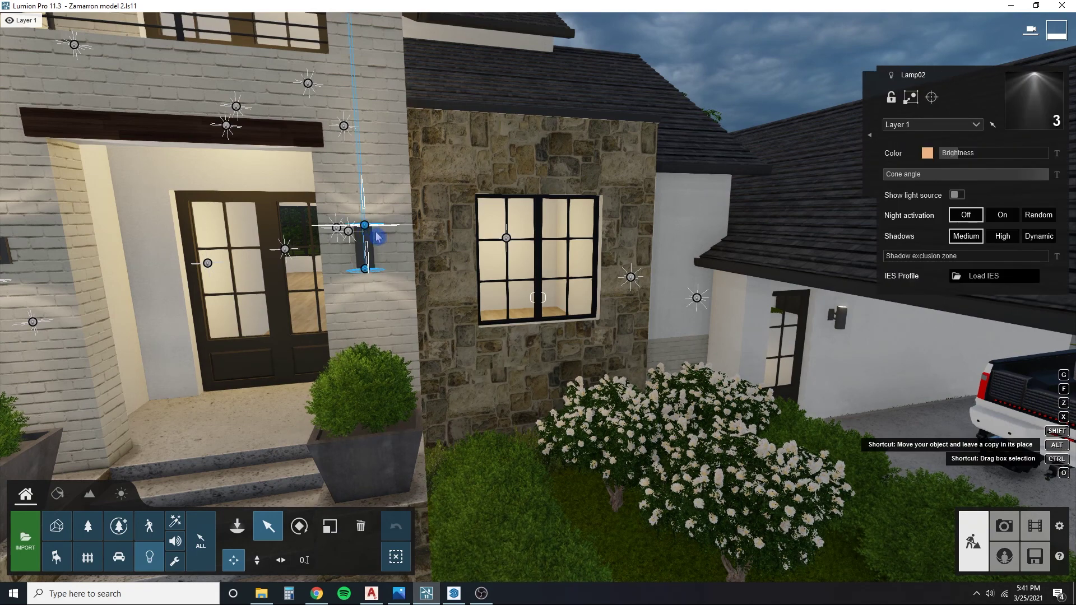
left_click(506, 237)
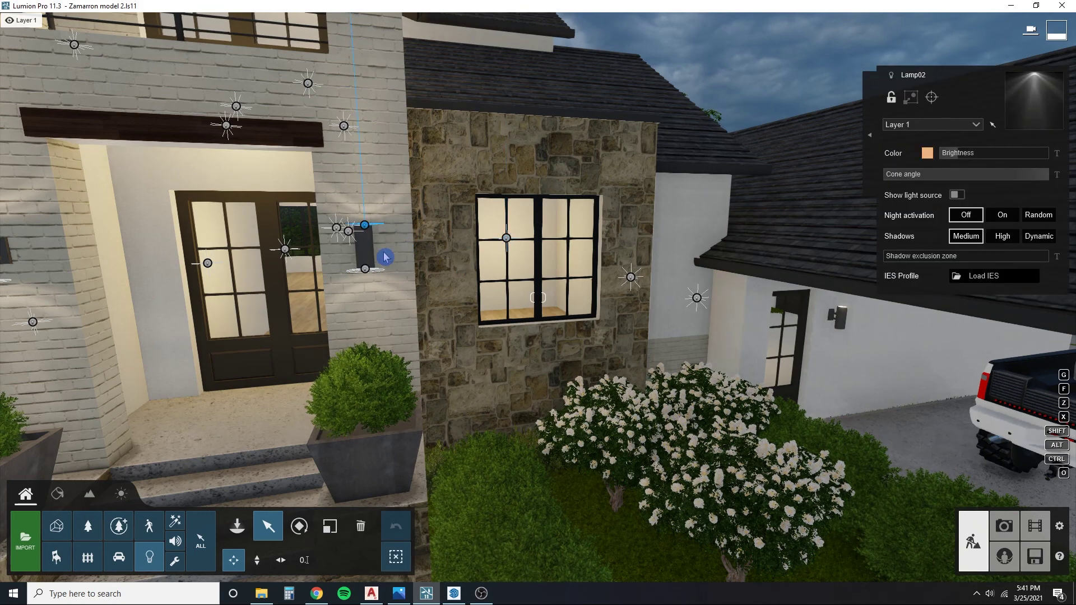
left_click(367, 271)
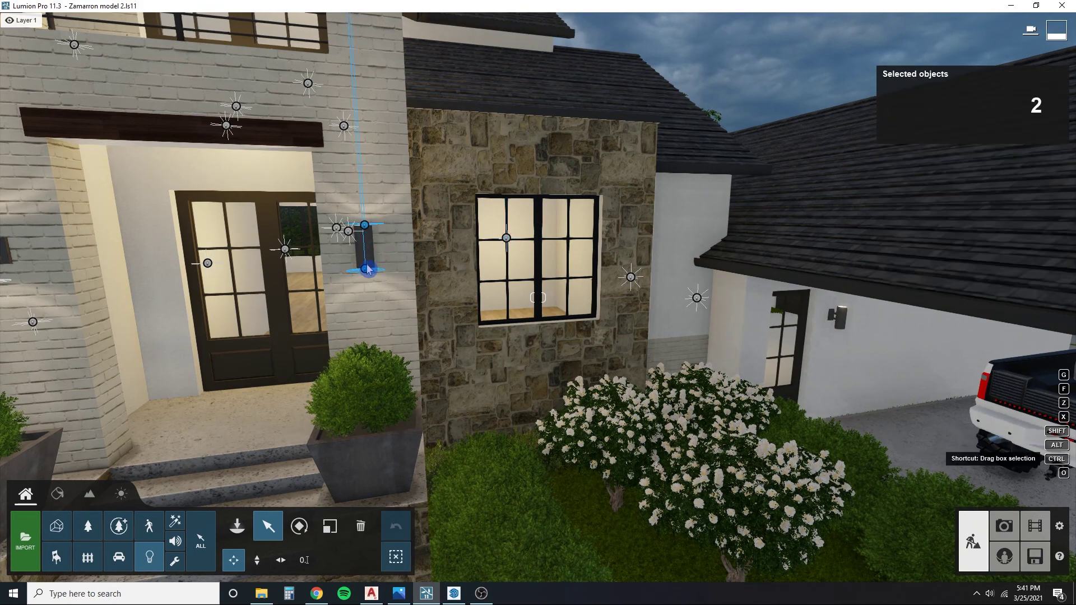
left_click_drag(414, 281, 364, 264, "ctrl")
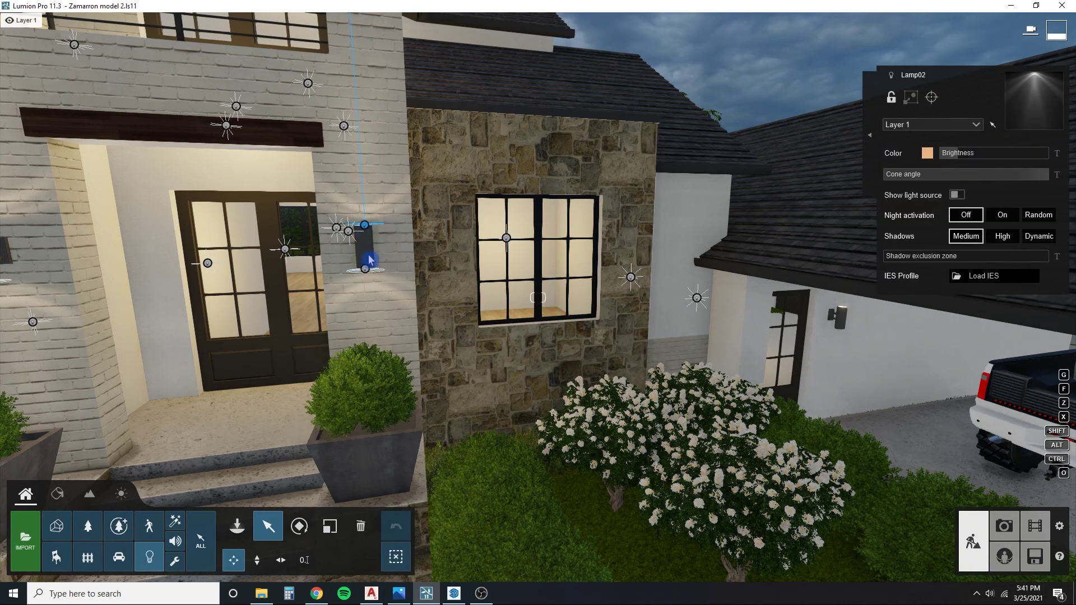
left_click(366, 272, "ctrl")
left_click(438, 288, "ctrl")
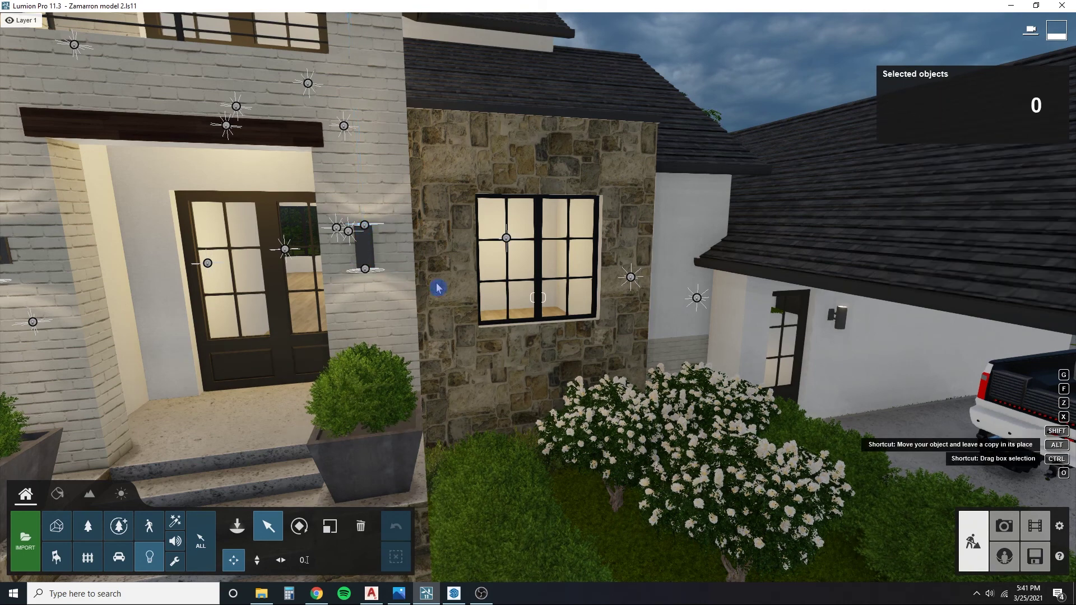
left_click_drag(365, 256, 364, 241, "ctrl")
left_click(365, 226)
key("w")
right_click_drag(365, 226, 379, 180)
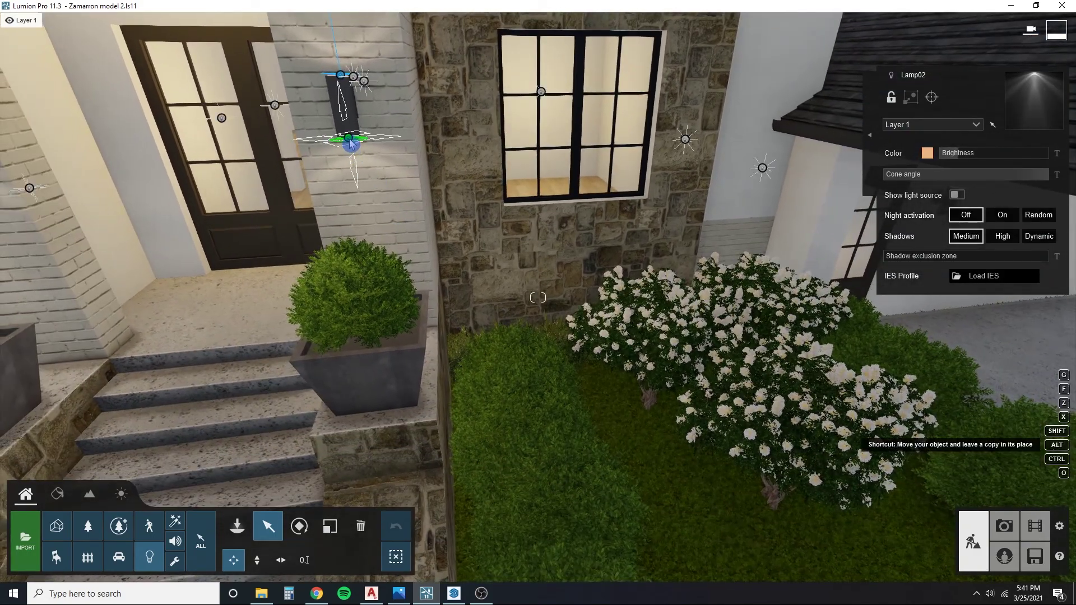
left_click(349, 139, "ctrl")
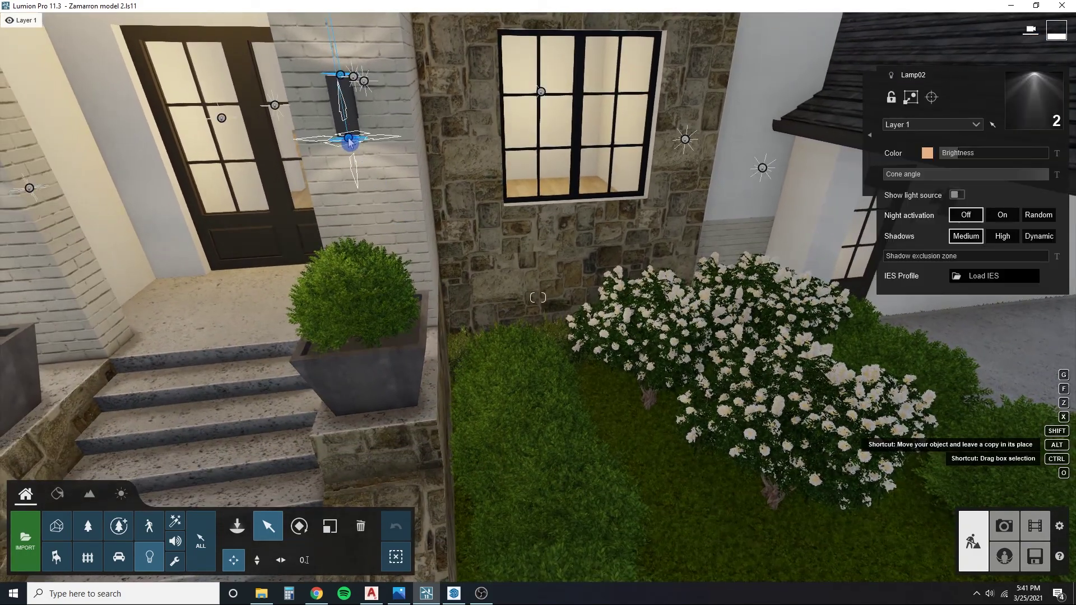
left_click(392, 165, "ctrl")
Step: Copy a downward sconce spotlight from the front entrance to the bottom opening of the sconce beside the carport door
left_click(349, 139)
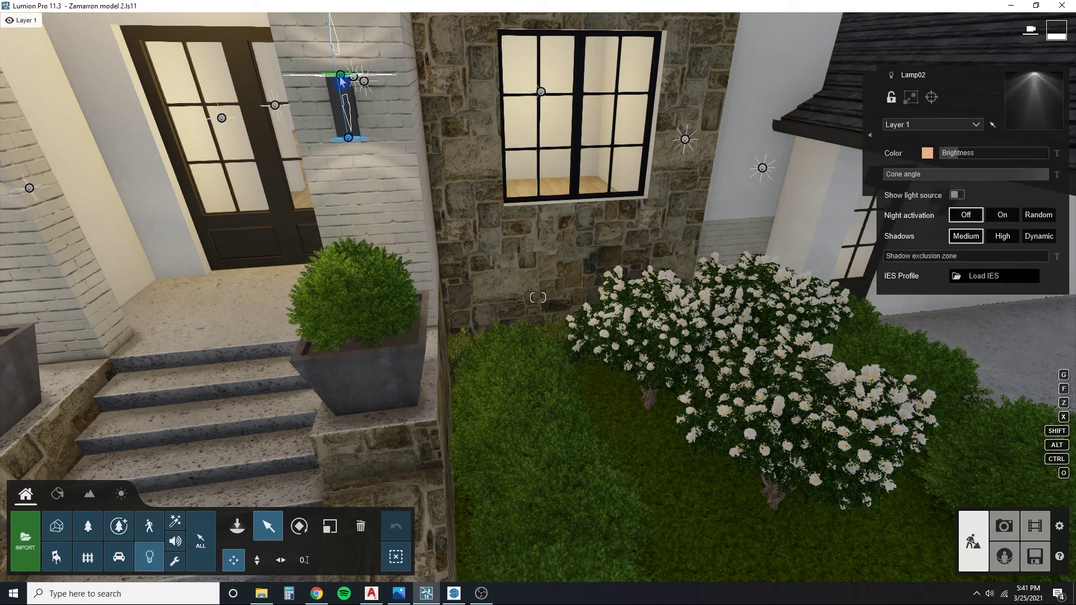
left_click_drag(350, 140, 852, 215, "alt")
key("d")
right_click_drag(829, 213, 335, 346)
key("w")
key("w")
key("s")
right_click_drag(366, 302, 330, 298)
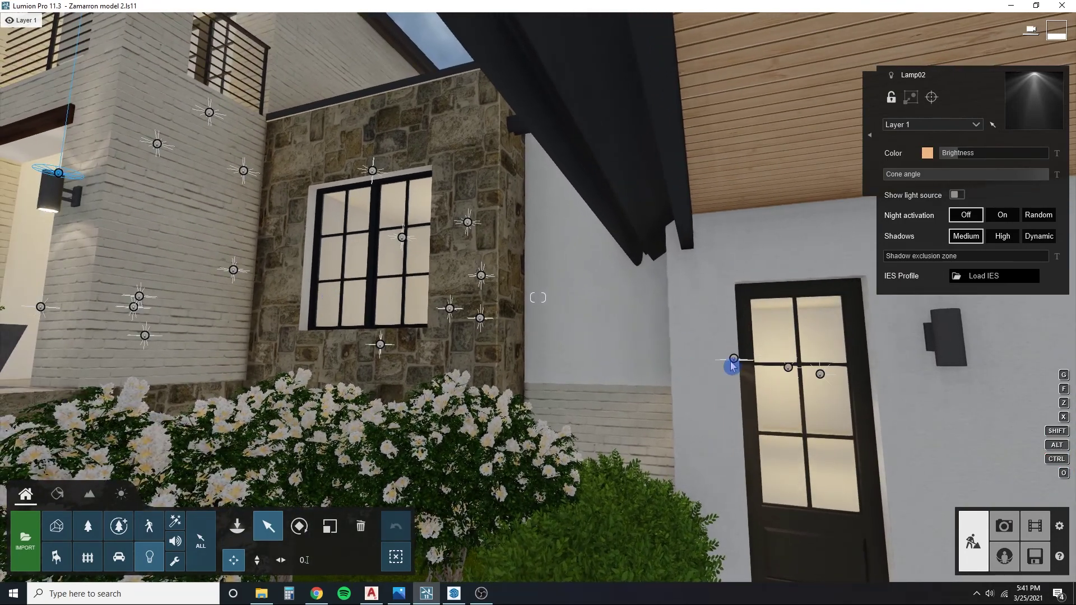
left_click_drag(734, 363, 900, 386)
right_click_drag(856, 377, 629, 325)
key("w")
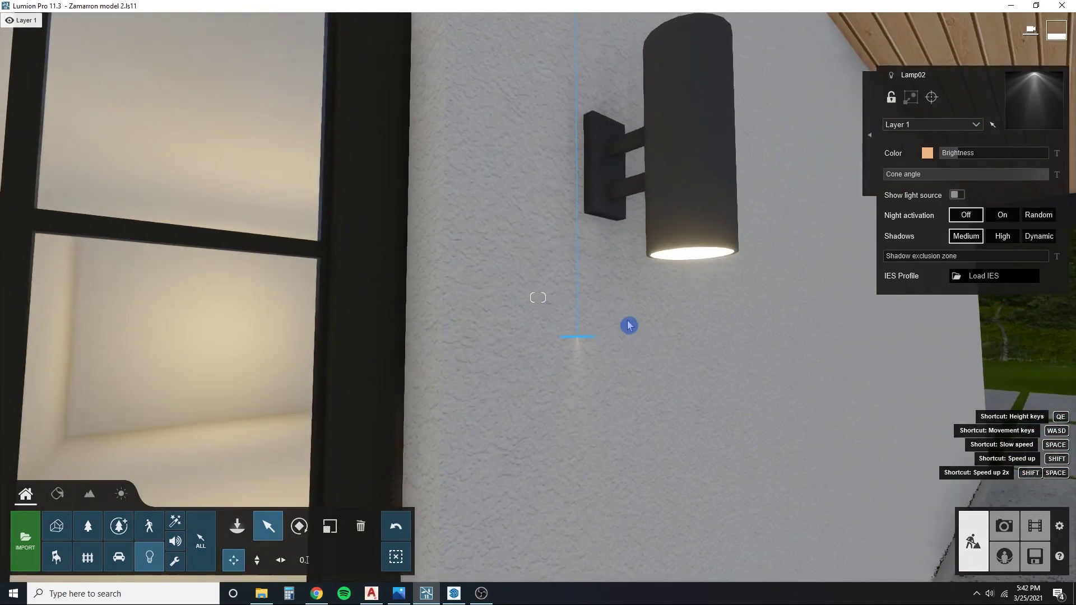
left_click_drag(577, 336, 686, 263)
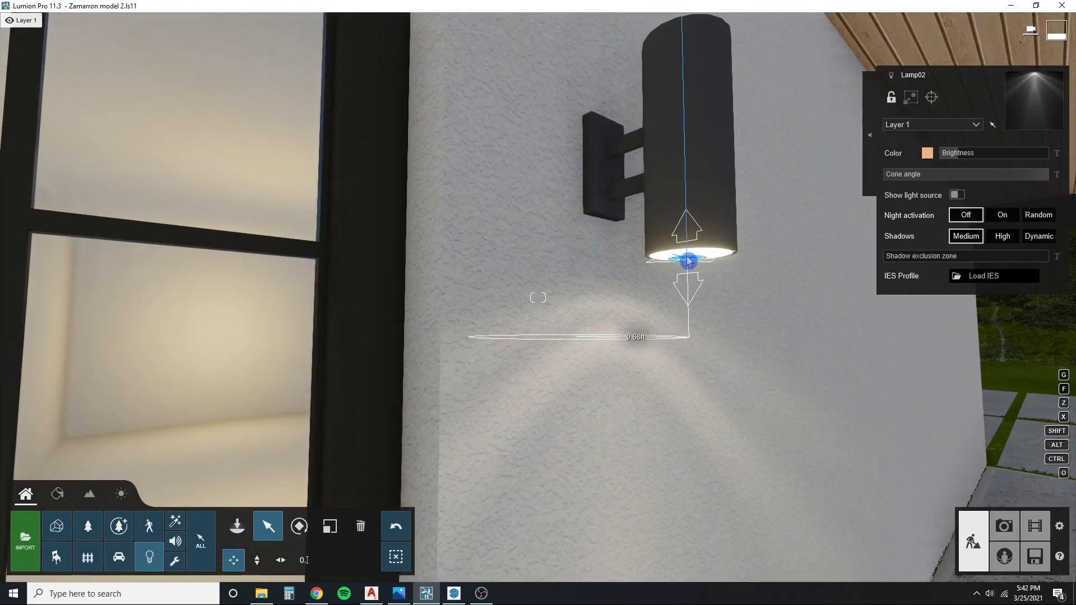
Step: Copy an upward sconce spotlight from the front entrance to the upper opening of the sconce beside the carport door
key("s")
key("d")
right_click_drag(684, 263, 419, 225)
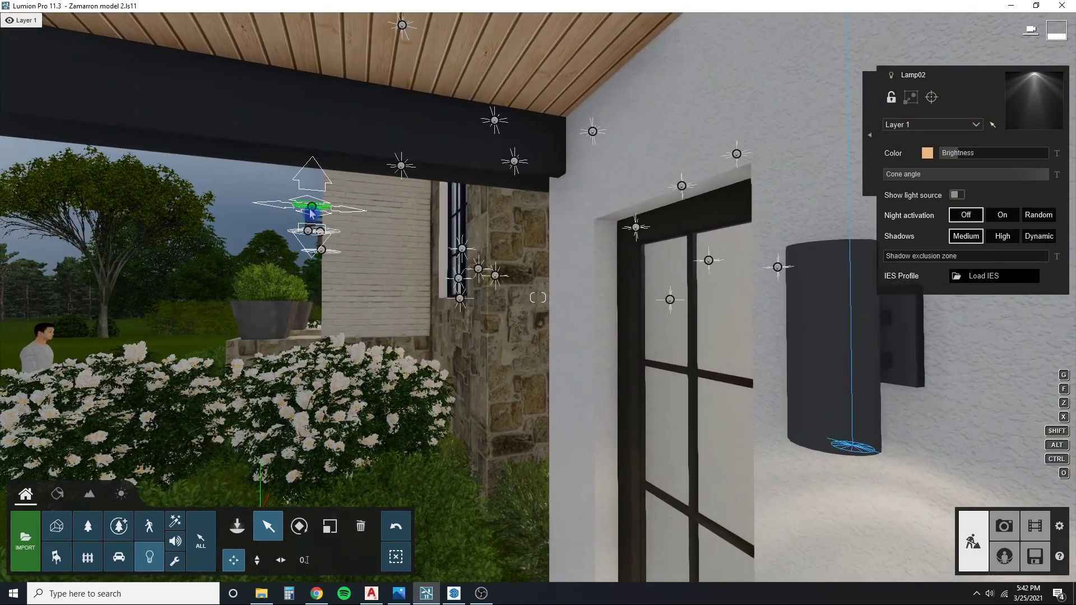
scroll(829, 260, "up", 10)
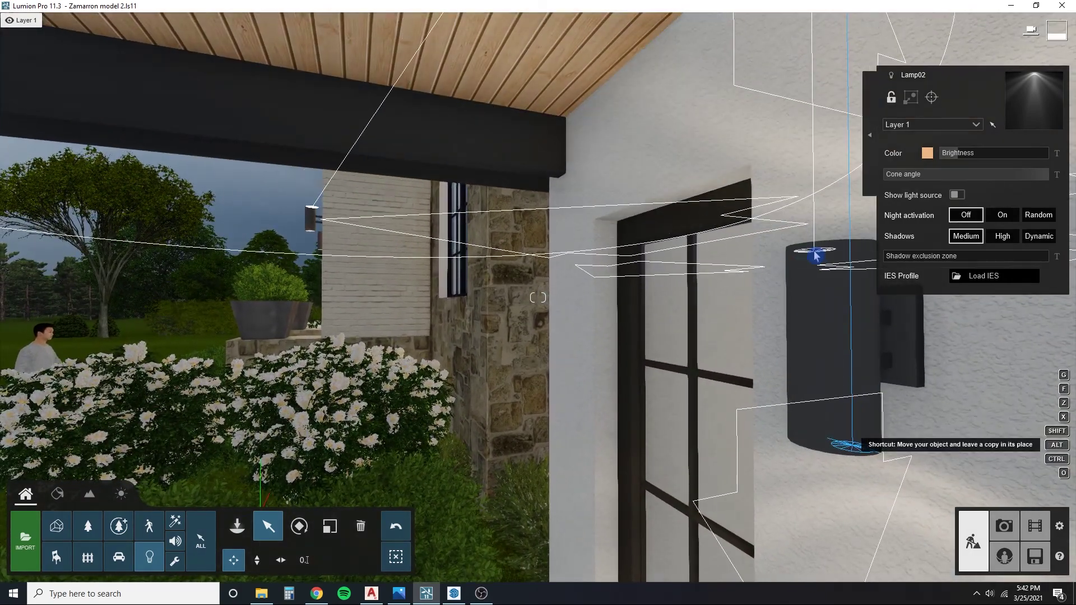
key("q")
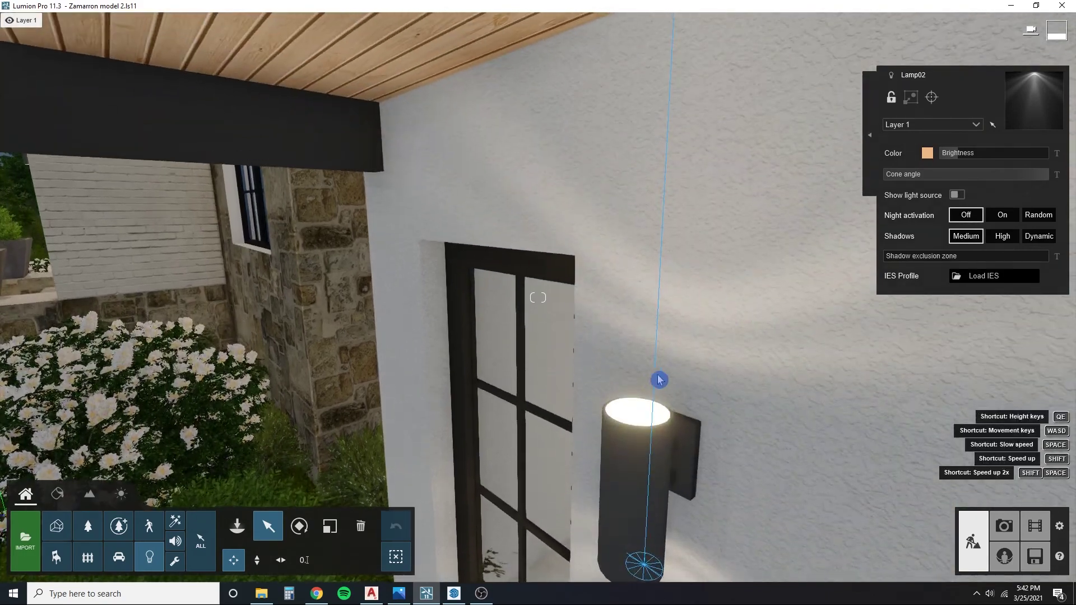
left_click_drag(625, 440, 637, 411)
Step: Copy the balcony's warm omni light to the space under the carport's wooden ceiling above the truck
key("a")
right_click_drag(638, 411, 683, 385)
scroll(682, 385, "down", 10)
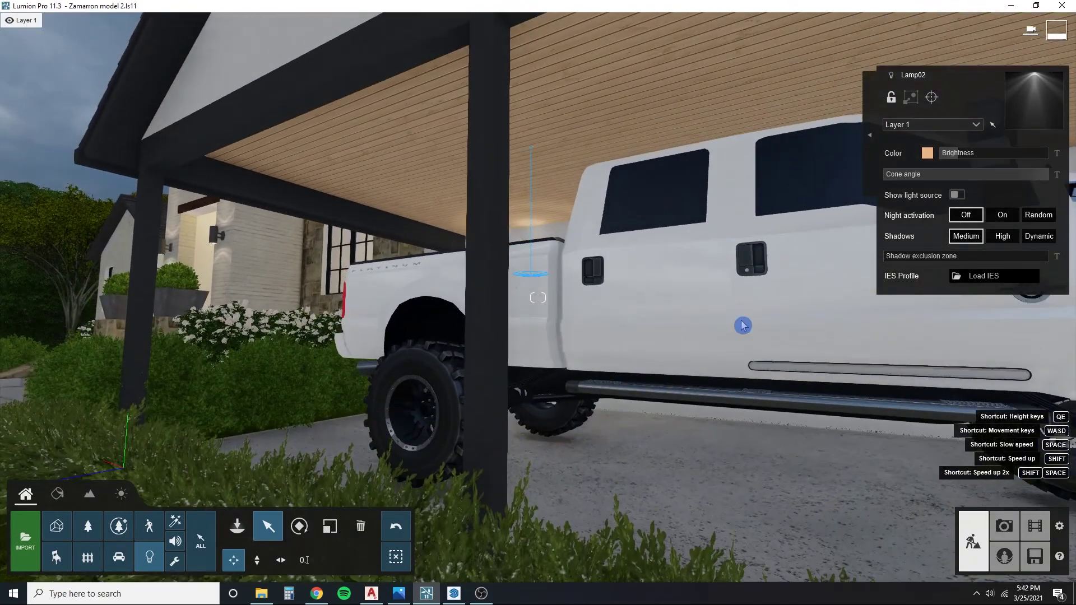
key("s")
key("a")
right_click_drag(742, 325, 606, 283)
key("s")
key("s")
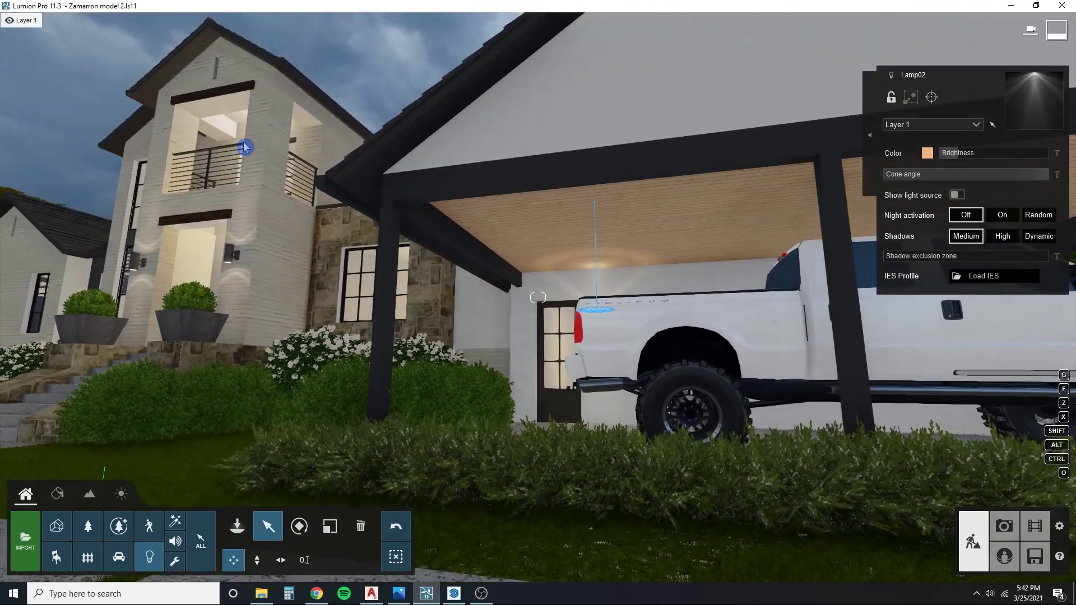
left_click(260, 116)
left_click_drag(261, 117, 667, 222)
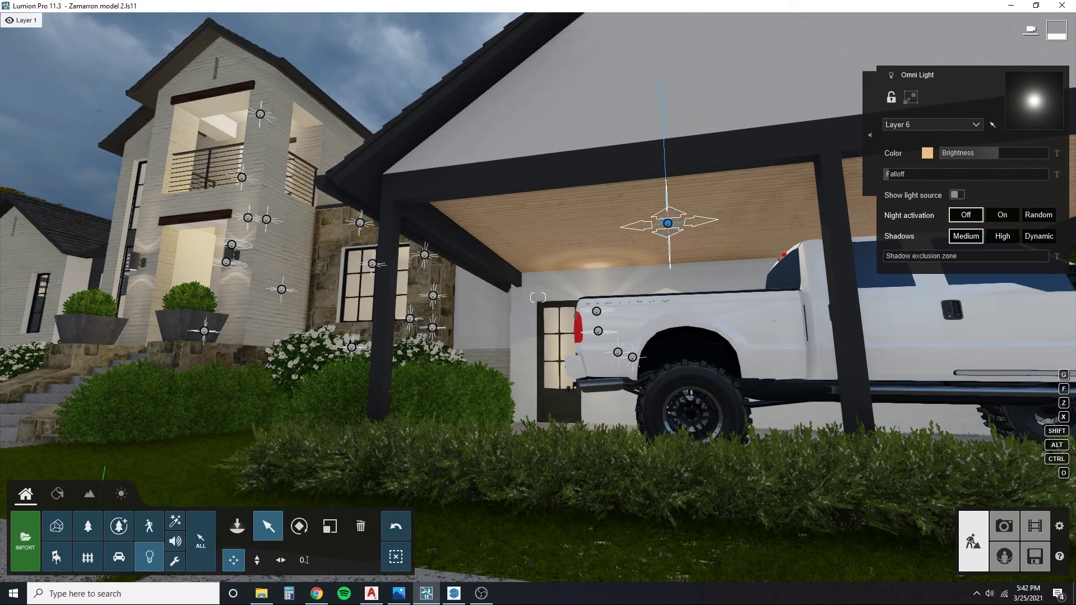
Step: Raise the carport omni light's brightness and adjust its height to sit close beneath the wooden ceiling
key("a")
right_click_drag(667, 223, 807, 241)
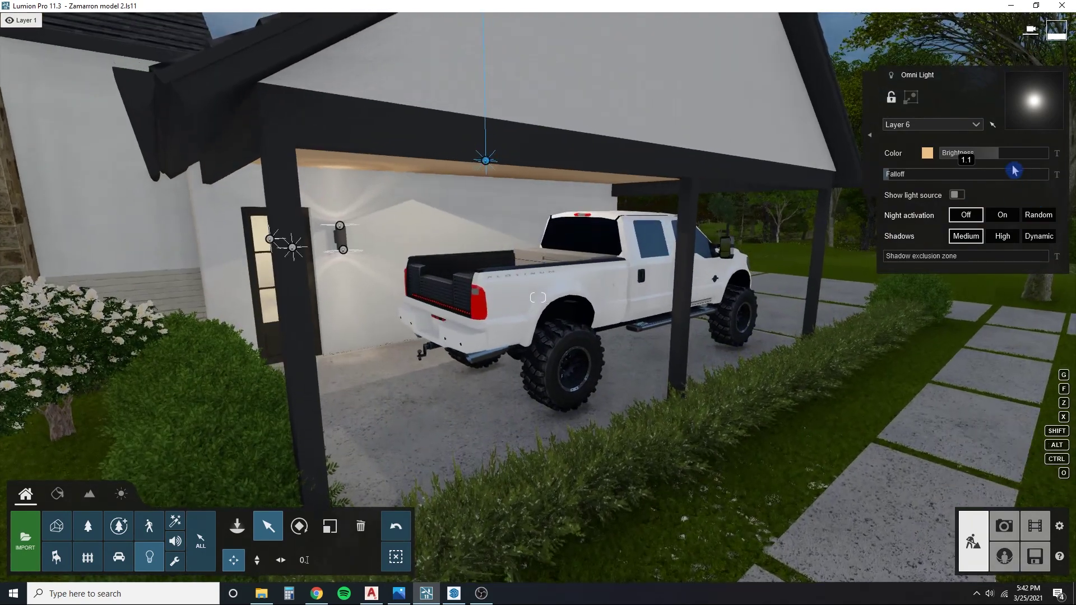
left_click_drag(1015, 157, 1016, 157)
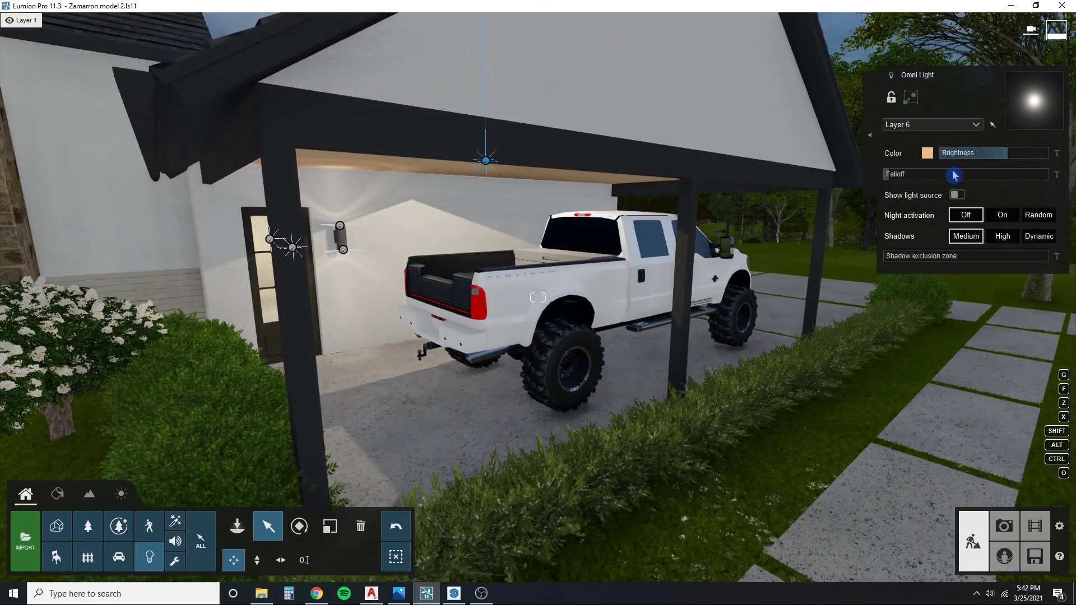
key("w")
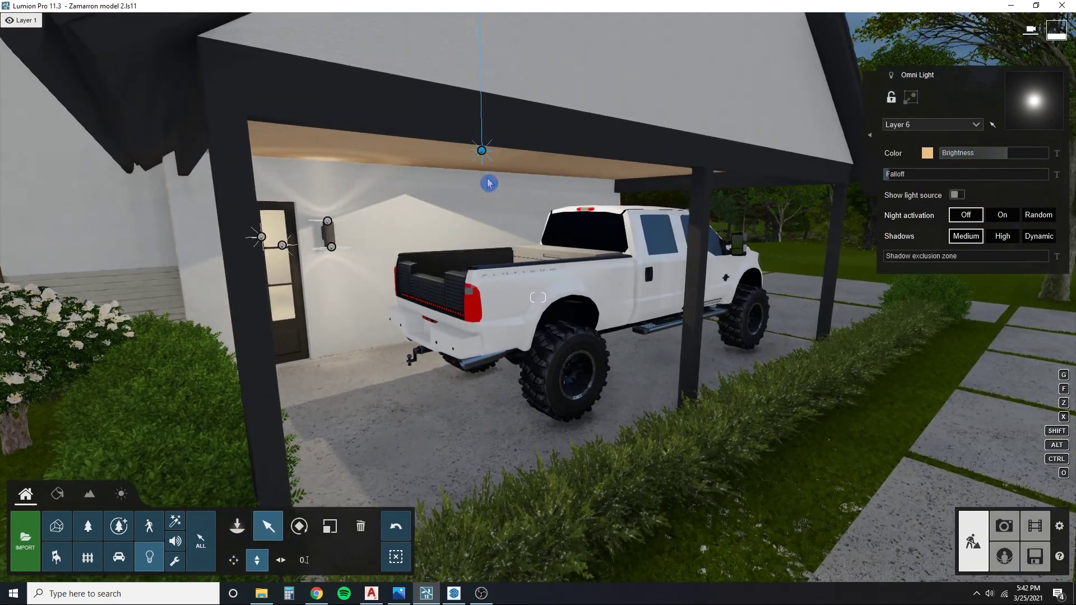
left_click_drag(483, 156, 486, 162)
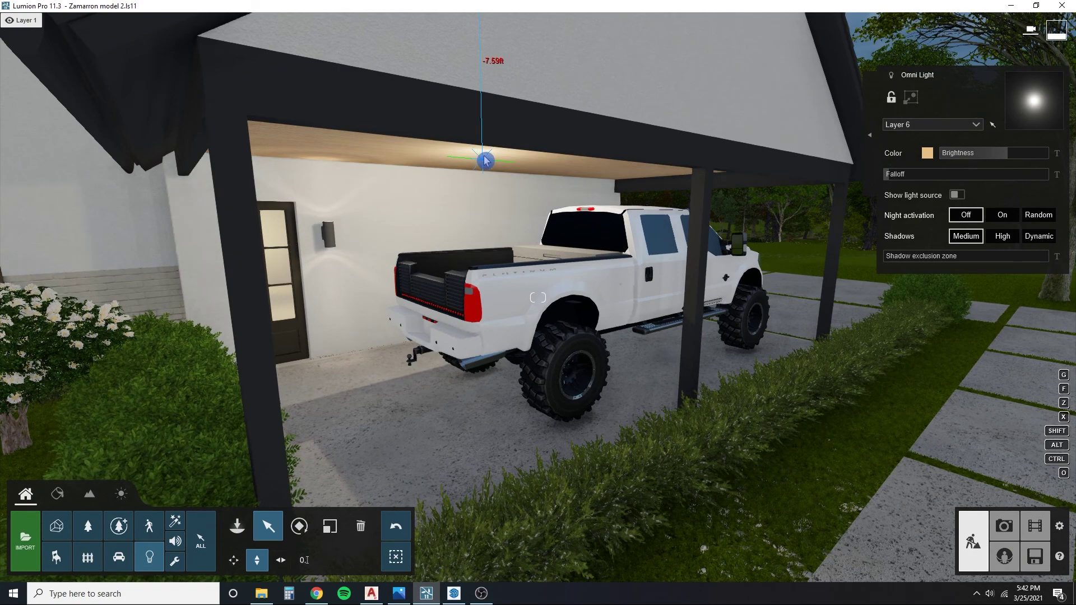
Step: Fine-tune the falloff and brightness of the carport omni light and show its light source
left_click_drag(903, 177, 905, 177)
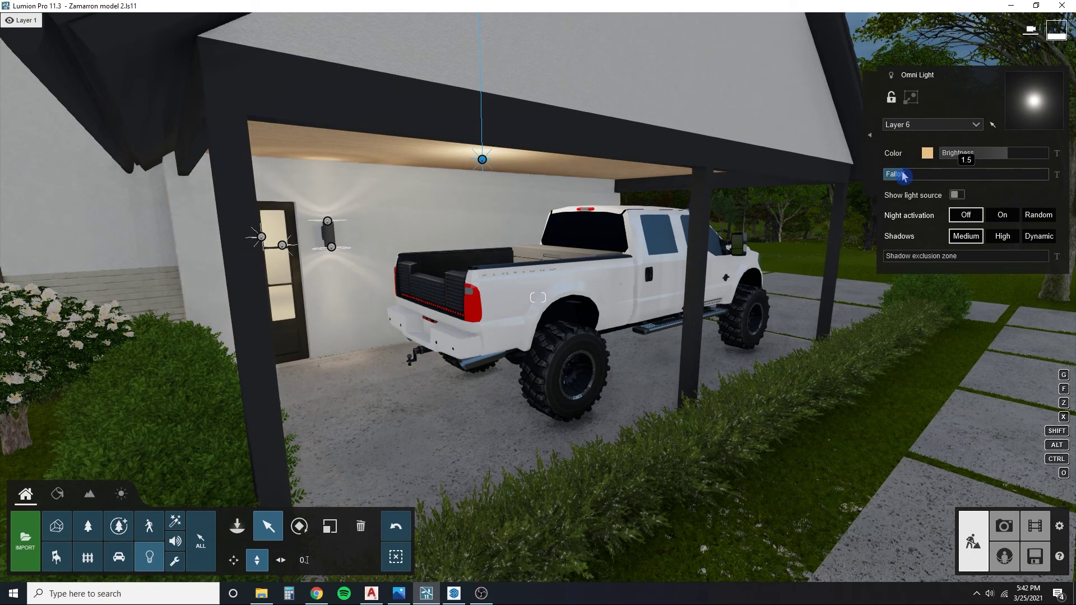
left_click_drag(1018, 162, 998, 160)
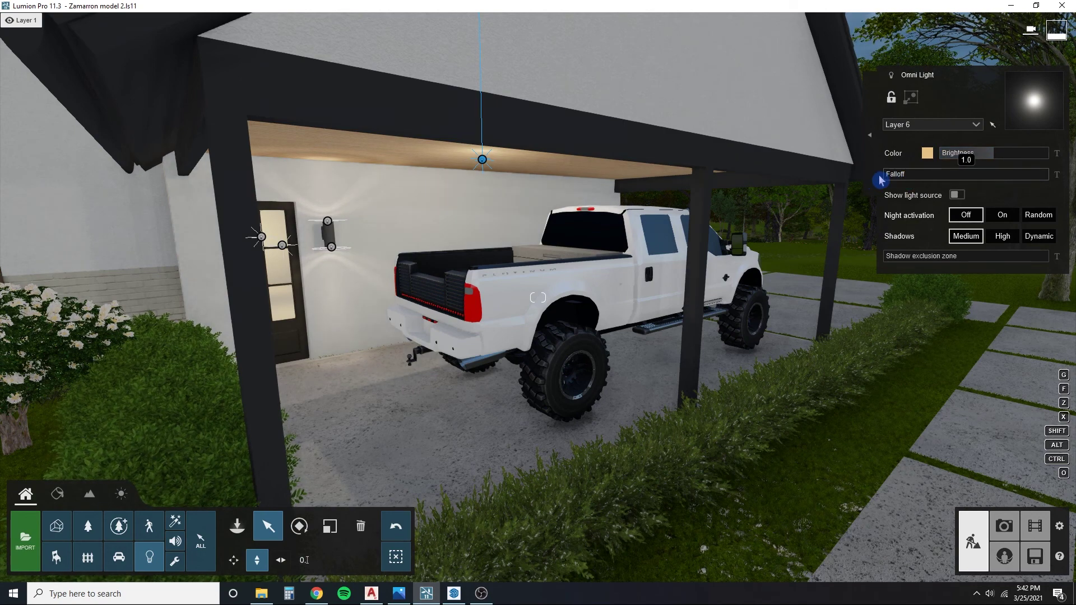
left_click_drag(889, 179, 892, 180)
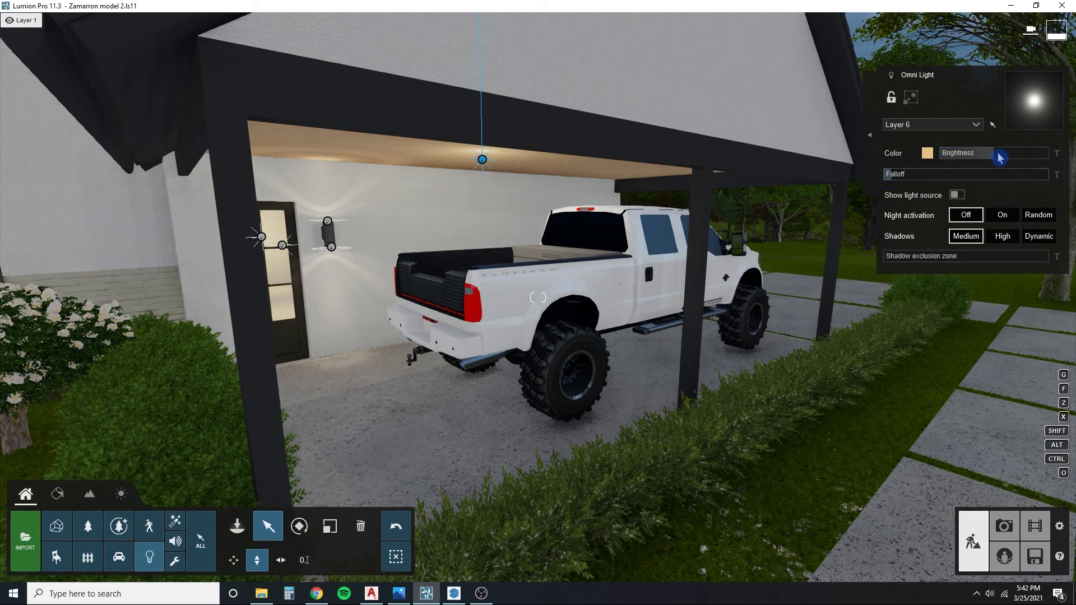
left_click_drag(1000, 159, 1003, 155)
Step: Move the carport omni light slightly so it sits right up against the wooden ceiling
key("d")
right_click_drag(774, 224, 482, 199)
key("s")
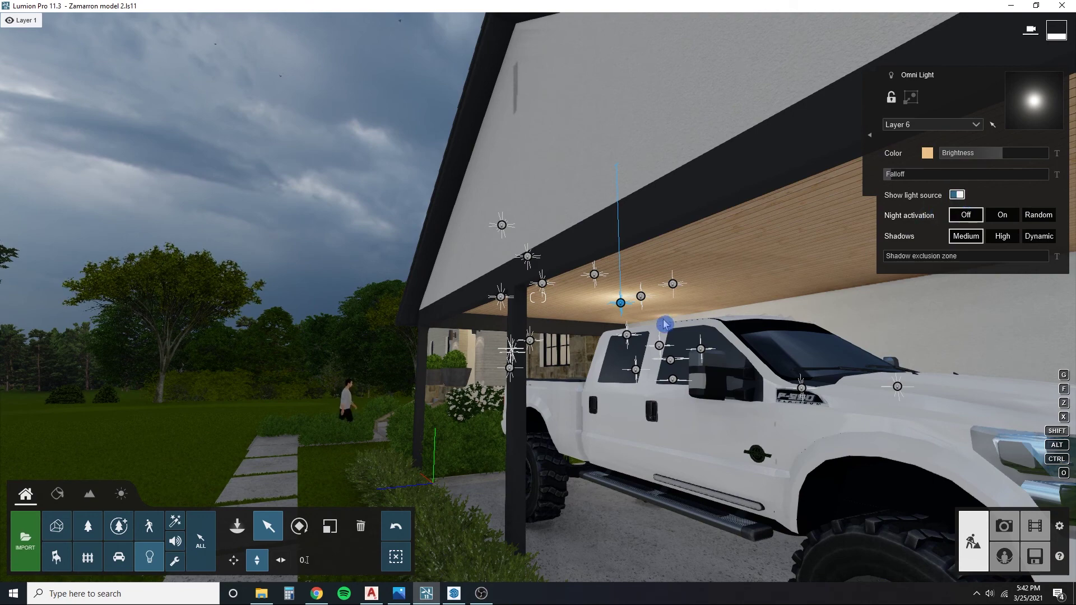
right_click_drag(665, 324, 687, 312)
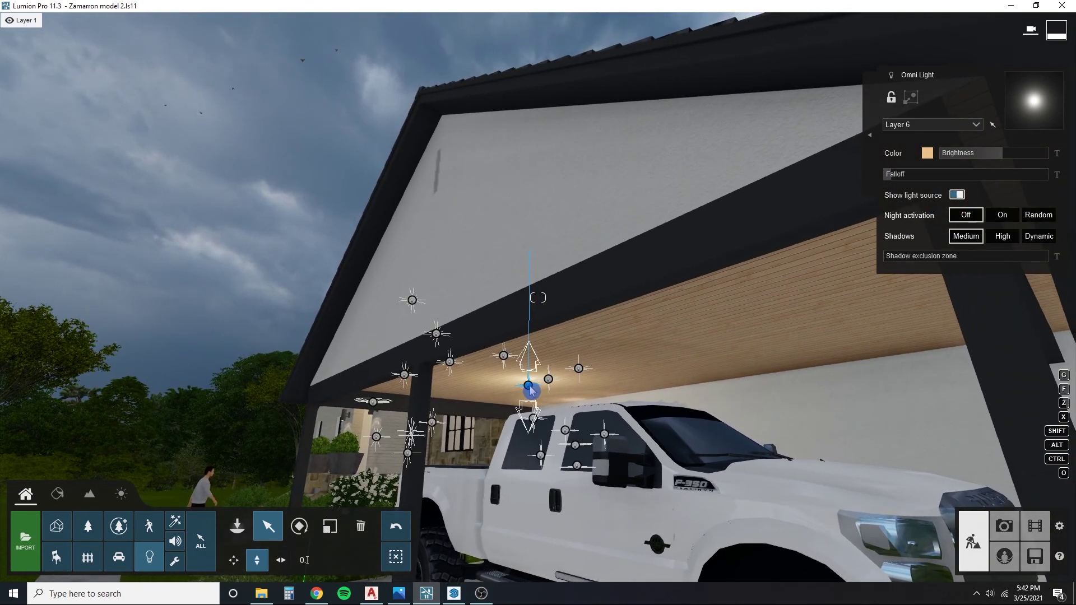
left_click(234, 560)
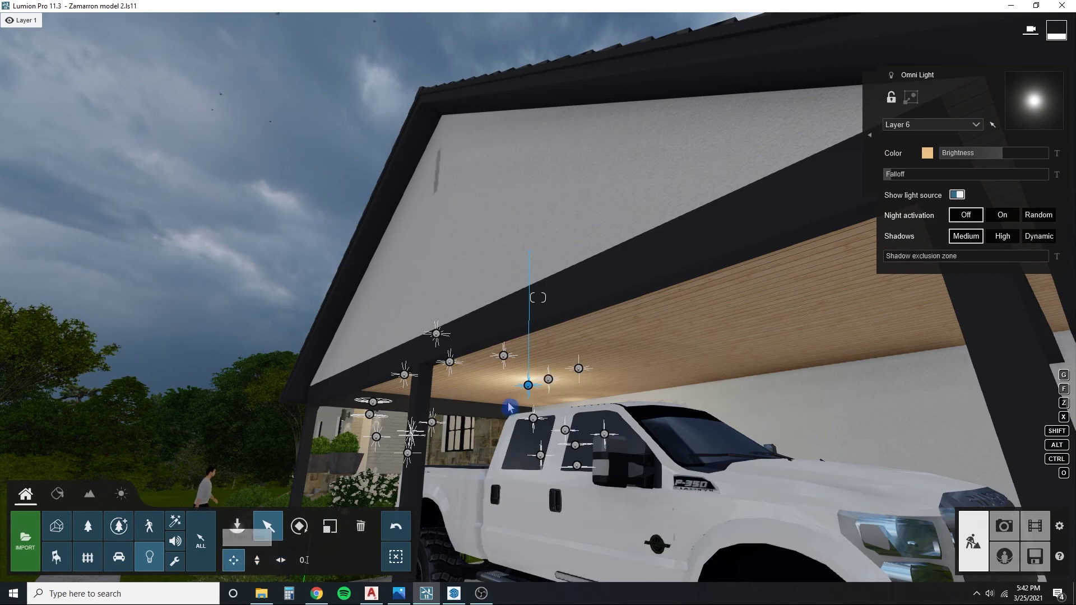
right_click(527, 388)
right_click(527, 388)
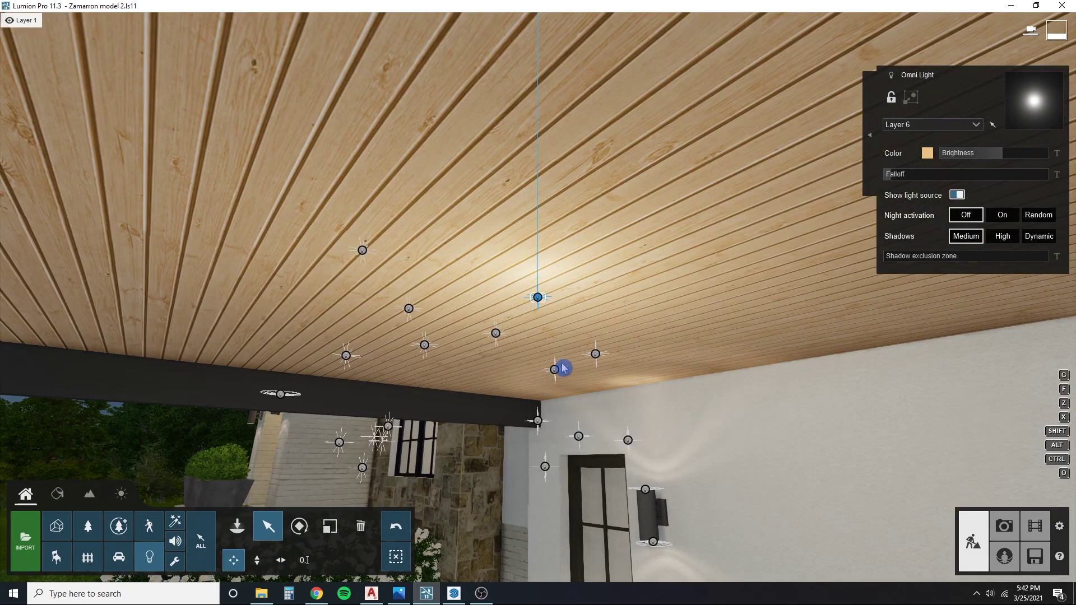
key("s")
right_click_drag(564, 369, 555, 361)
scroll(555, 361, "down", 6)
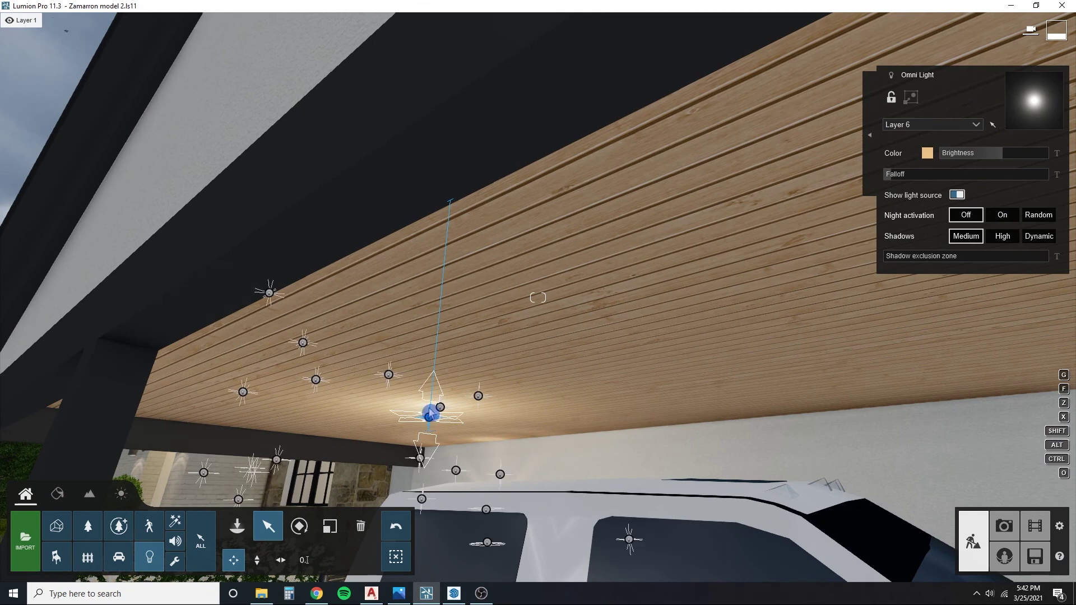
left_click_drag(429, 413, 430, 407)
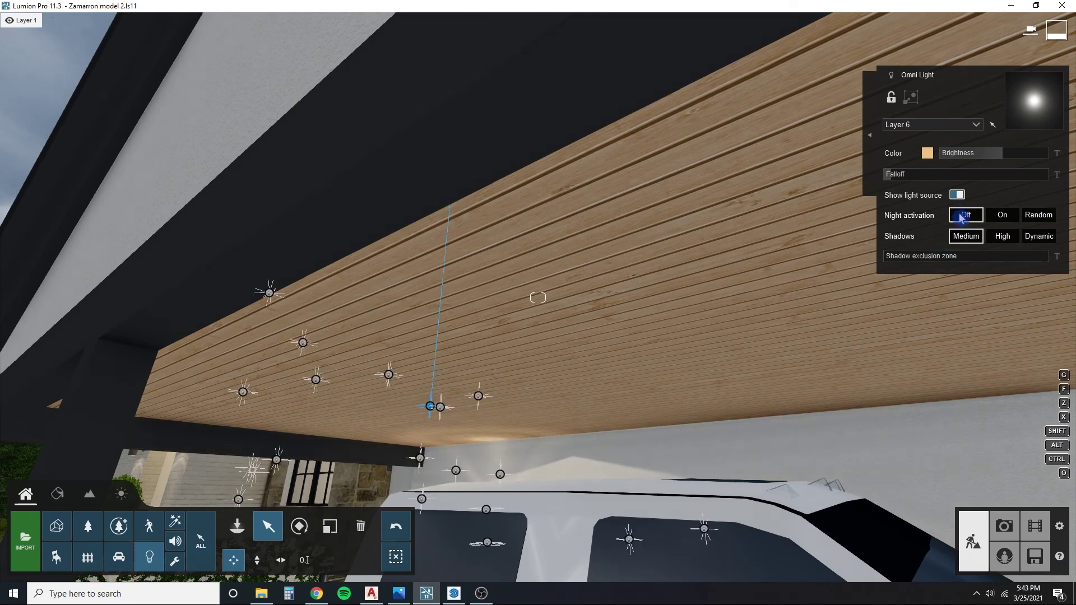
Step: Set the carport omni light's shadow exclusion zone to about 0.2 and raise its brightness slightly
left_click(918, 261)
left_click_drag(899, 261, 914, 259)
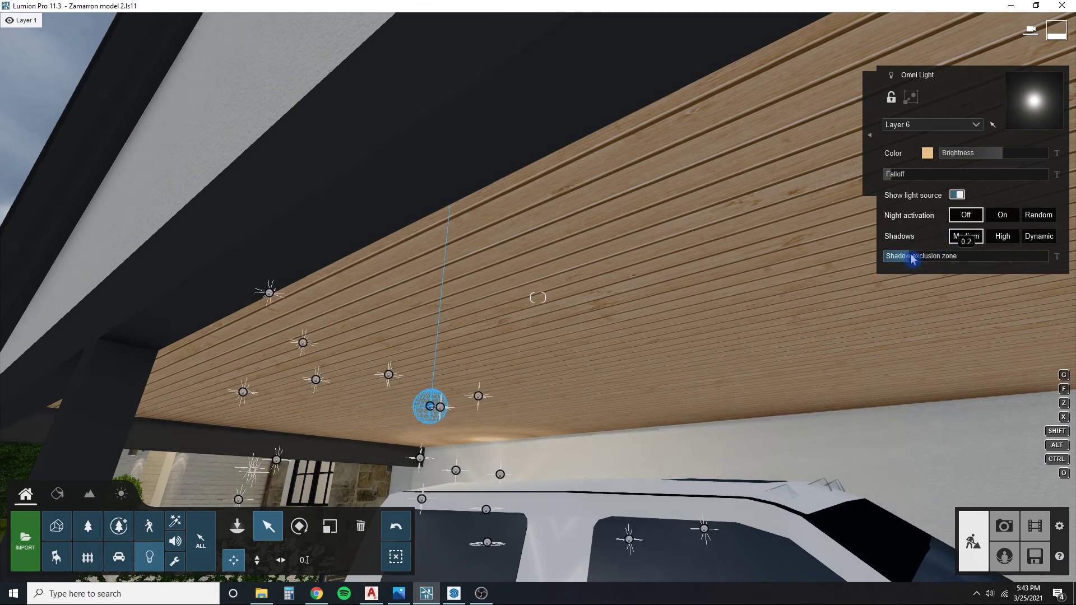
right_click_drag(780, 314, 711, 343)
key("s")
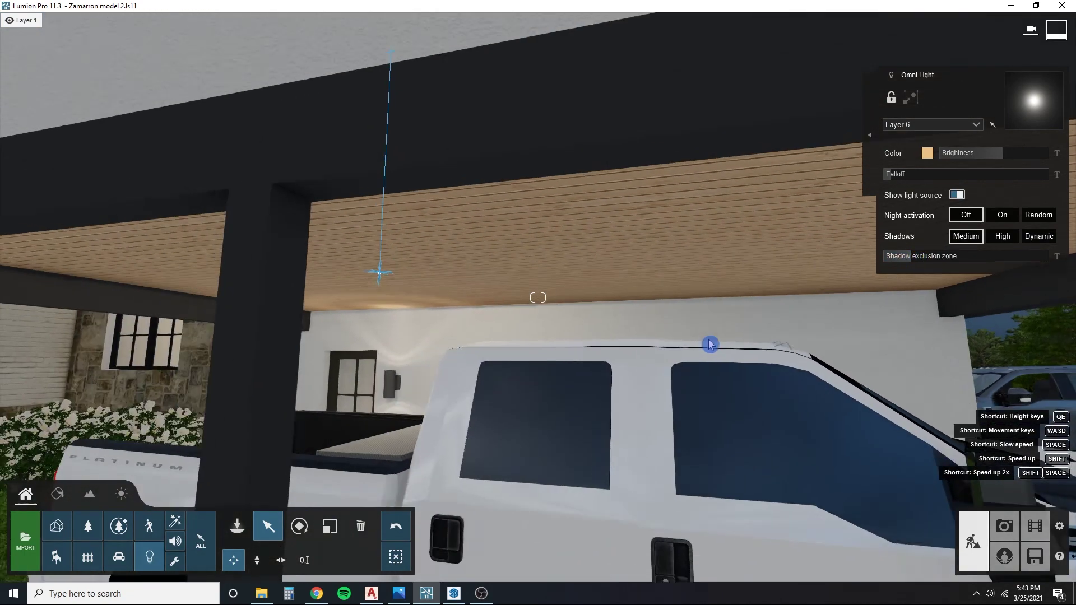
key("a")
mouse_move(1003, 160)
left_mouse_down()
mouse_move(1025, 159)
mouse_move(1015, 159)
left_mouse_up()
key("d")
key("s")
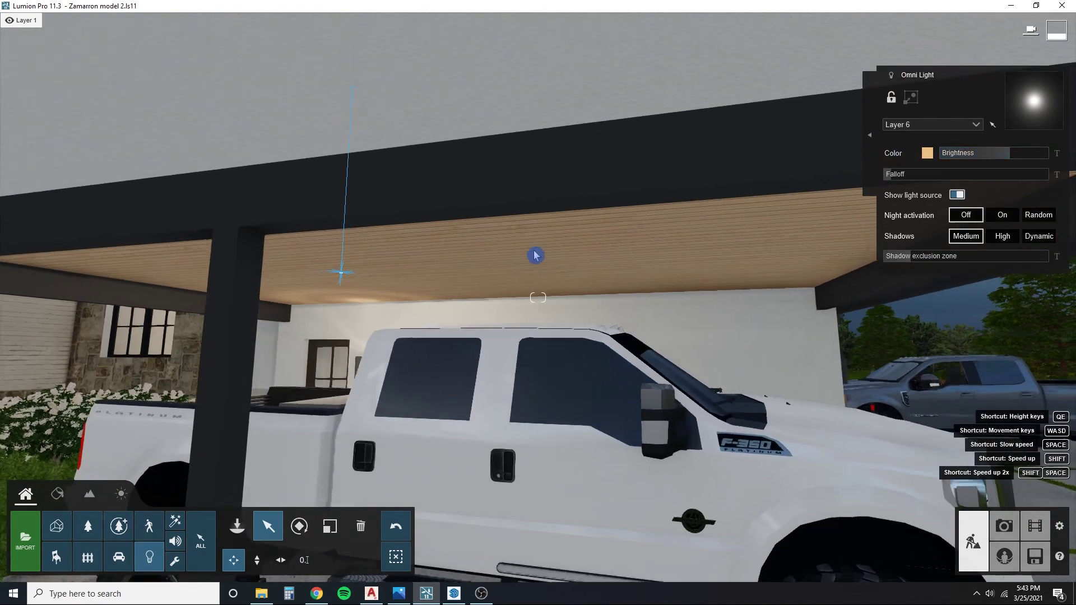
Step: Copy the carport omni light along the ceiling to a spot above the front end of the truck
left_click_drag(330, 273, 661, 284, "alt")
key("s")
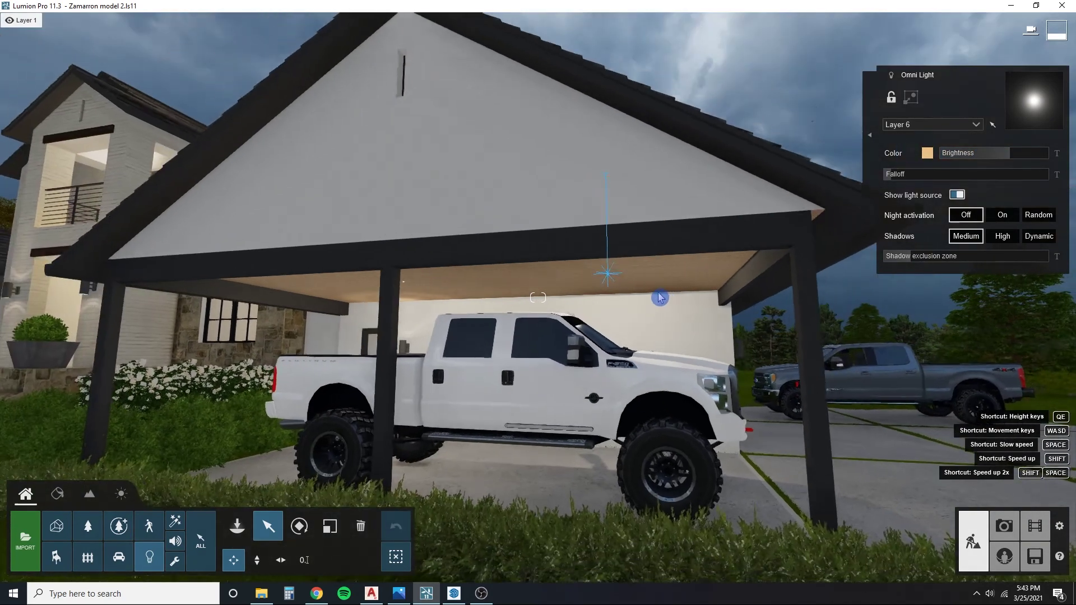
key("q")
right_click_drag(648, 305, 641, 336)
key("s")
key("a")
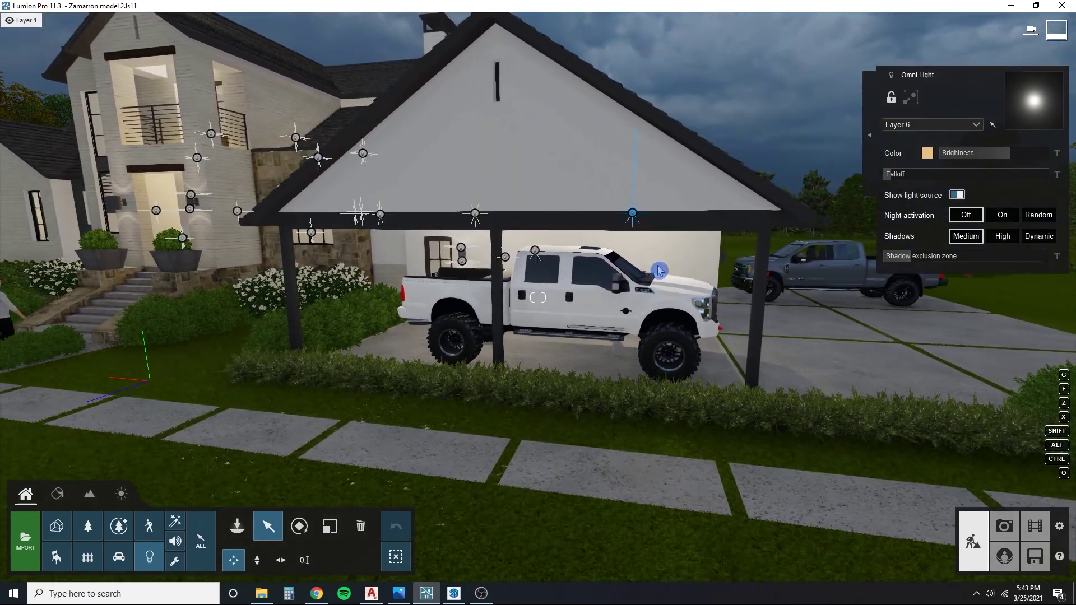
Step: Examine the carport lighting and the overall lighting of the front facade from a distance
key("s")
key("a")
right_click_drag(659, 270, 897, 273)
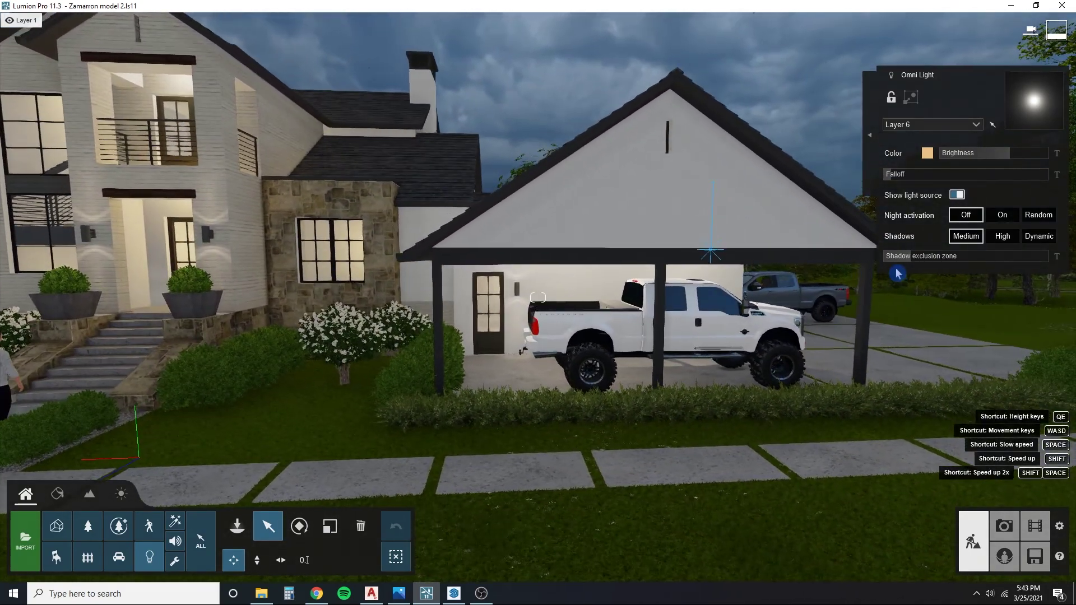
key("s")
key("a")
left_click_drag(897, 274, 882, 291)
right_click_drag(881, 291, 524, 305)
key("w")
key("a")
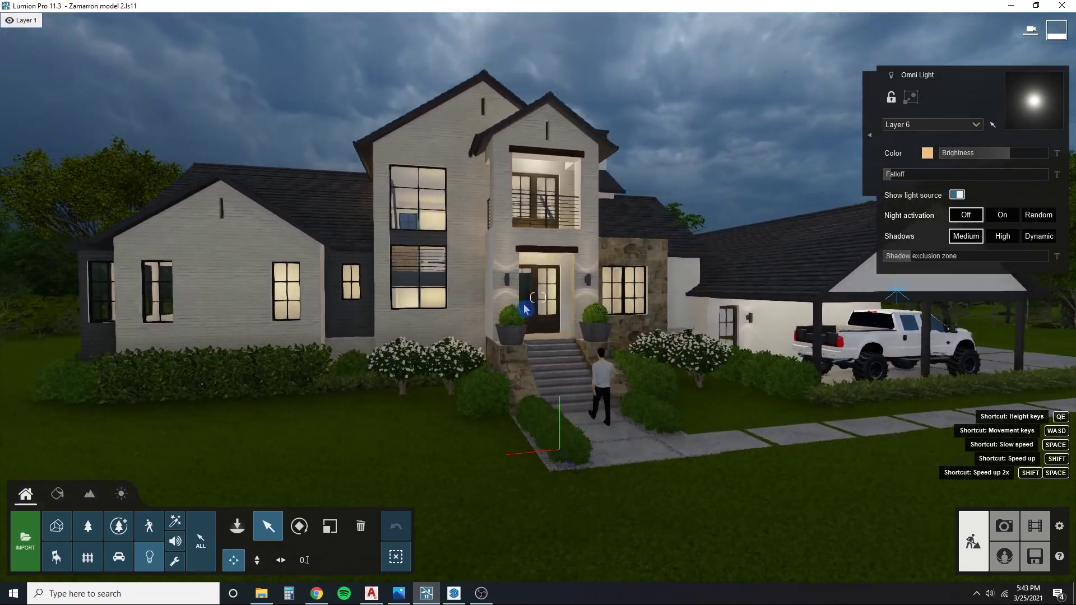
key("d")
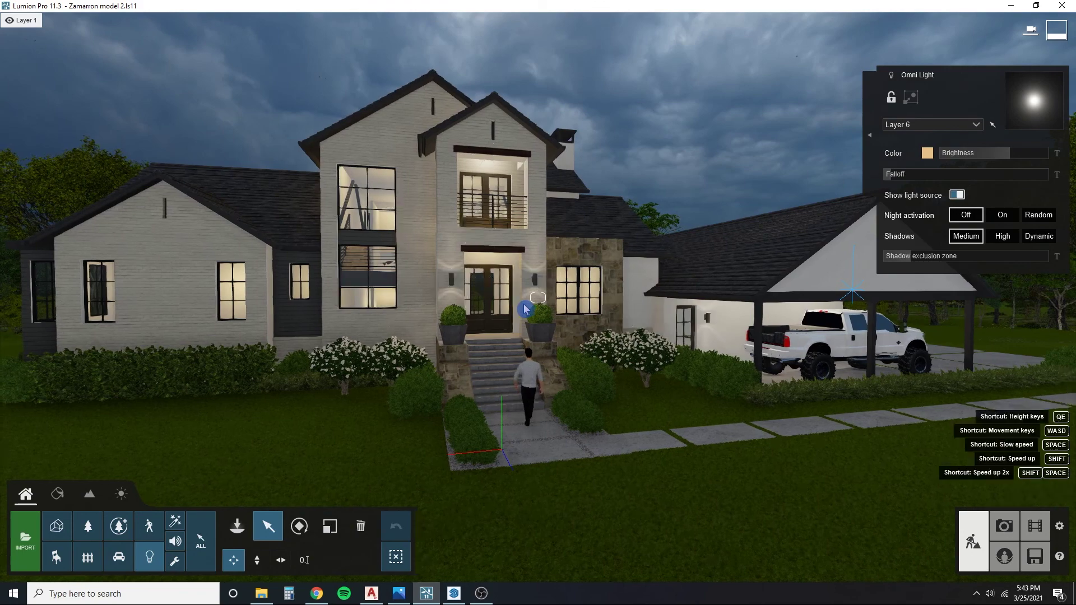
key("s")
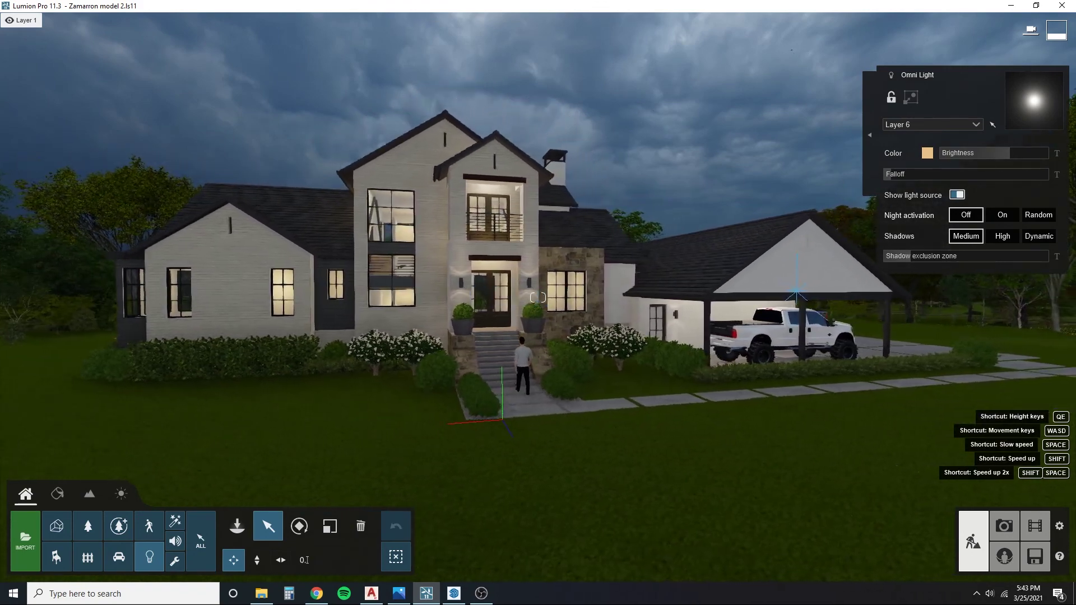
key("w")
key("a")
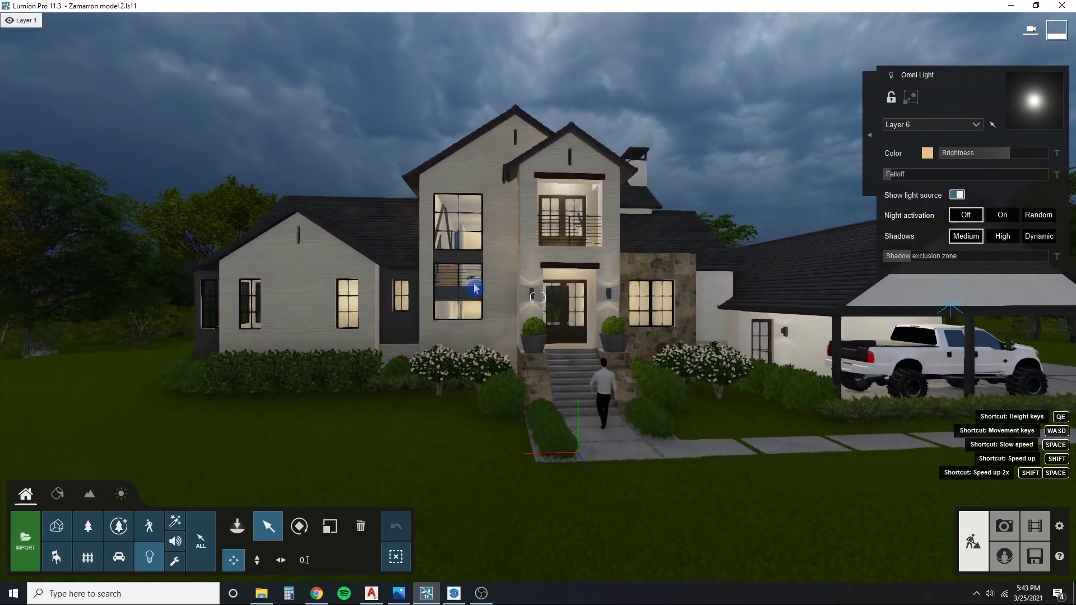
Step: Inspect the lit windows of the gabled wing and stairwell, the front entrance sconces and the stone-clad room up close
key("w")
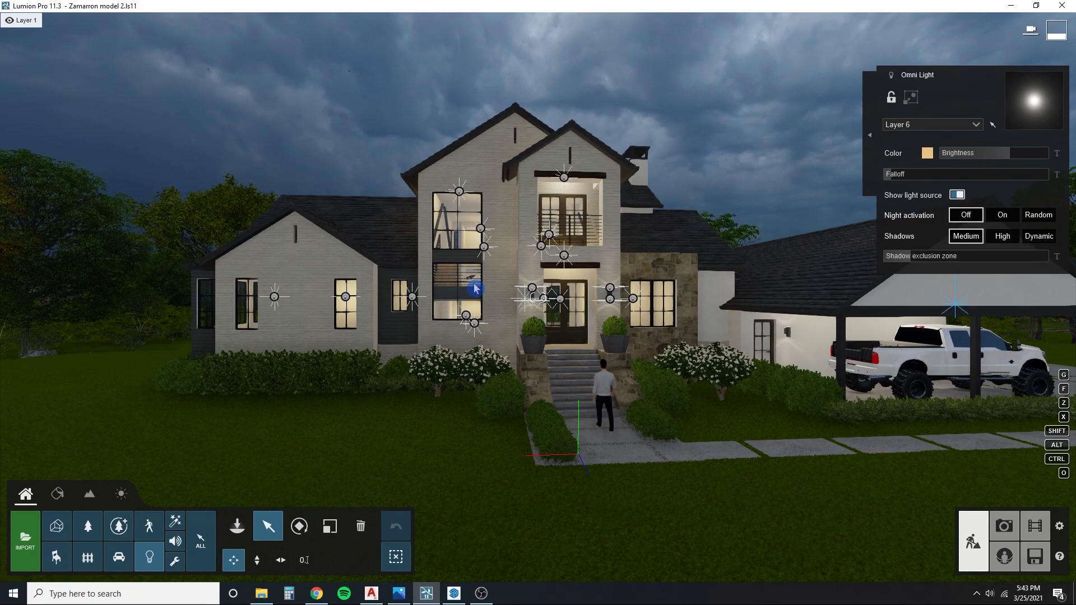
key("w")
key("a")
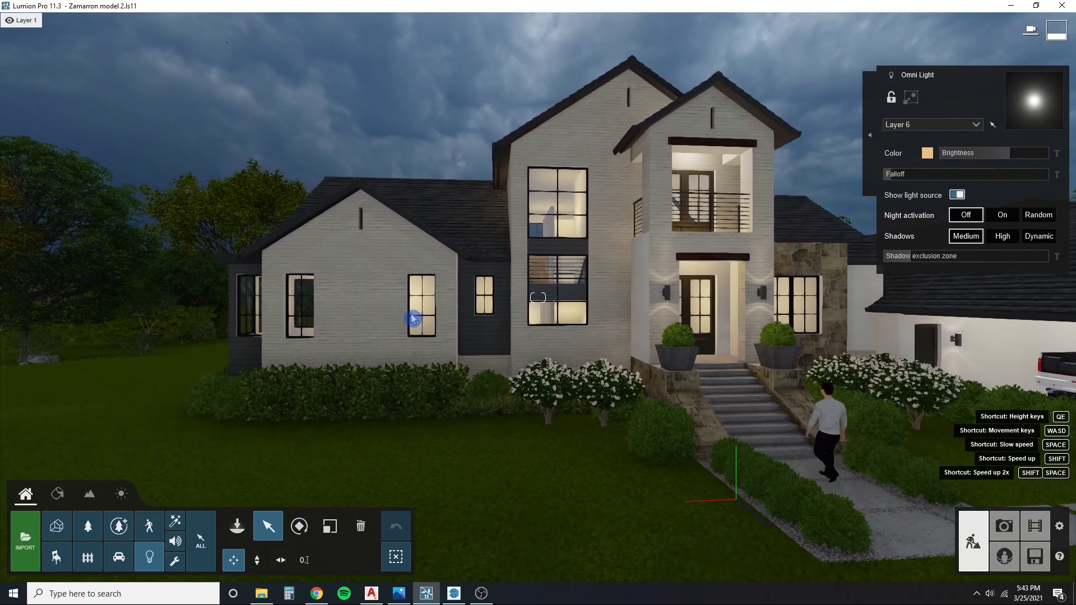
key("w")
key("a")
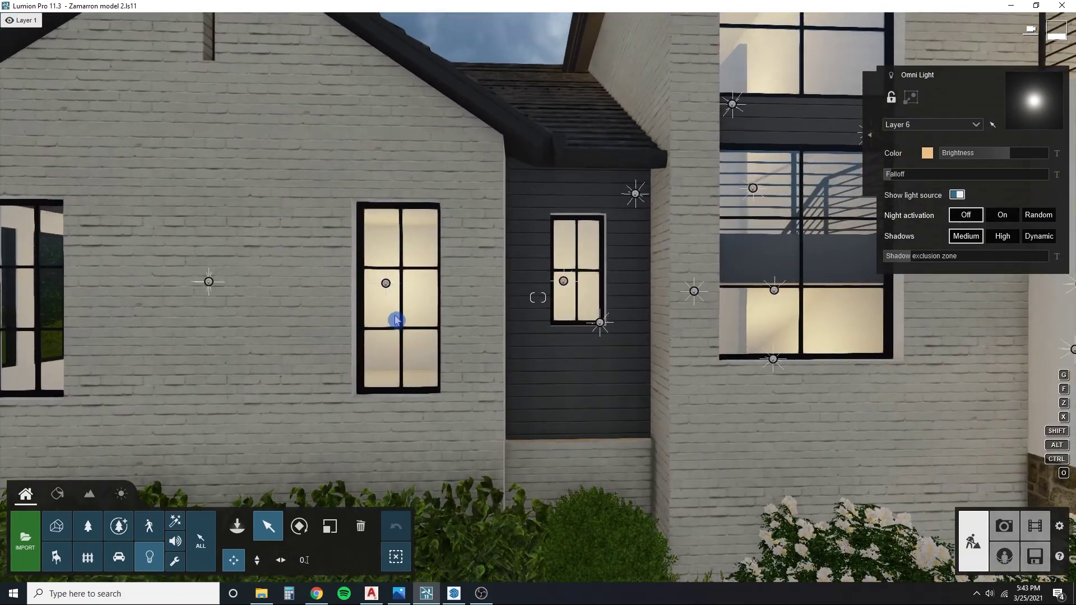
key("s")
key("d")
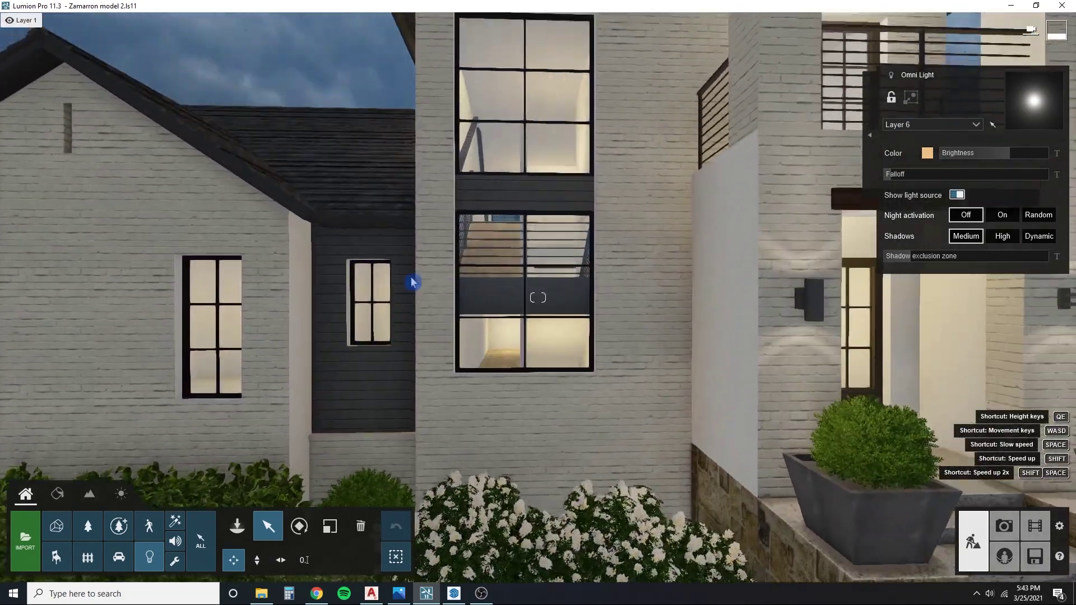
key("s")
key("d")
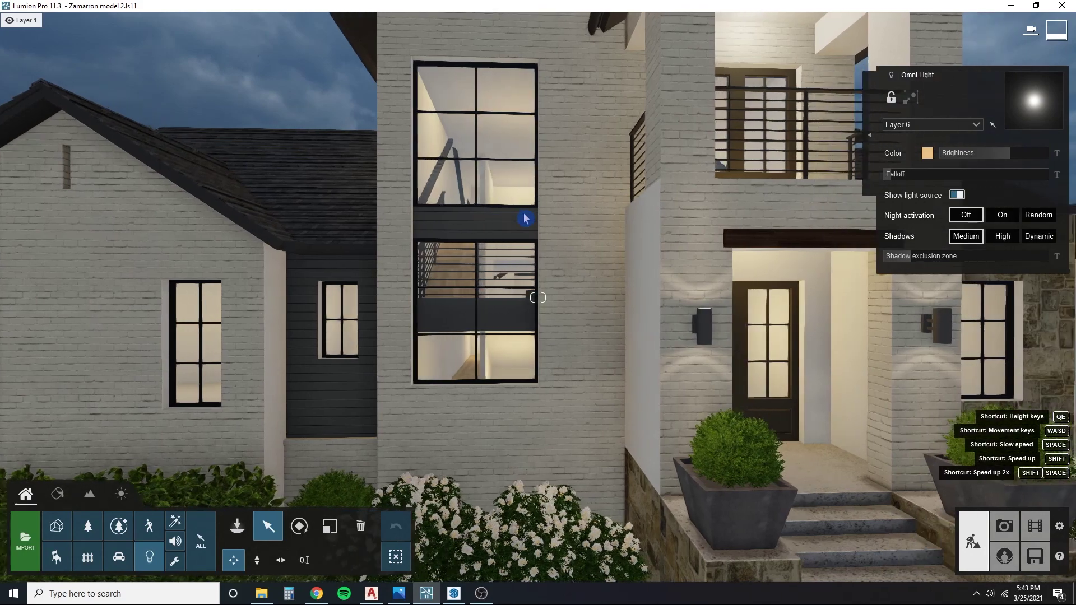
key("d")
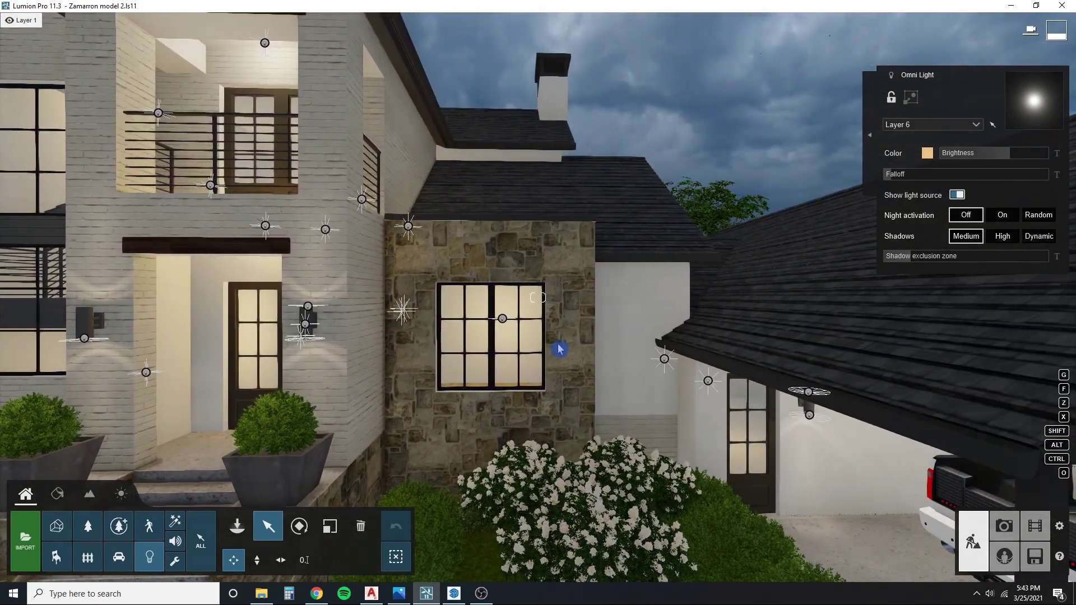
key("a")
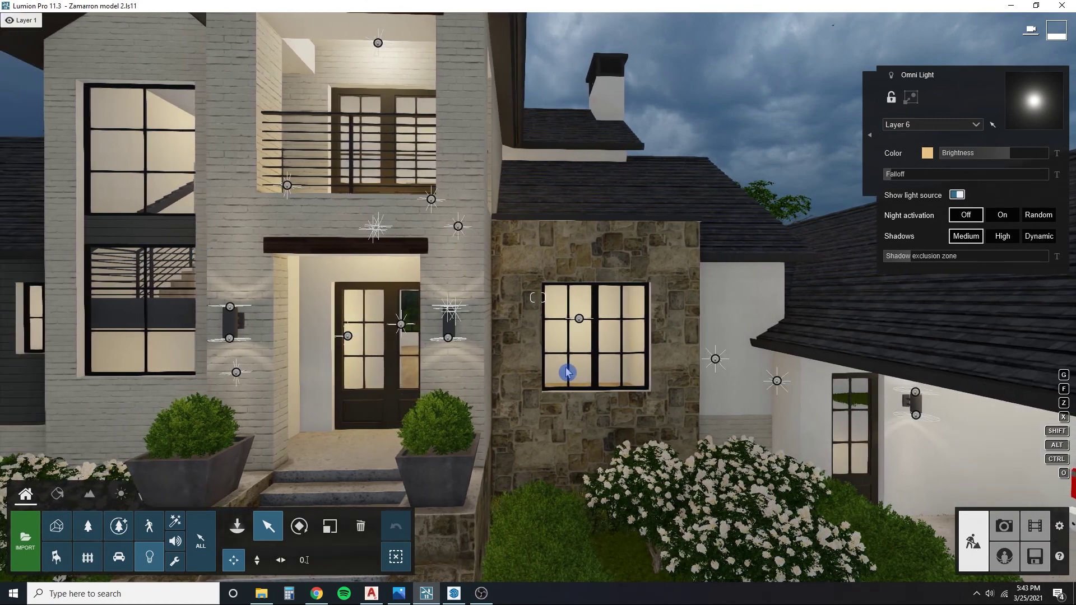
Step: Show the hidden Layer 5 and check the furnished rooms behind the stone-wall window and the front entrance
mouse_move(124, 14)
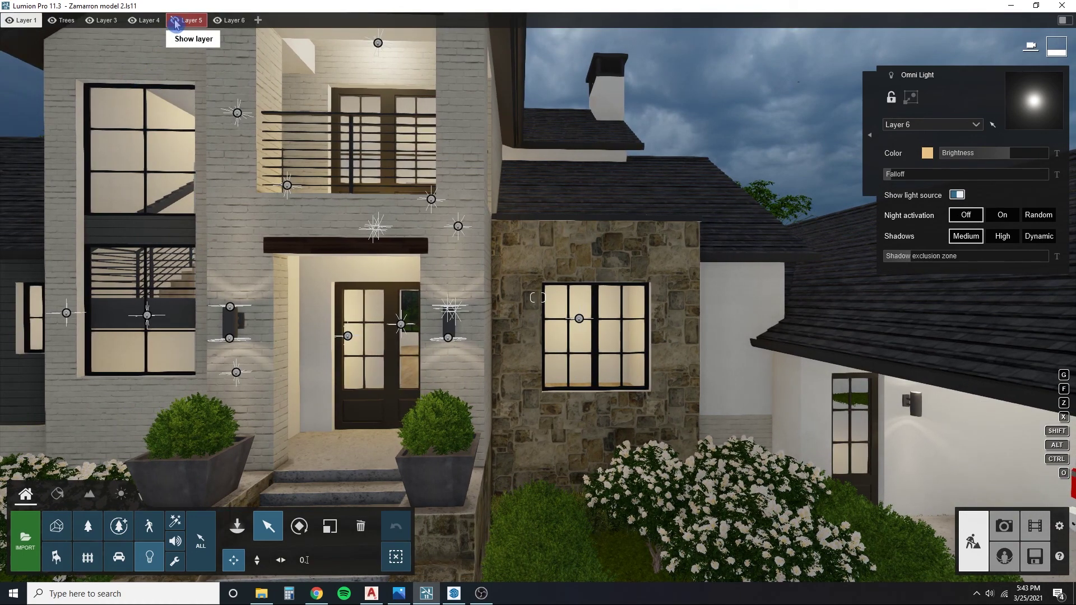
key("s")
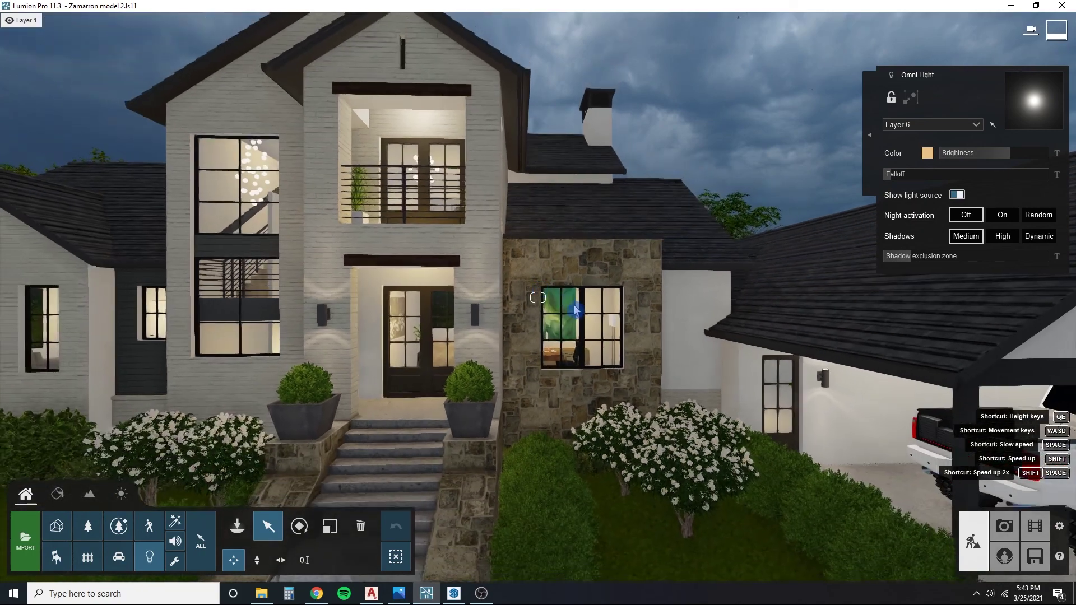
key("w")
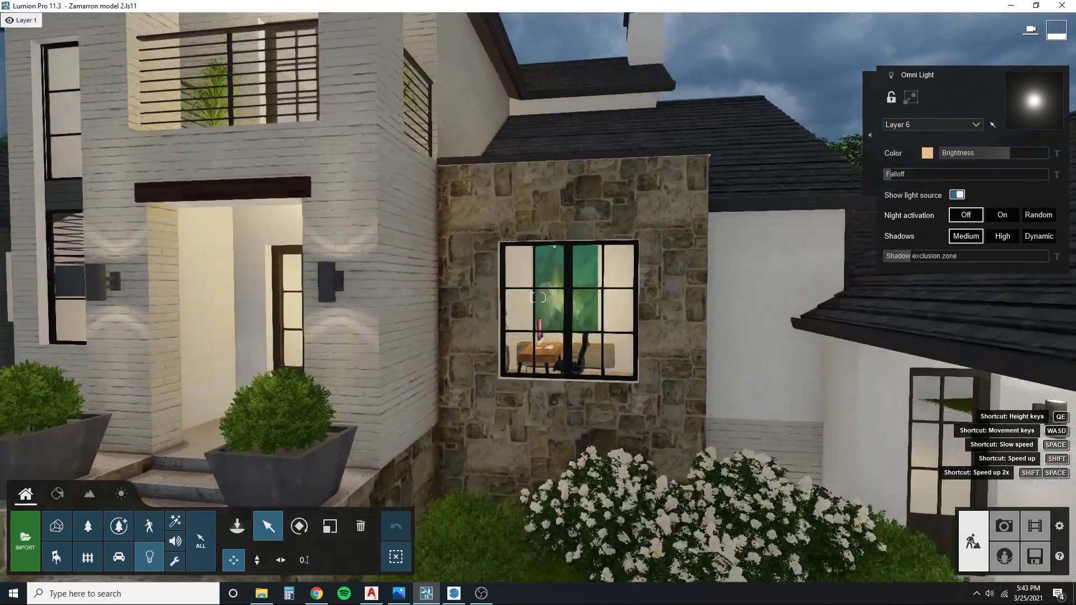
key("s")
key("a")
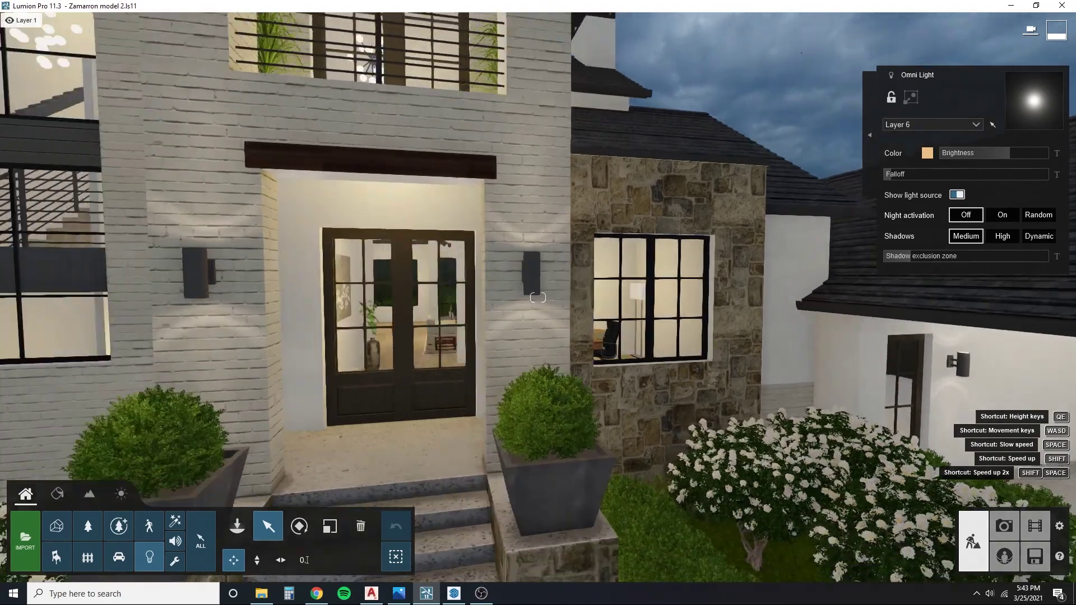
key("s")
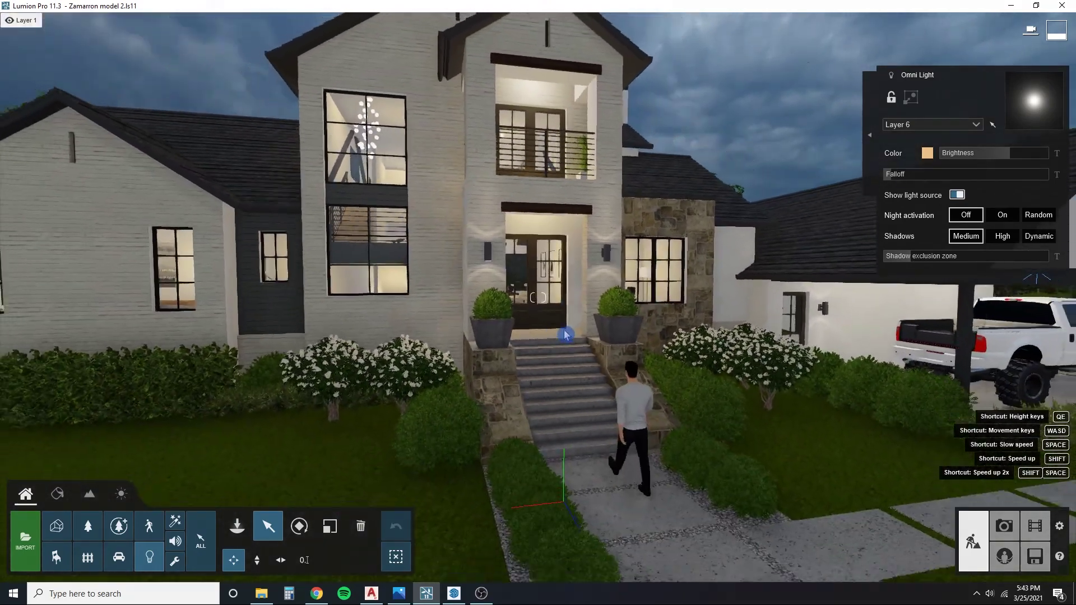
Step: Inspect the lighting of the furnished bedroom inside the gabled wing
key("d")
right_click_drag(600, 356, 558, 329)
key("a")
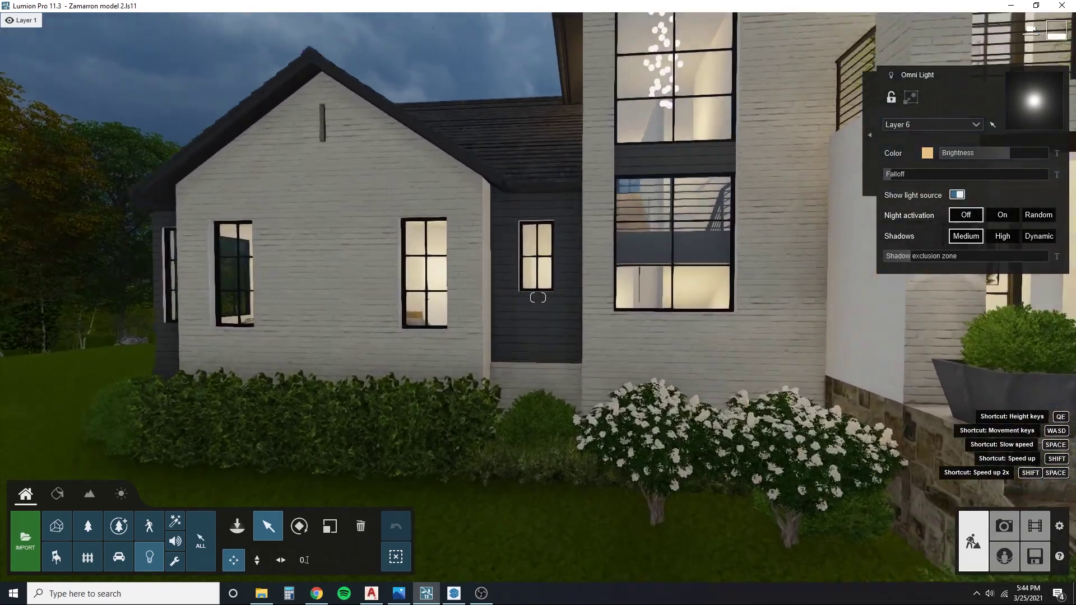
key("w")
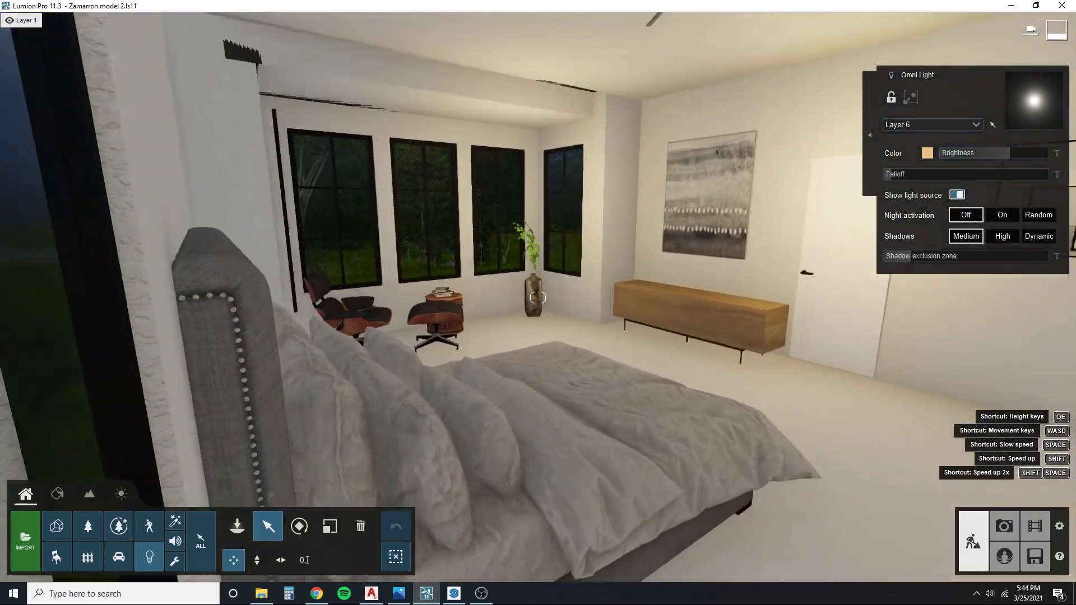
right_click_drag(538, 298, 641, 306)
key("s")
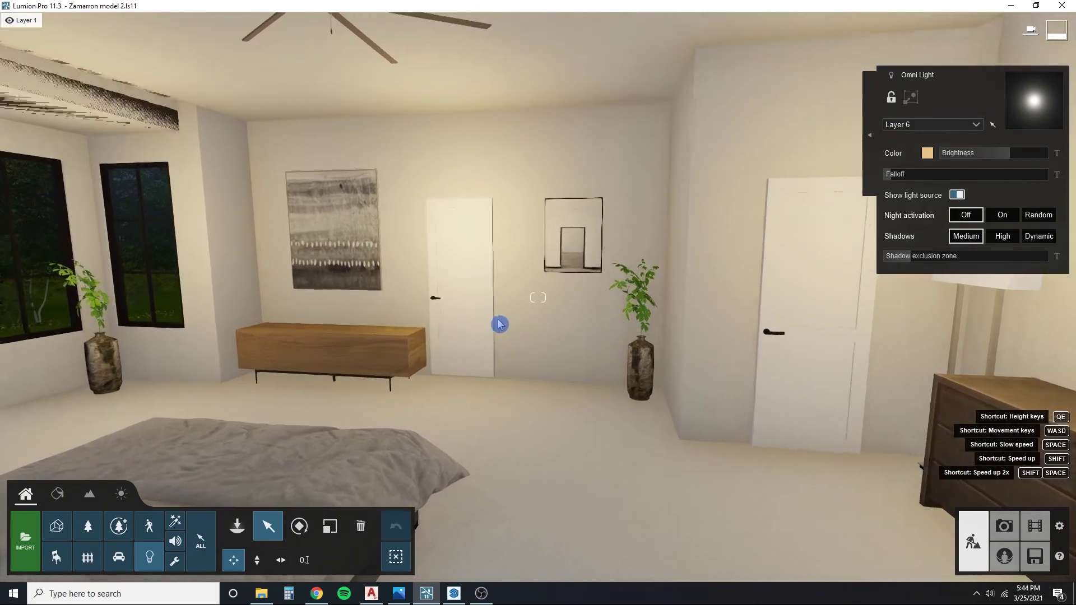
key("s")
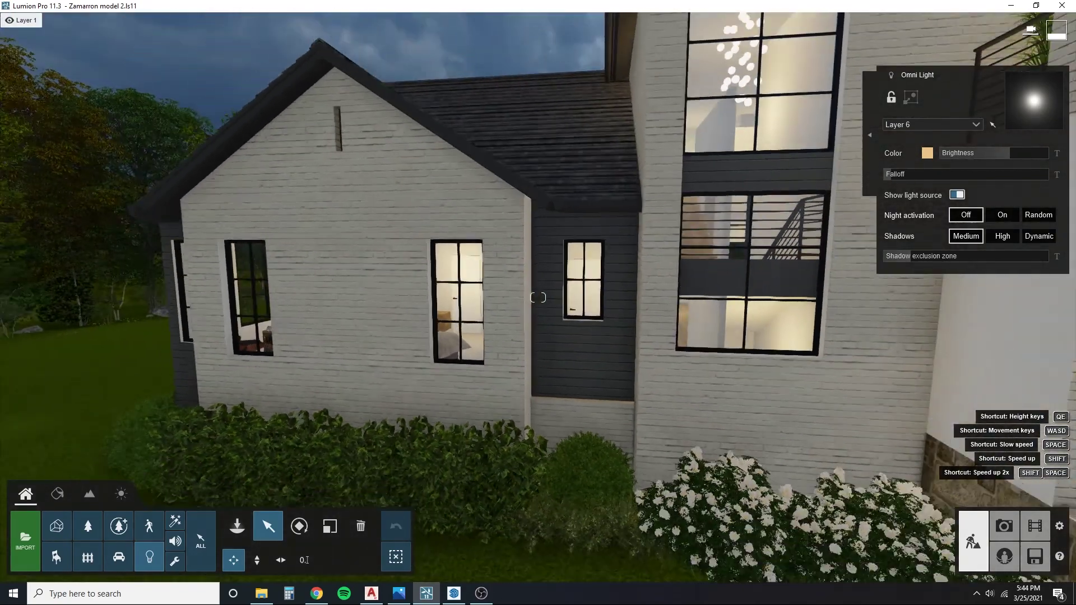
Step: Frame the whole house from the front and store the camera view in photo slot 8
key("s")
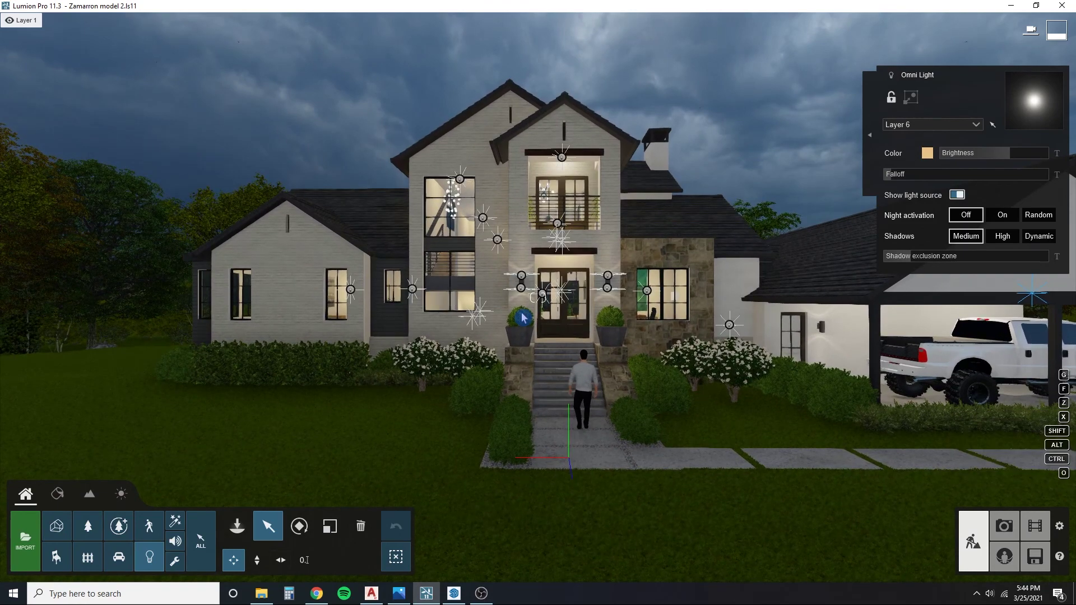
right_click_drag(893, 411, 933, 386)
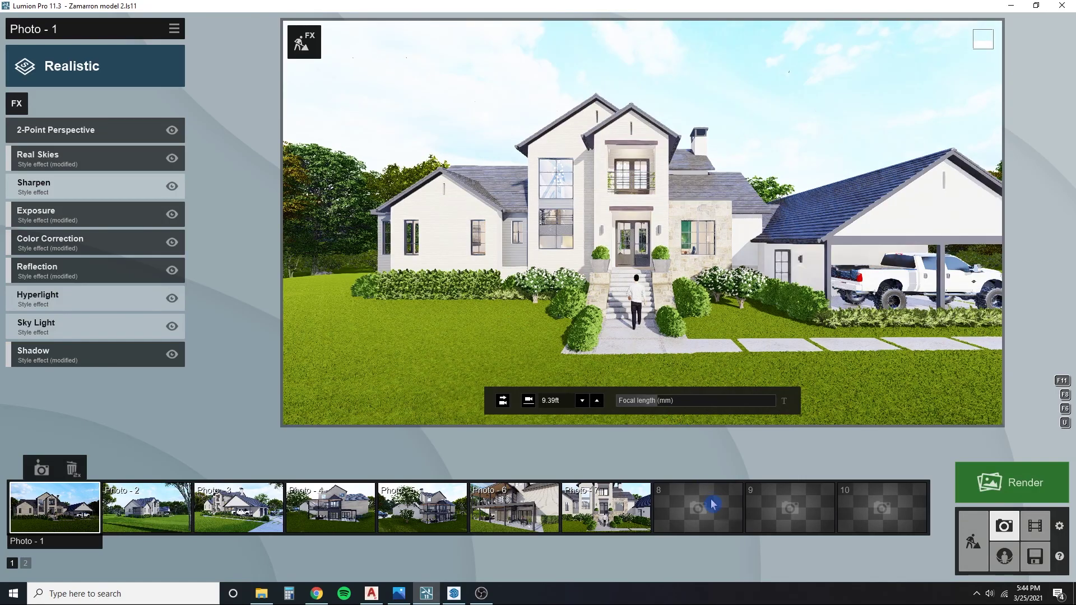
left_click(713, 505)
left_click(685, 470)
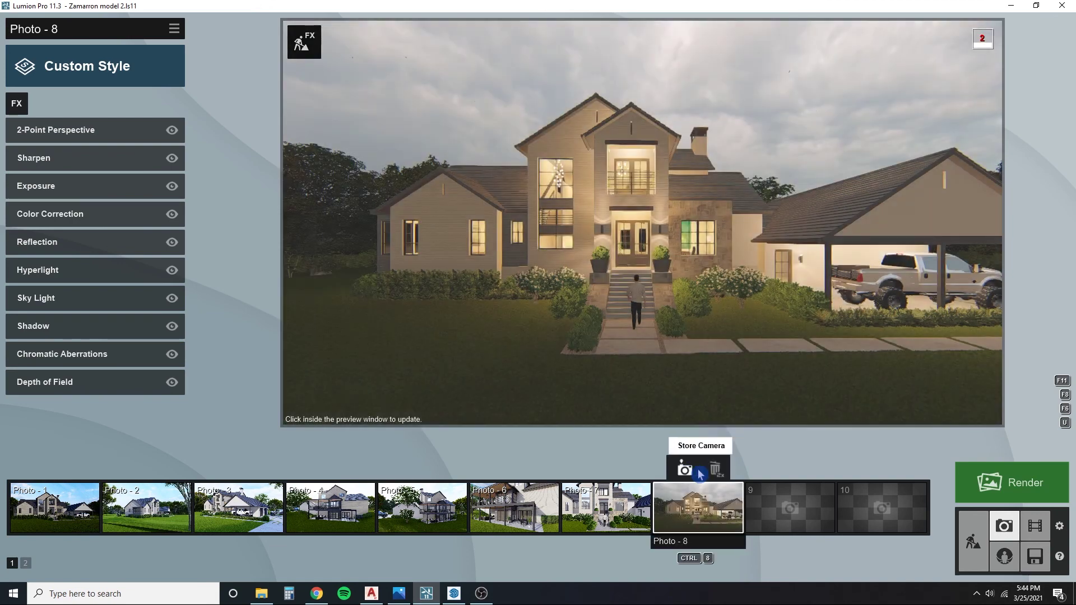
Step: Apply the Overcast style to Photo 8 and frame the whole house with the carport from the front
right_click_drag(684, 323, 675, 319)
key("d")
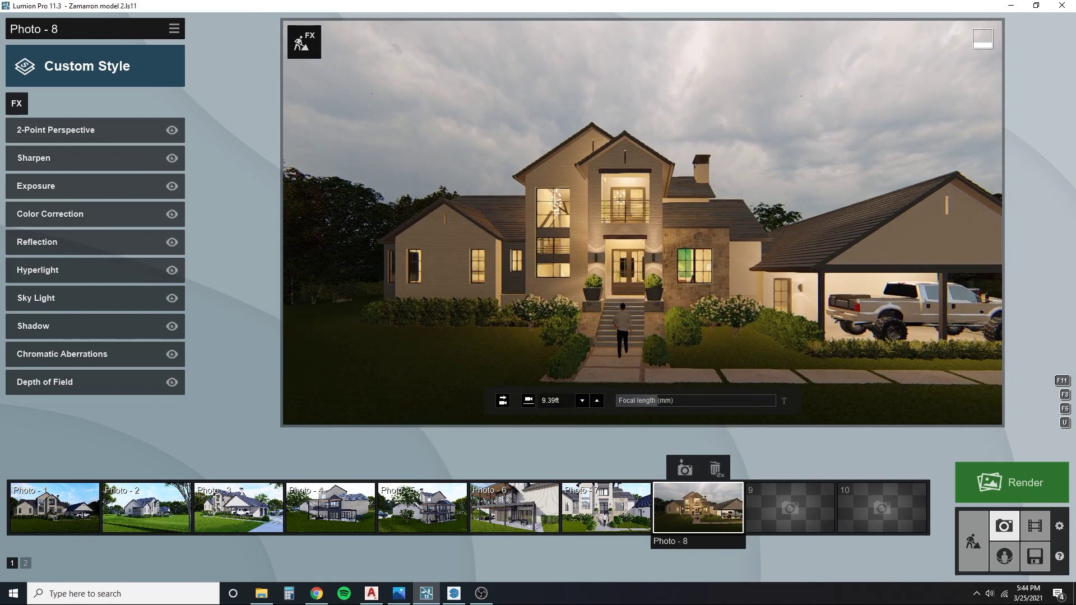
left_click(174, 30)
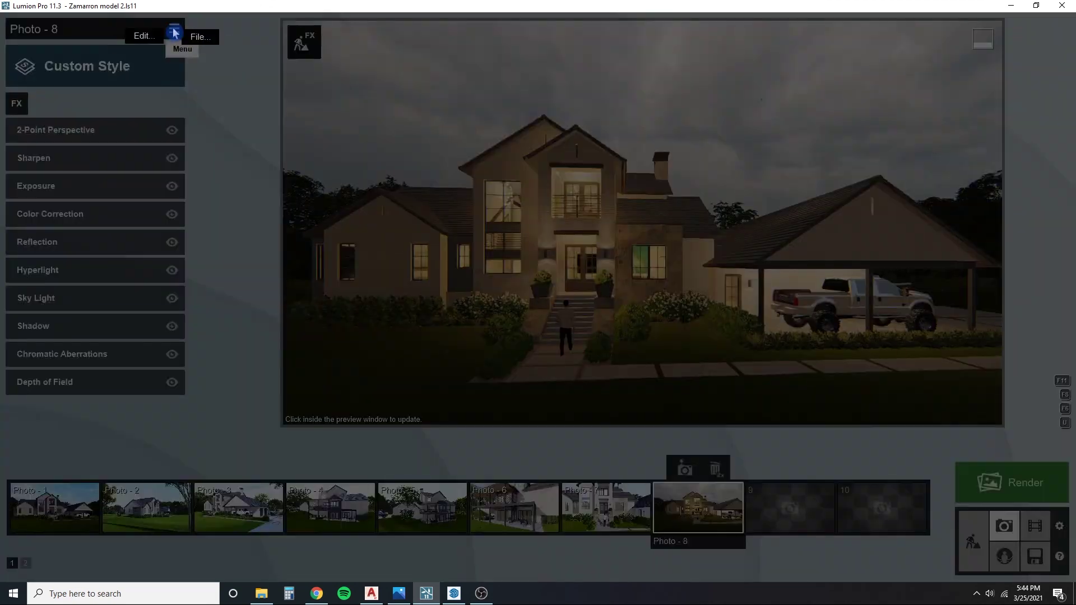
left_click(141, 37)
left_click(153, 75)
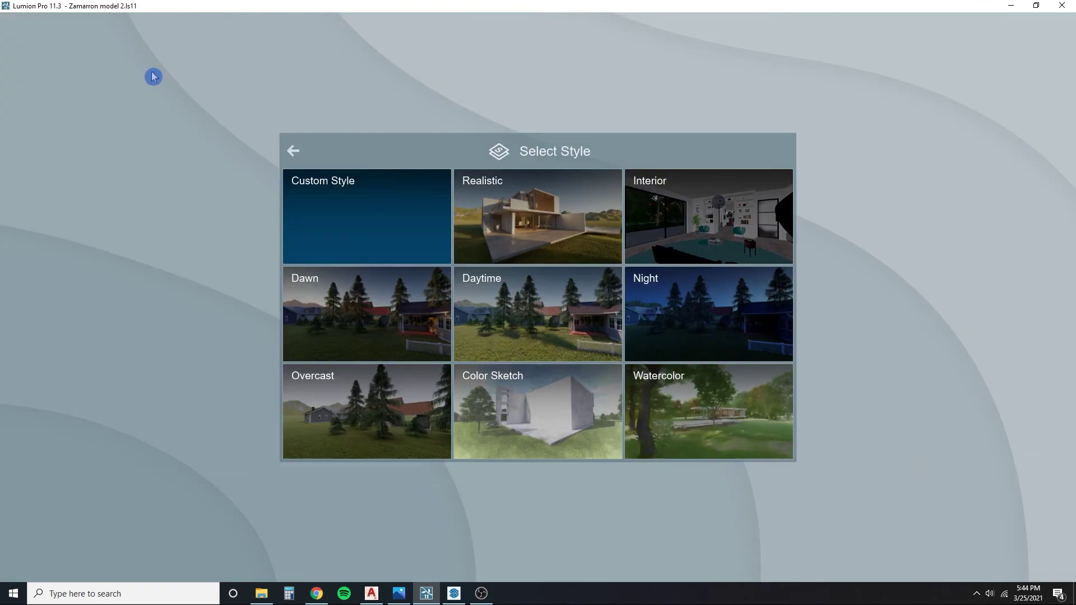
left_click(356, 404)
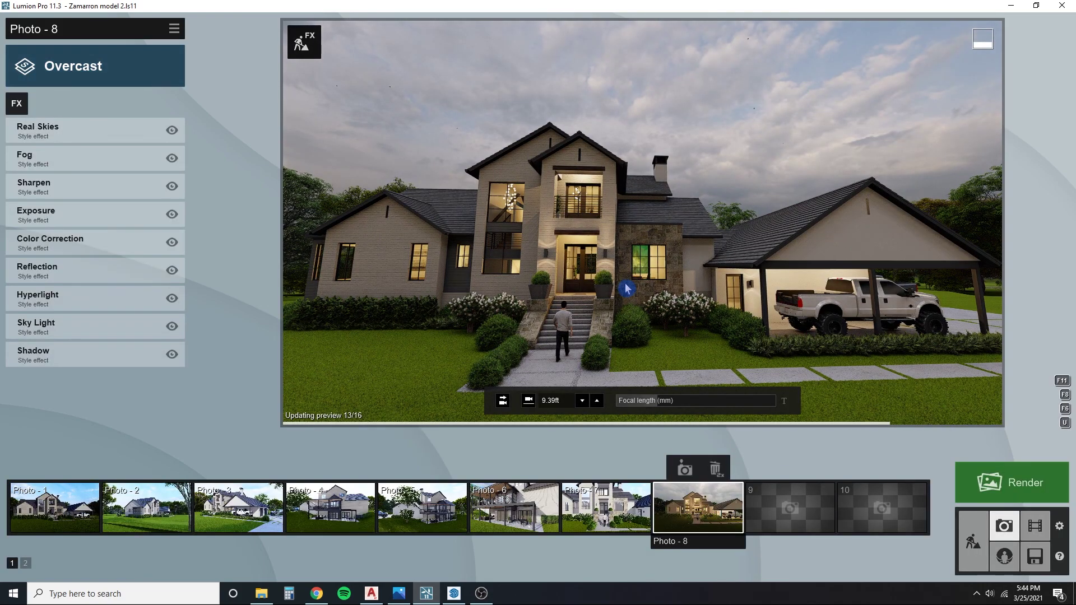
scroll(626, 289, "down", 3)
right_click_drag(623, 303, 622, 305)
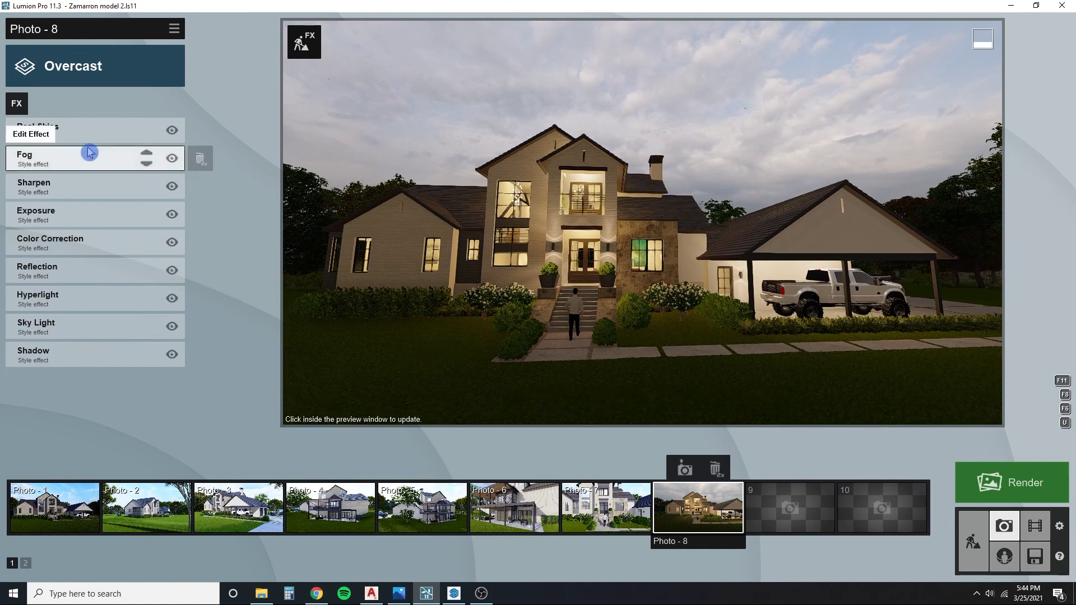
left_click(77, 75)
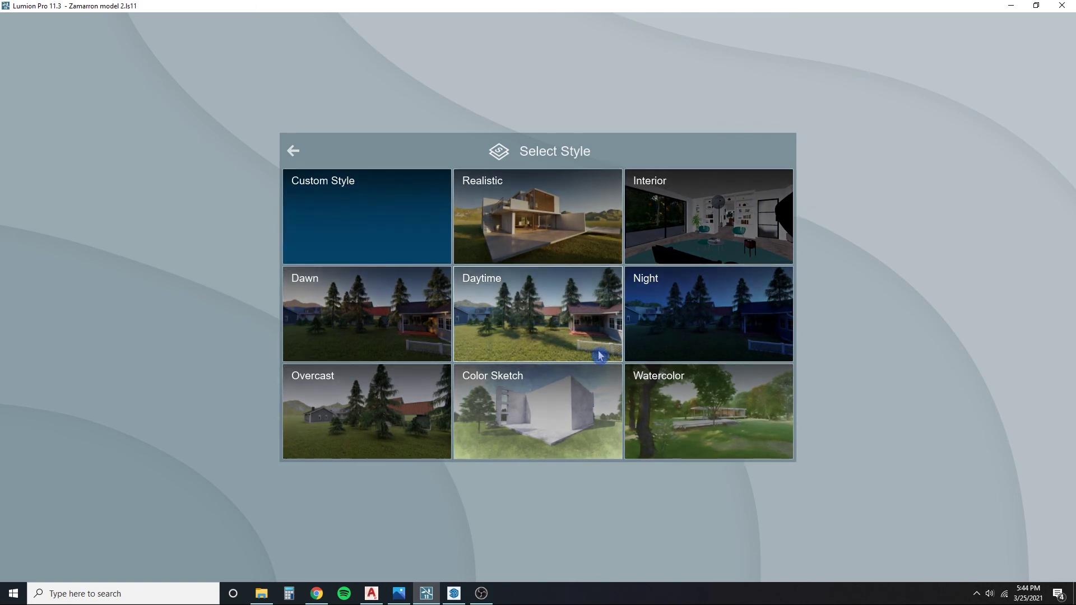
left_click(296, 156)
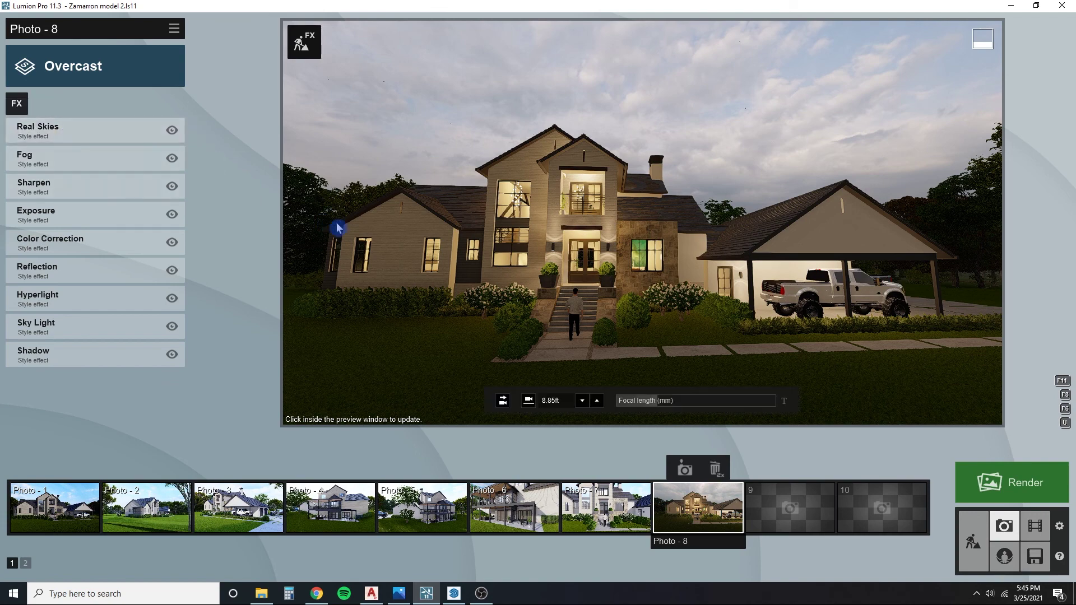
Step: Add the 2-Point Perspective camera effect to the photo, enable it and refresh the preview
left_click(16, 103)
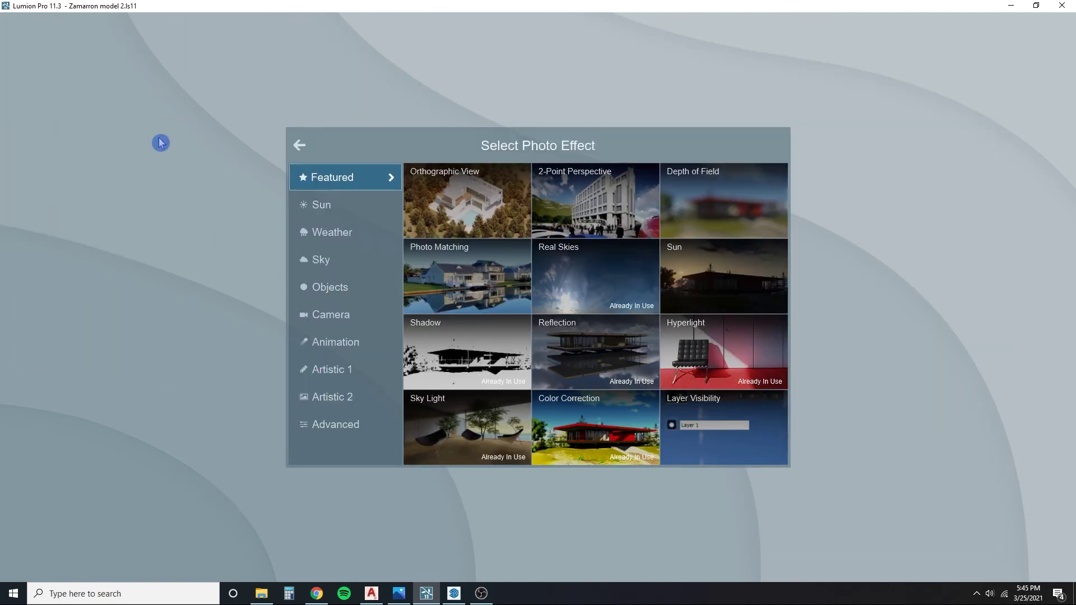
left_click(345, 319)
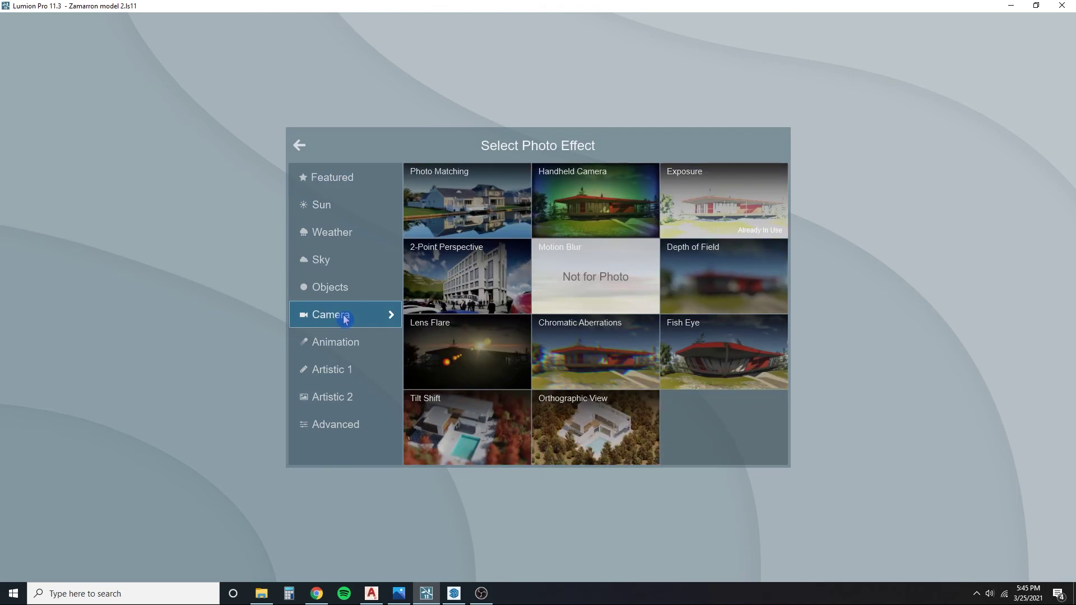
left_click(476, 280)
left_click(662, 300)
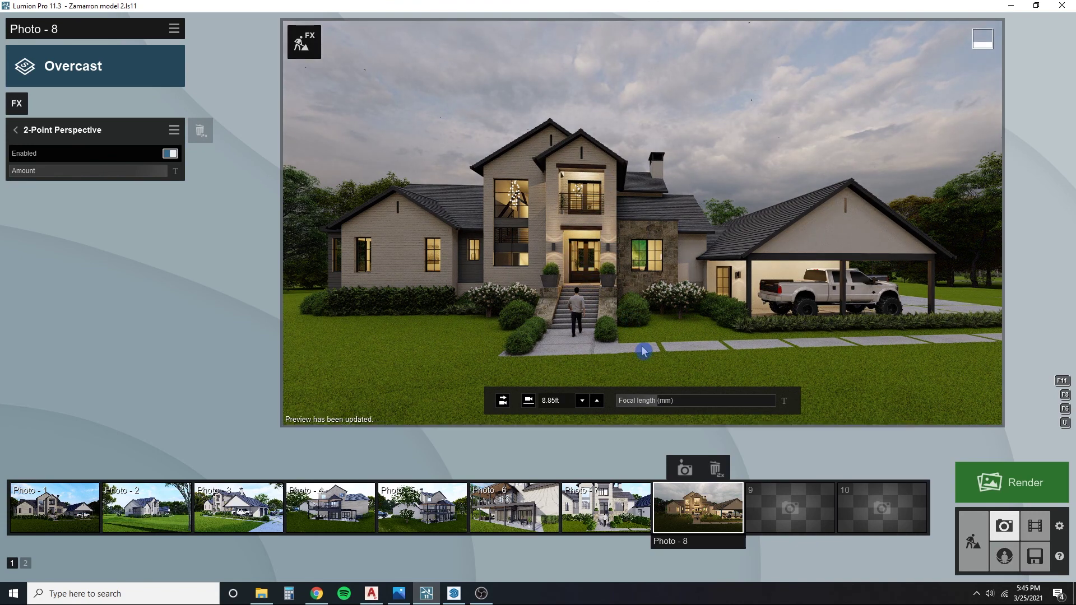
Step: Level the camera, adjust its height and distance from the house, and store the view in photo slot 8
left_click(502, 402)
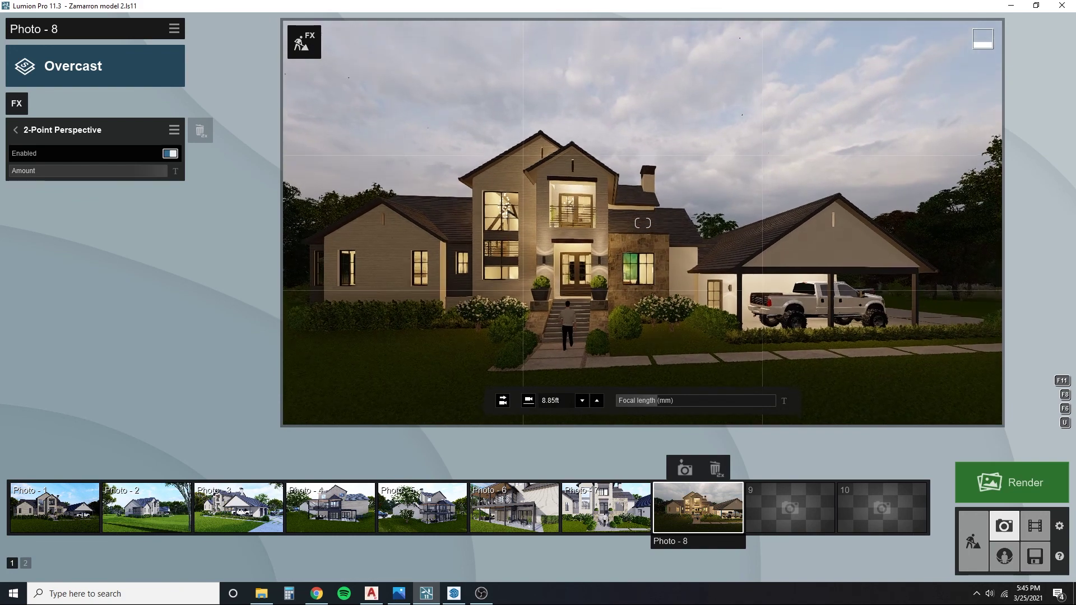
key("e")
key("w")
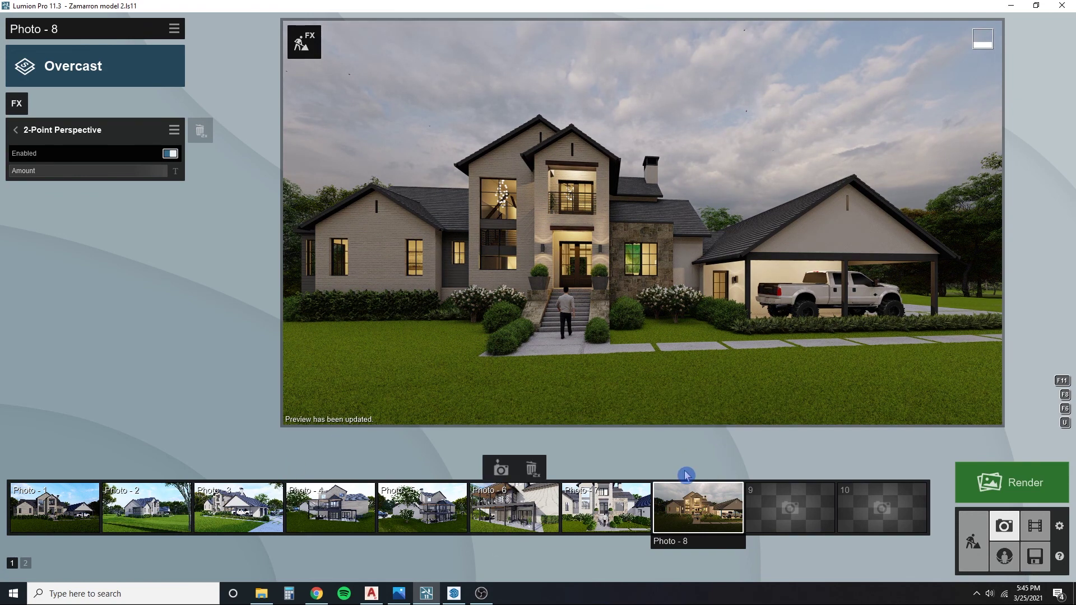
left_click(685, 470)
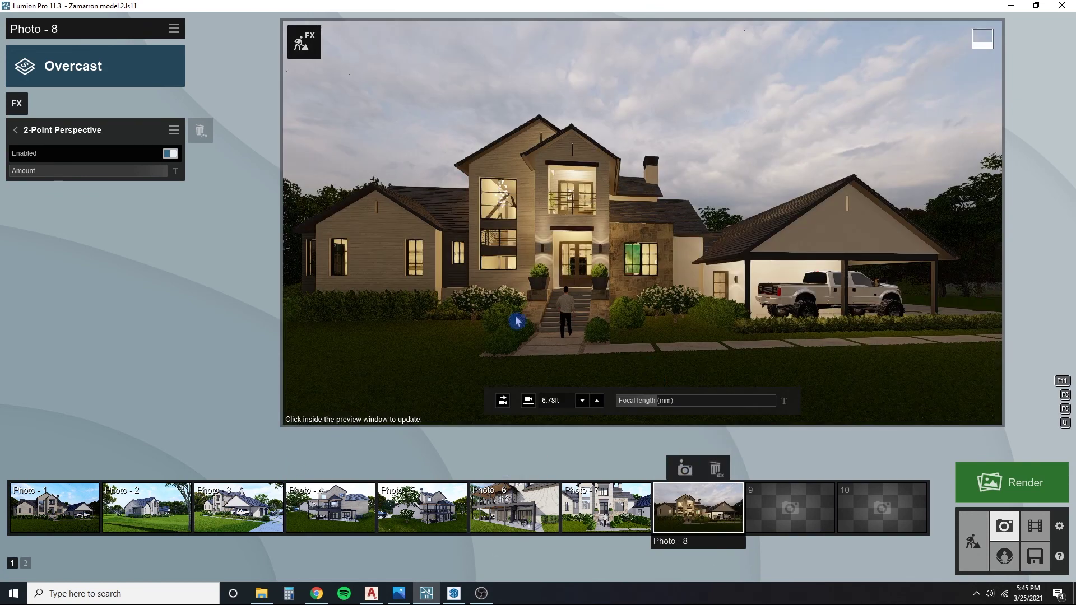
right_click_drag(515, 317, 512, 314)
key("s")
key("q")
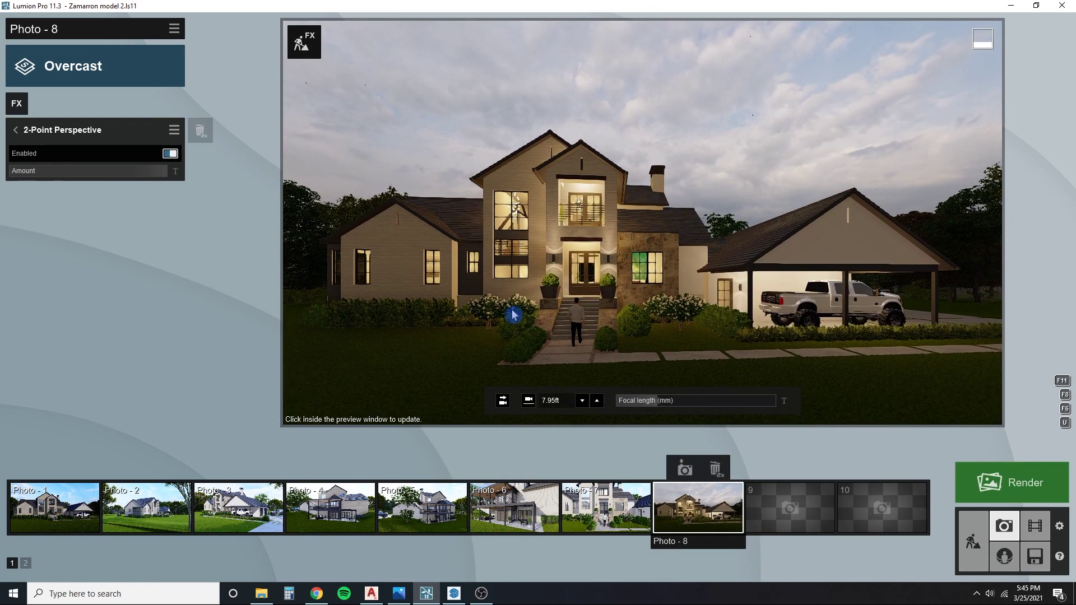
Step: Try a bright blue sky with scattered clouds from the Cloudy category of the Real Skies effect
left_click(17, 131)
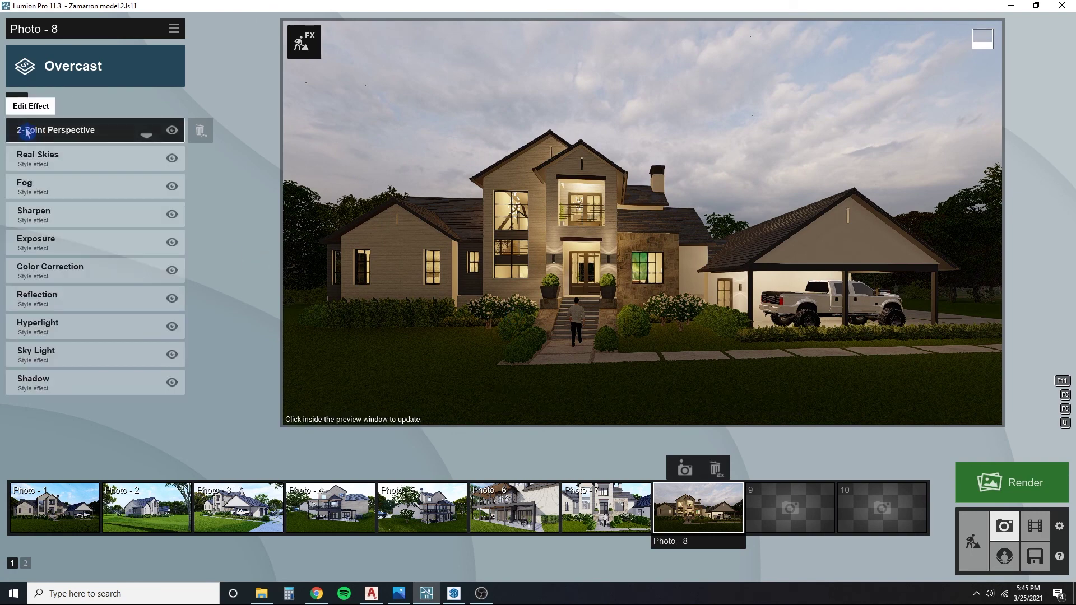
left_click(67, 162)
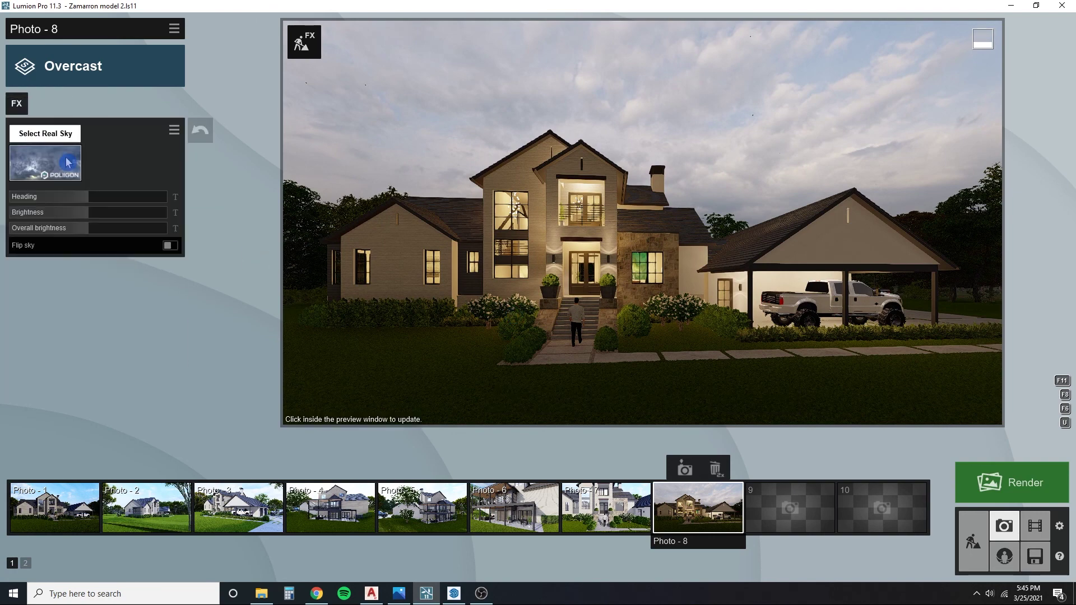
left_click(59, 164)
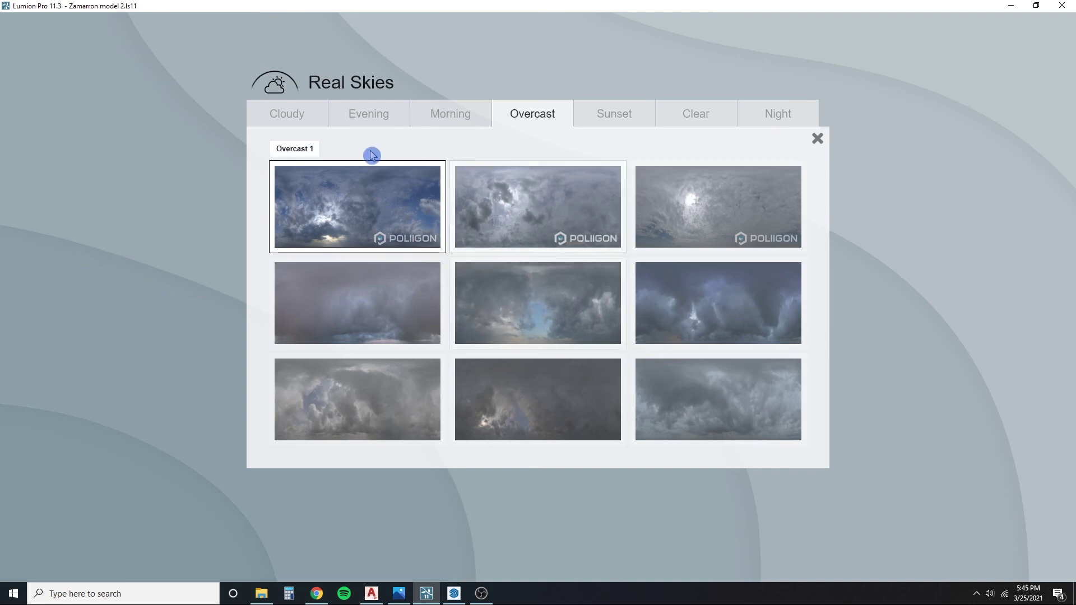
left_click(289, 114)
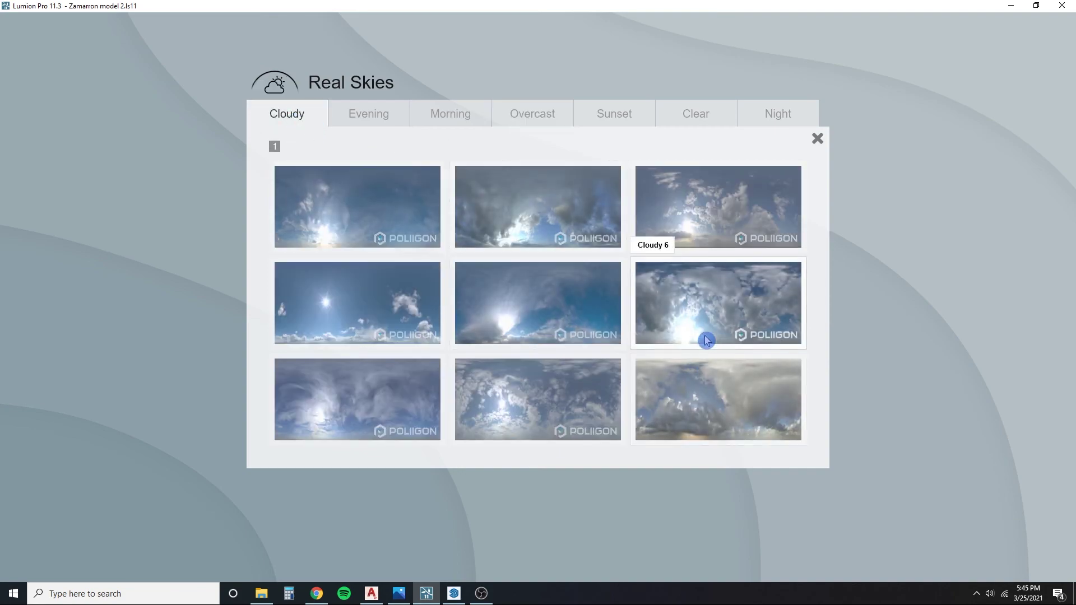
left_click(526, 400)
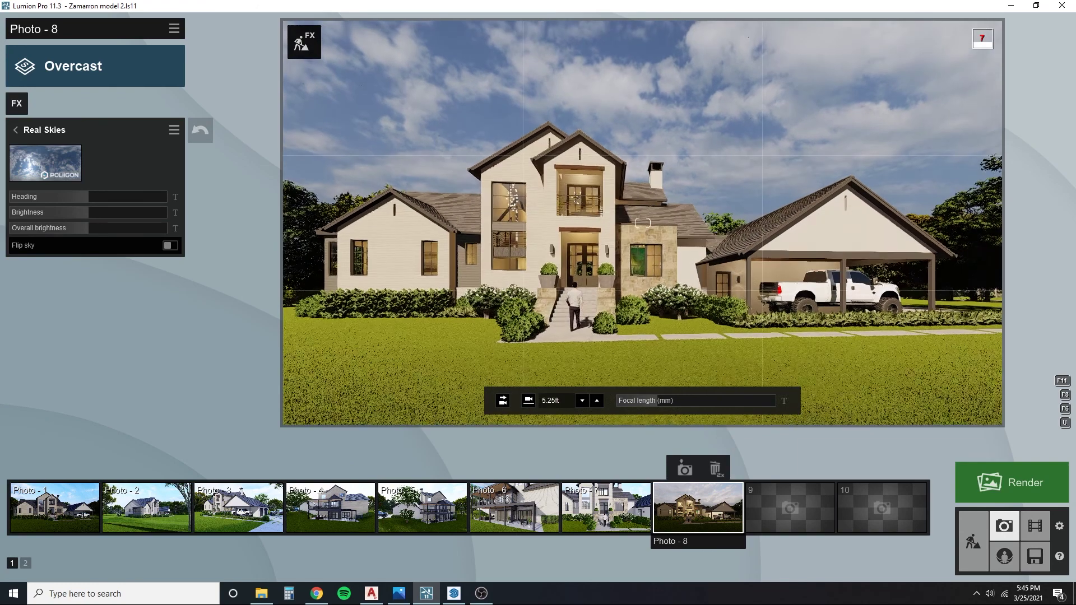
Step: Replace the real sky with a darker grey-clouded one, raise its brightness and set its overall brightness to 1.8
left_click(45, 163)
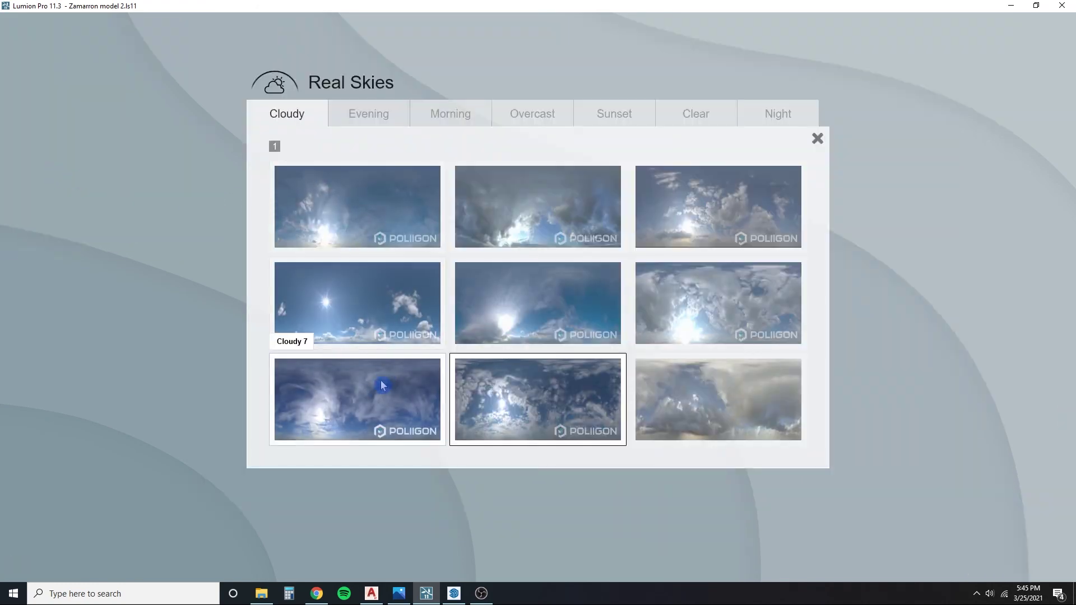
left_click(677, 281)
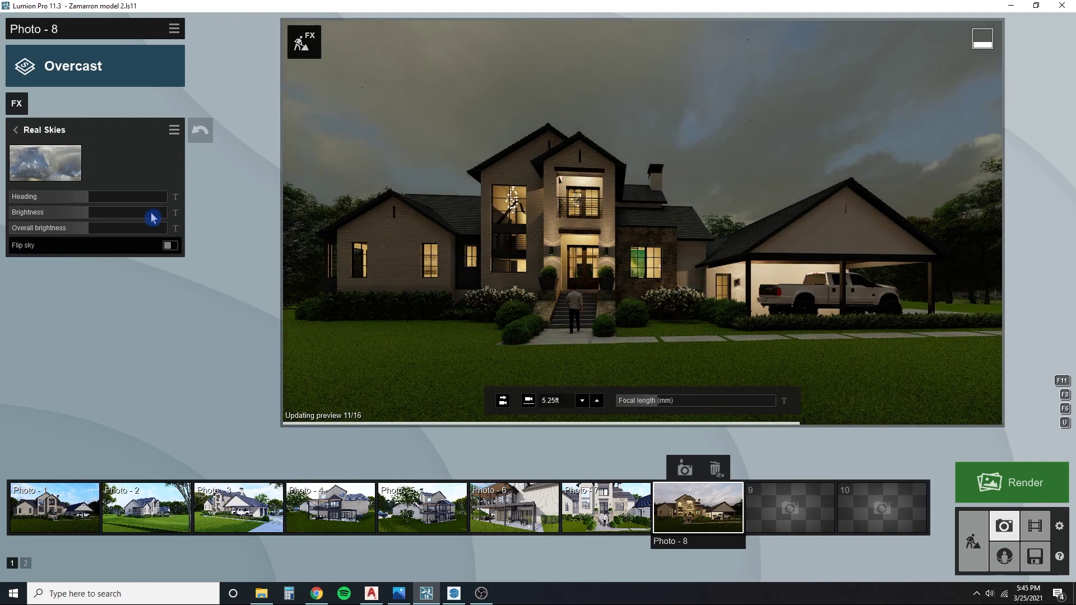
left_click(153, 217)
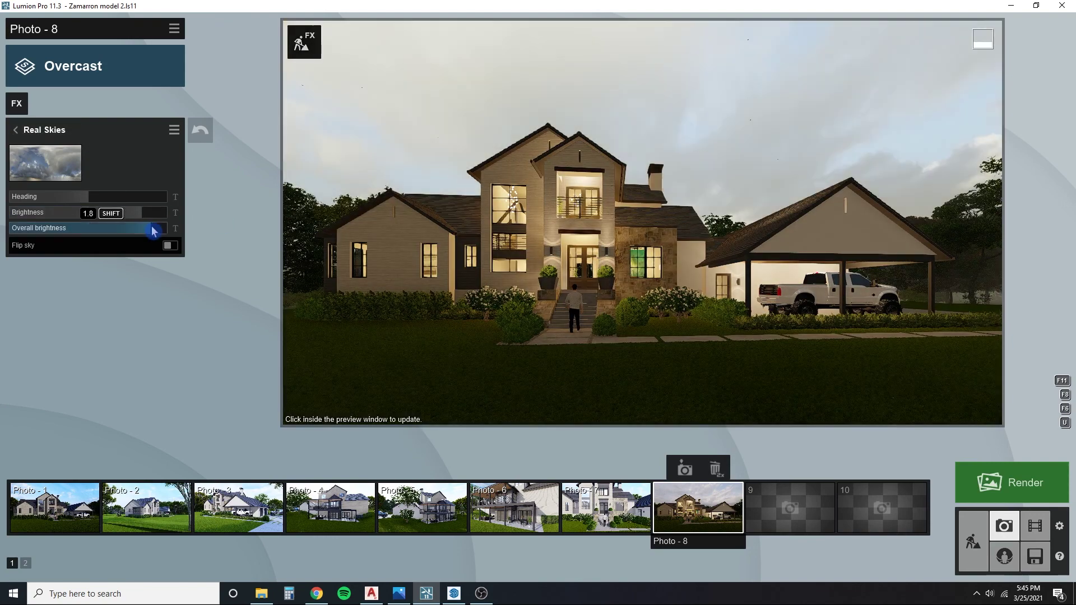
left_click(583, 225)
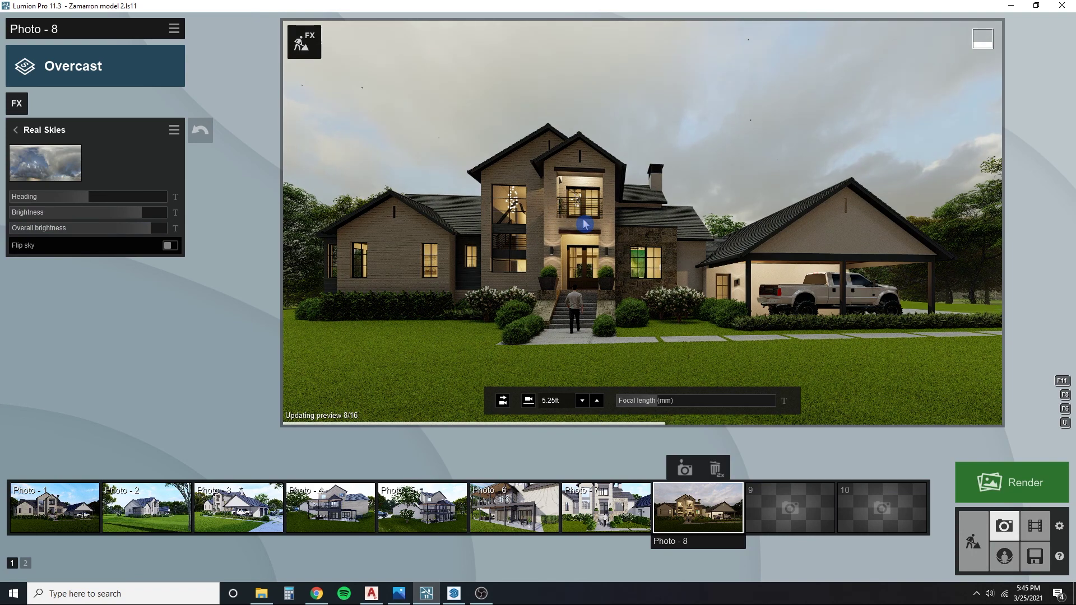
scroll(583, 224, "up", 2)
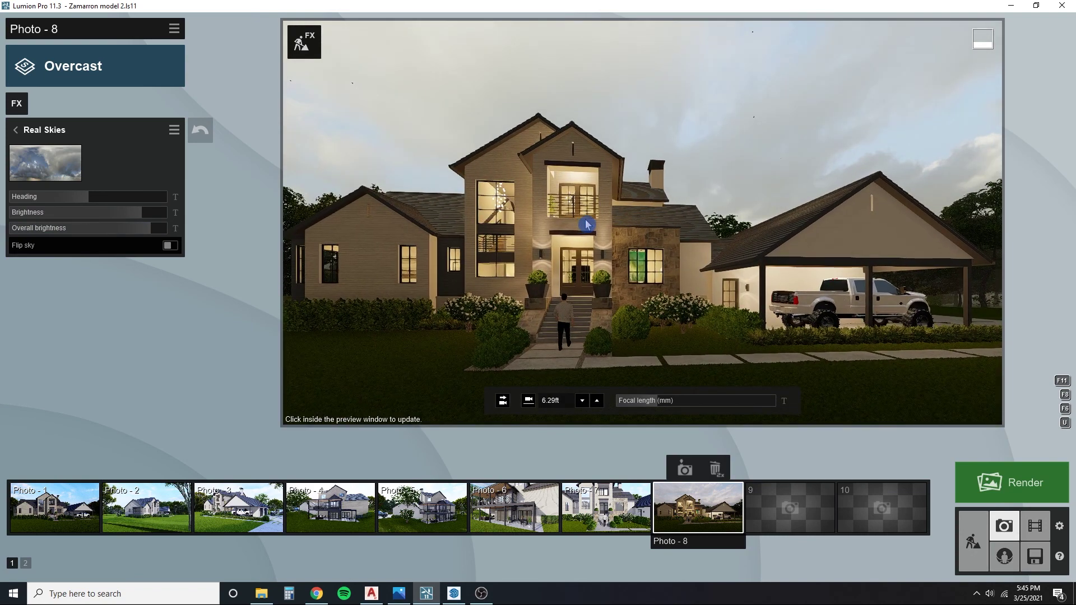
scroll(585, 224, "down", 1)
Step: Raise the brightness in the Shadow effect to lighten the facade, and lift the camera to about 6.85 ft
left_click(21, 132)
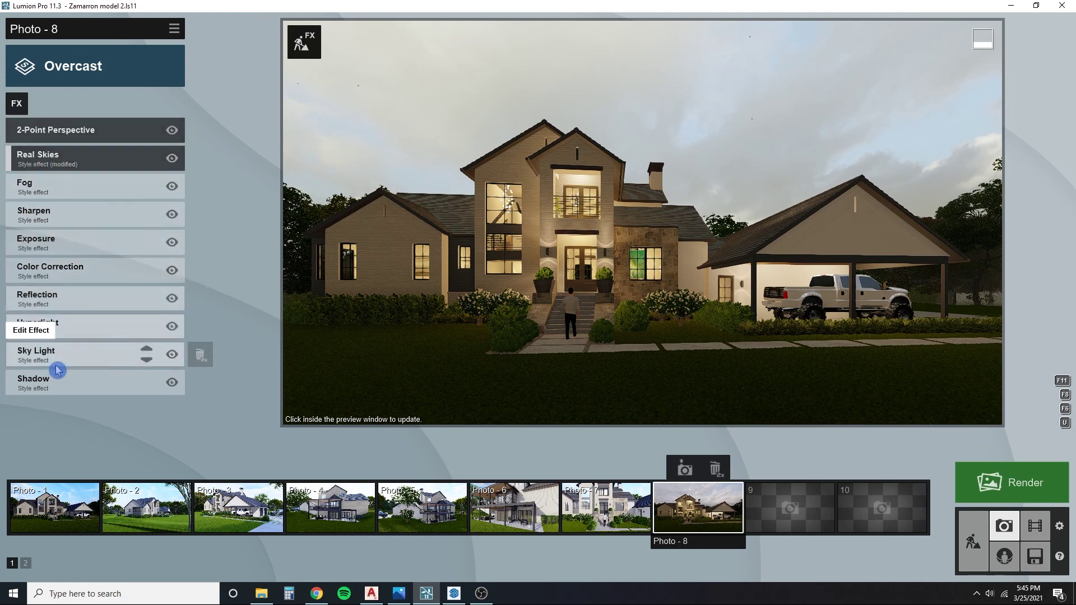
left_click(60, 382)
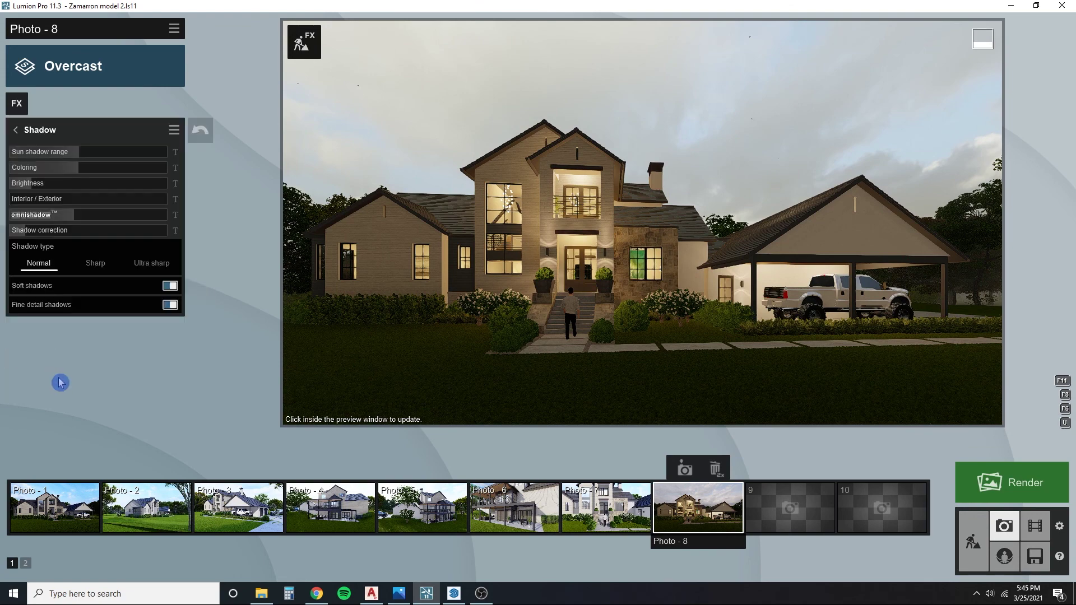
left_click(69, 184)
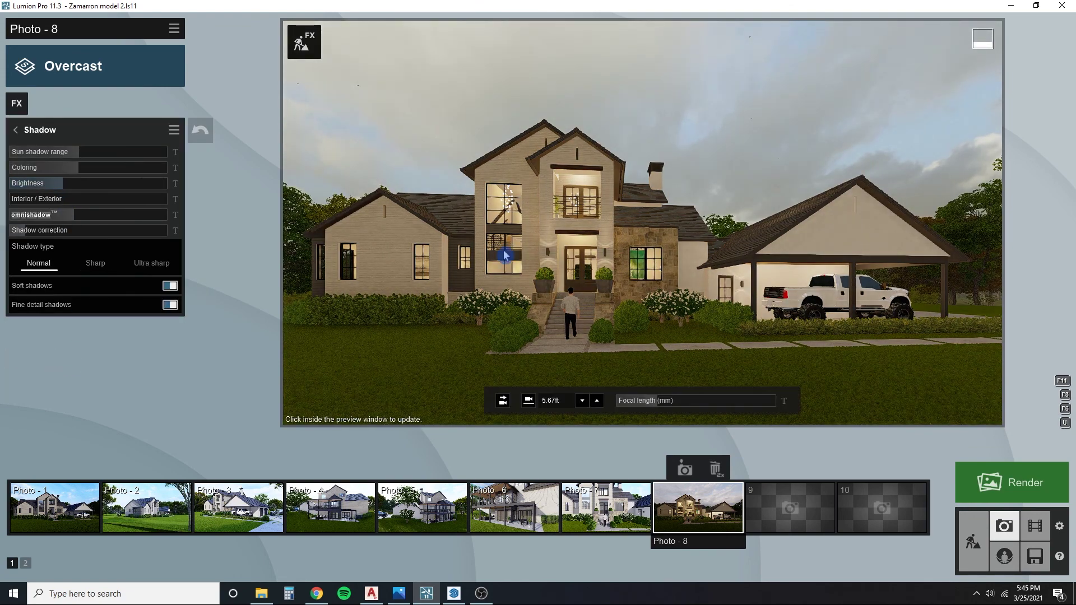
key("q")
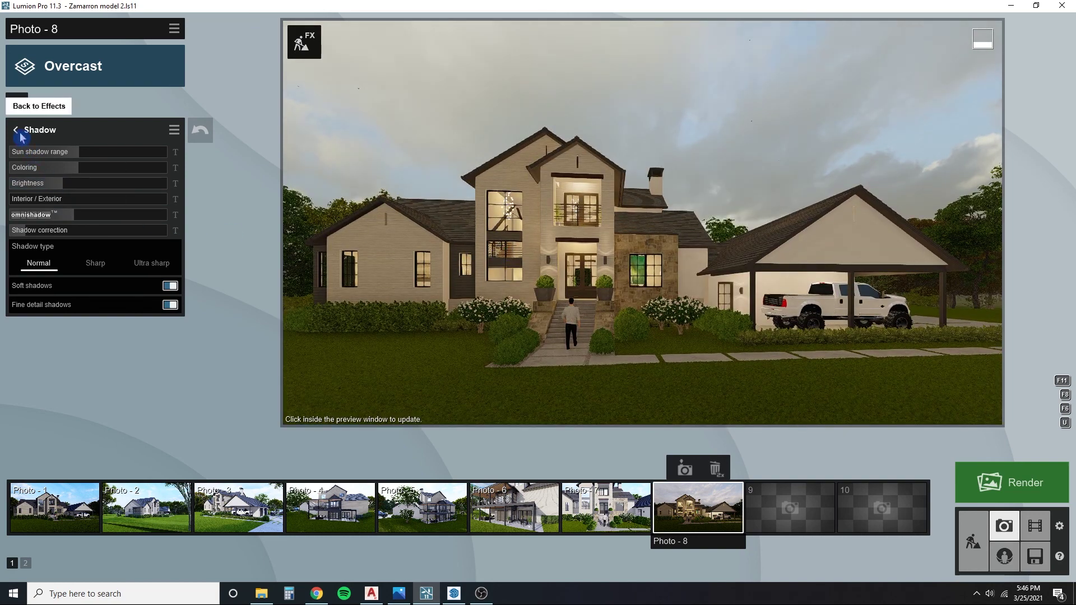
Step: Lower the Real Skies heading to rotate the sky so blue patches sit behind the house
left_click(19, 134)
left_click(39, 154)
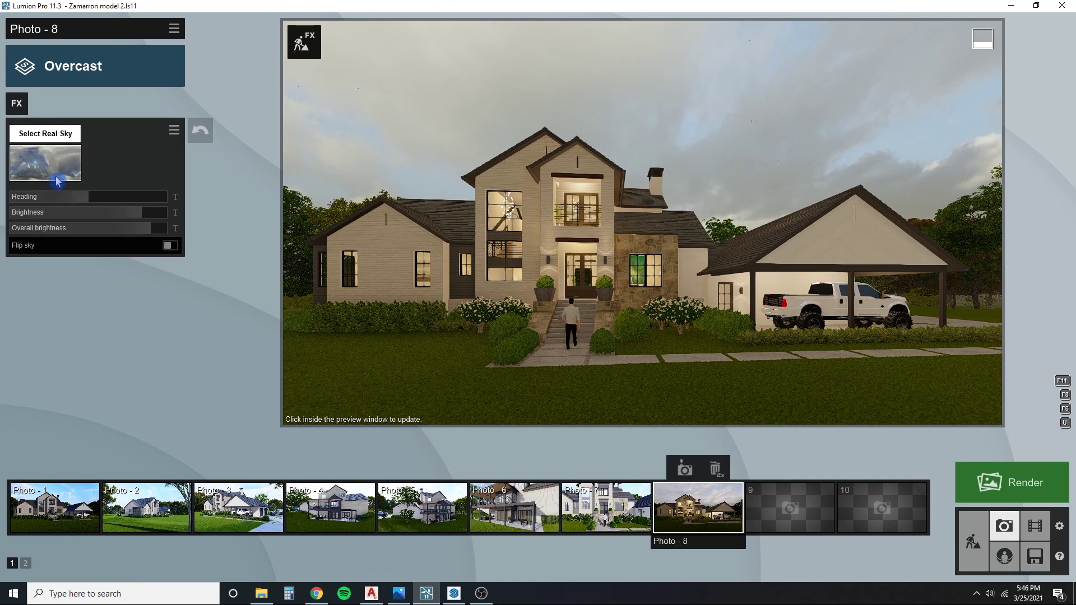
left_click_drag(89, 197, 50, 204)
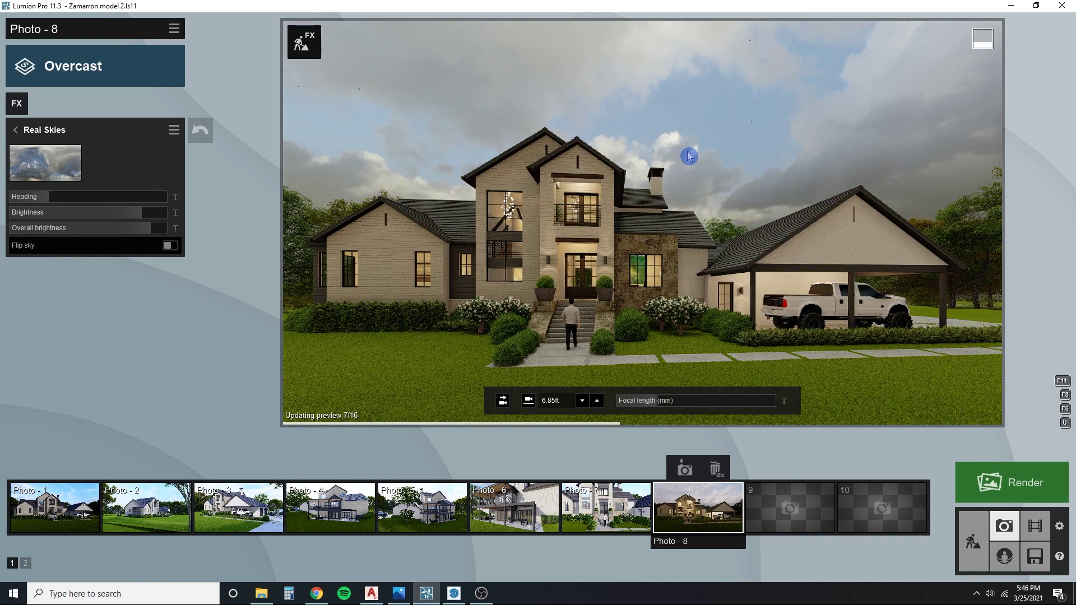
Step: Set the Color Correction temperature to 0.1 for a cooler image
left_click(16, 130)
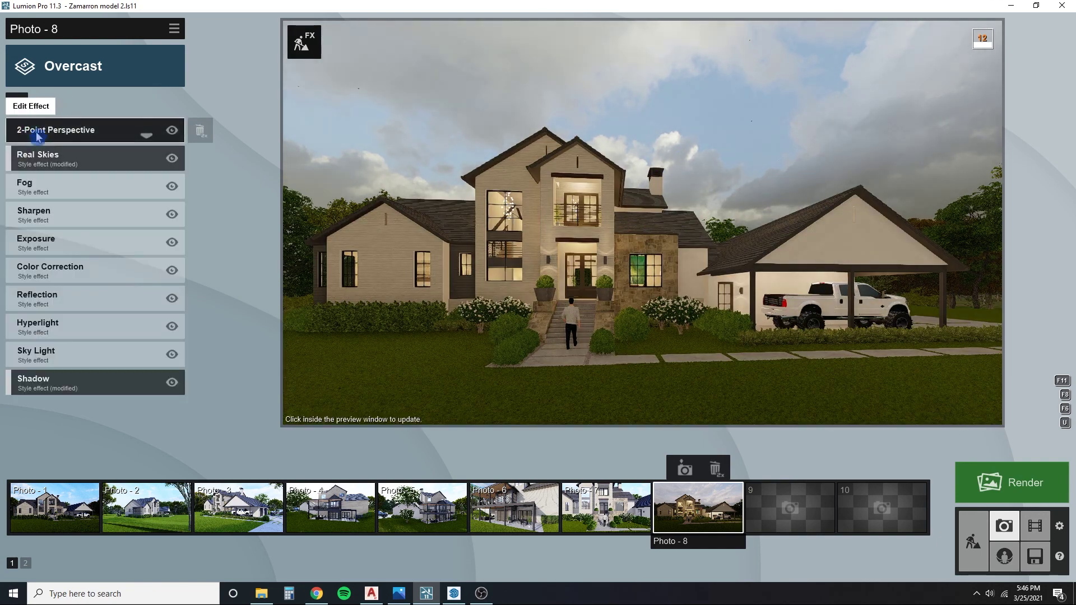
left_click(53, 269)
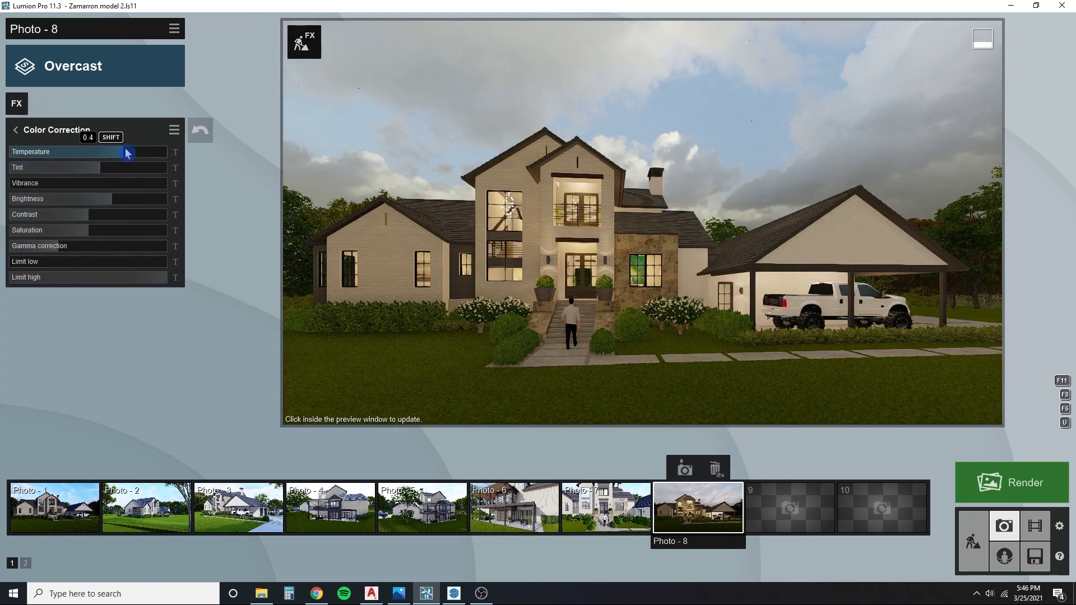
mouse_move(120, 157)
left_mouse_down()
mouse_move(46, 151)
mouse_move(127, 152)
mouse_move(102, 163)
left_mouse_up()
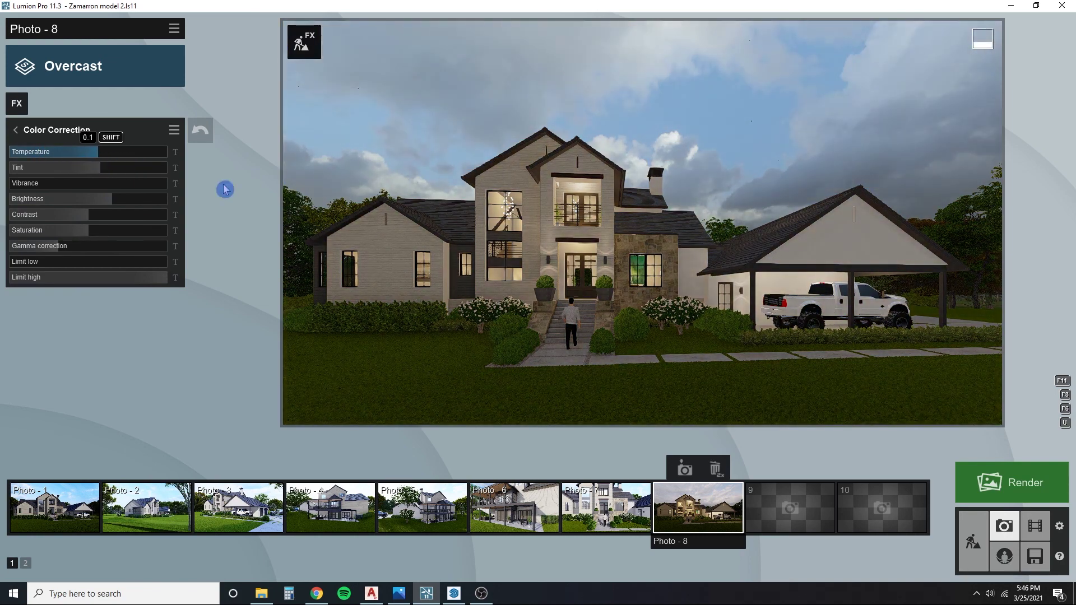
Step: Set the Exposure effect to 0.6 and refresh the photo preview
left_click(16, 132)
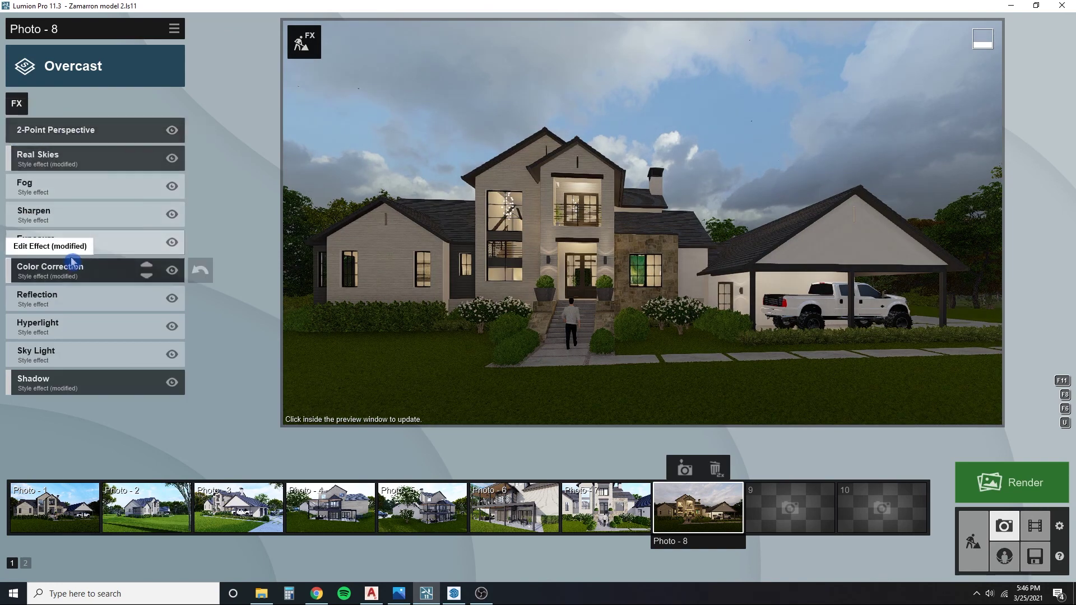
left_click(65, 244)
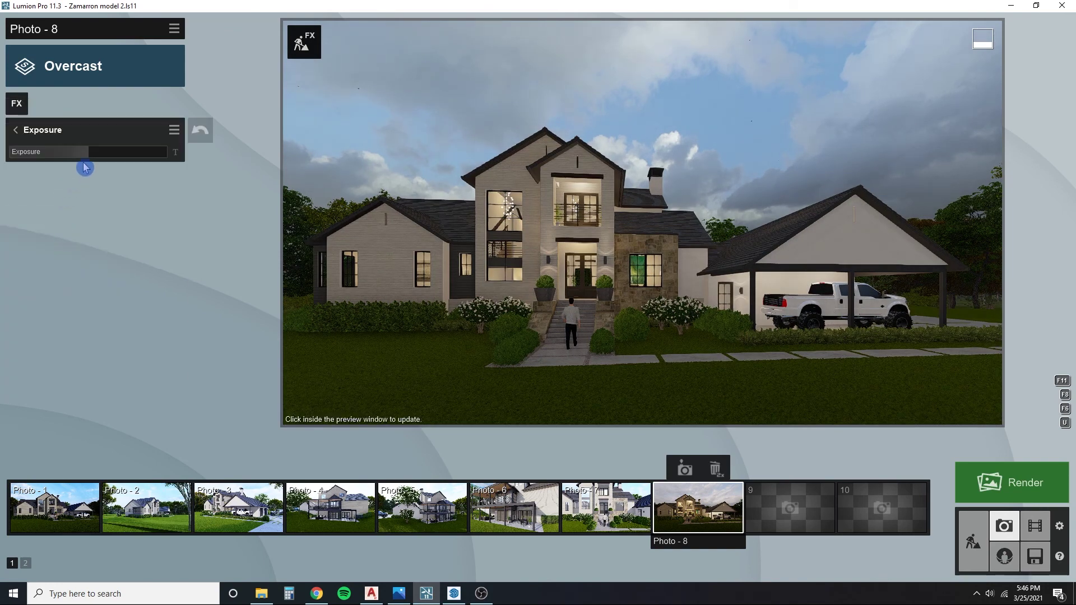
left_click_drag(92, 156, 112, 157)
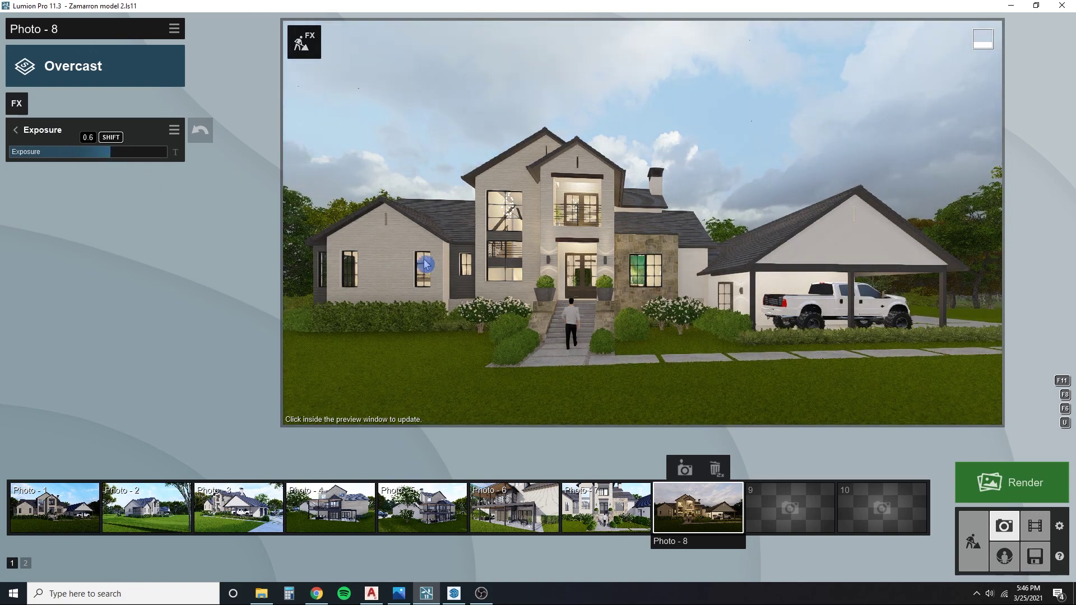
left_click(426, 265)
Step: Reposition the camera farther back from the front facade at a height of about 5.82 ft
right_click_drag(433, 274, 432, 264)
key("e")
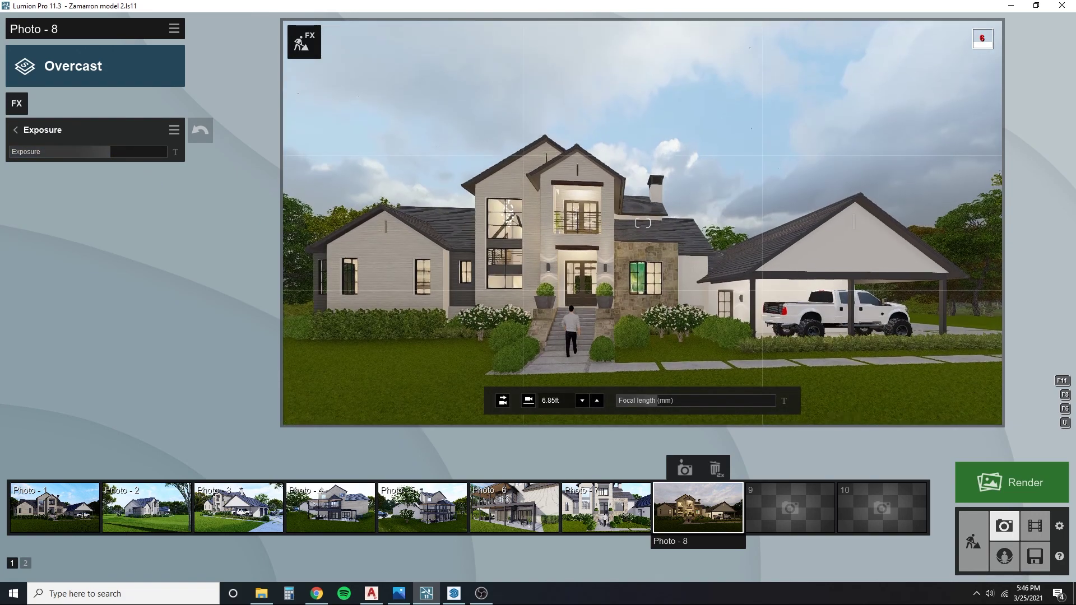
key("q")
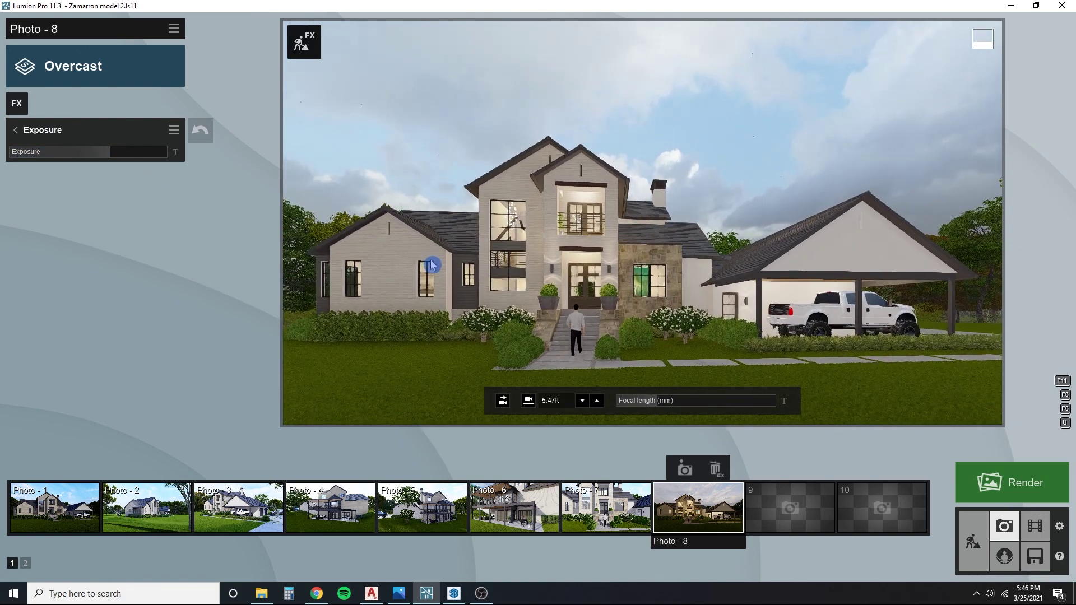
key("a")
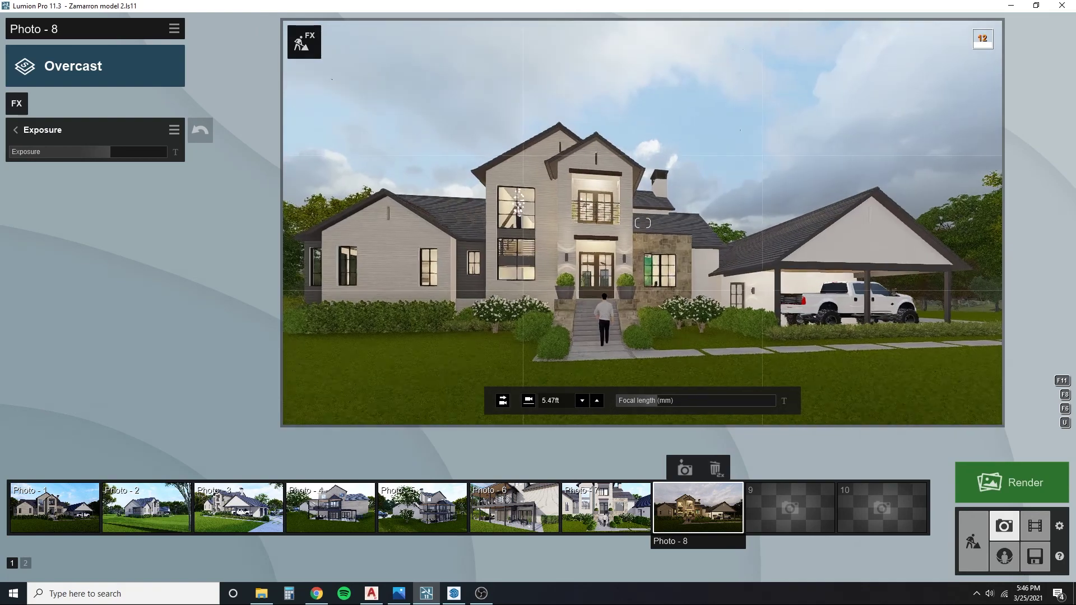
key("q")
right_click_drag(619, 338, 626, 343)
key("s")
key("d")
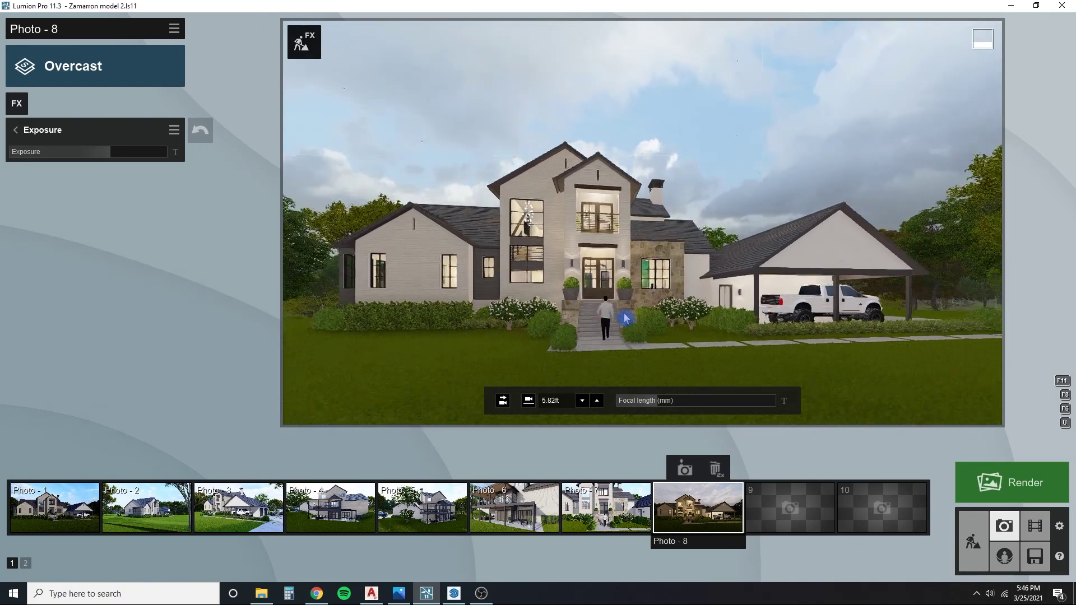
Step: Set the focal length to 22.8 mm, raise the camera to about 6.40 ft and refresh the preview
left_click_drag(679, 404, 674, 405)
key("e")
key("s")
key("e")
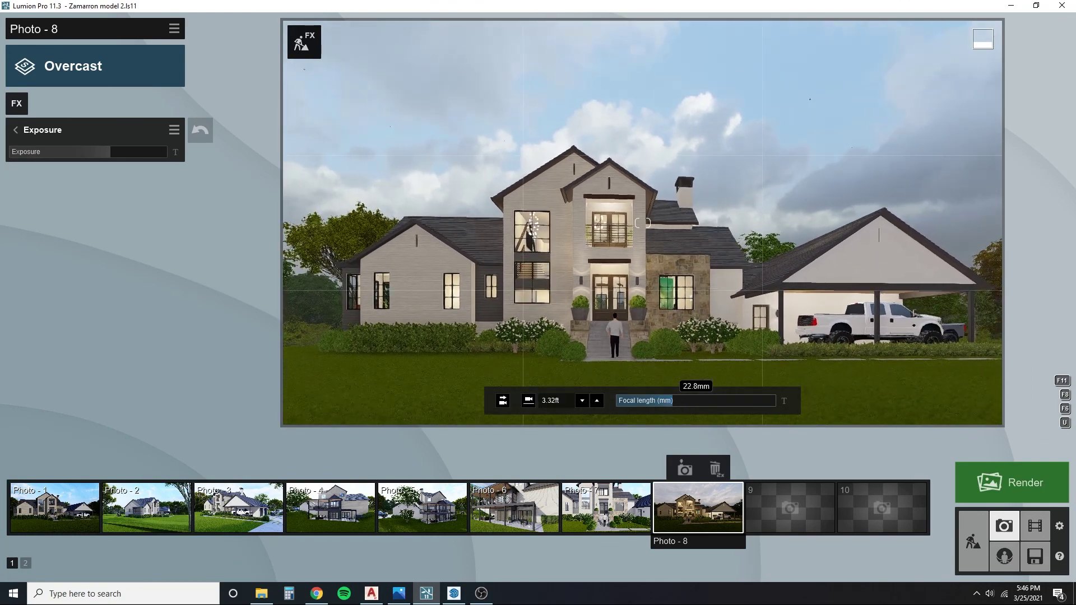
key("e")
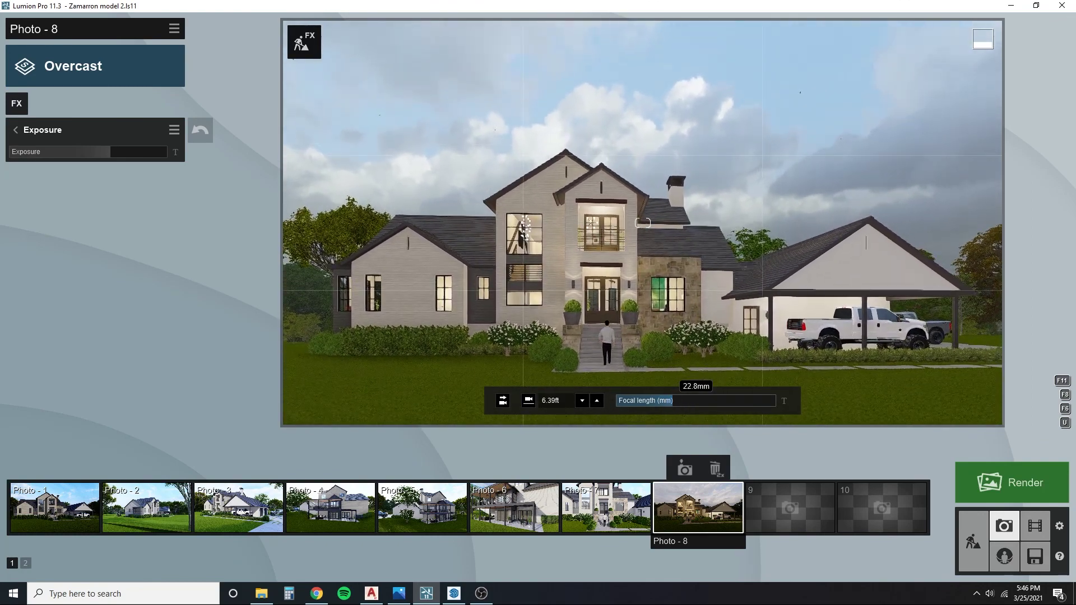
left_click(454, 304)
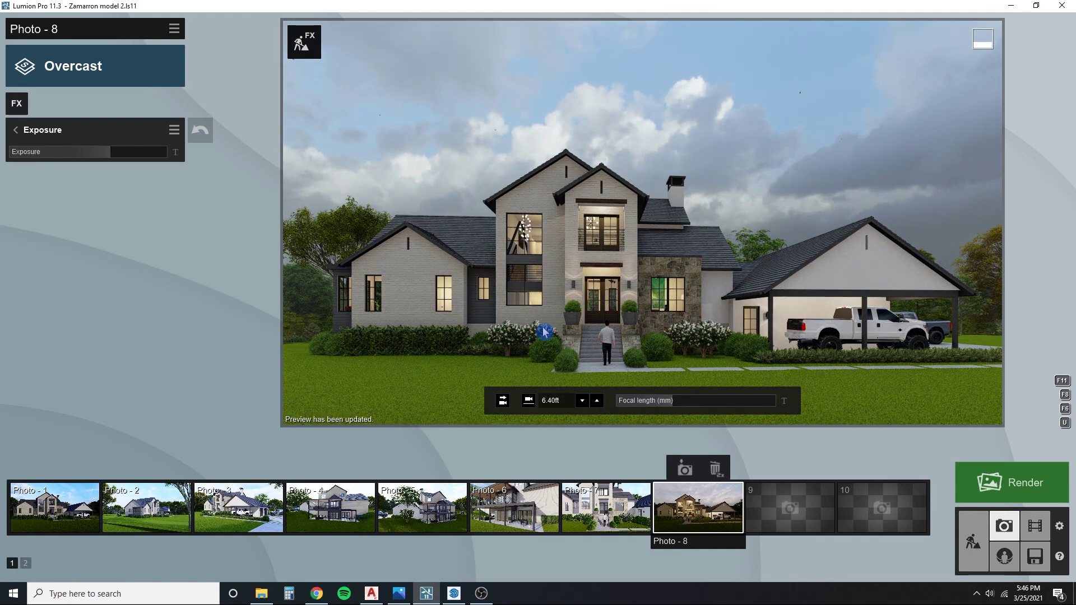
Step: Move closer to the house, shorten the focal length slightly, lower the camera to about 6.27 ft and store the view in Photo 8
key("w")
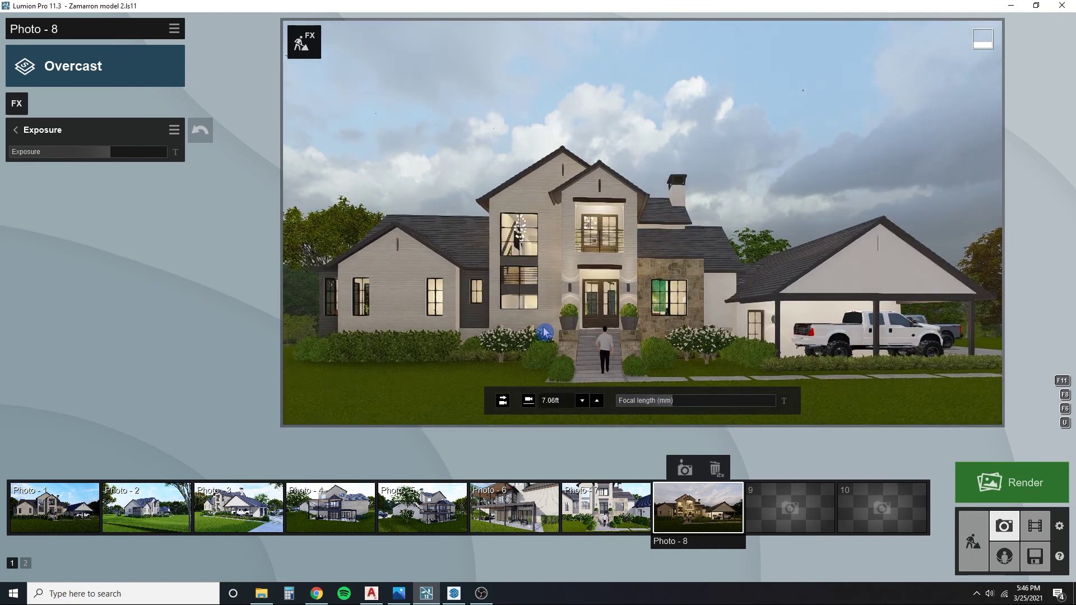
key("w")
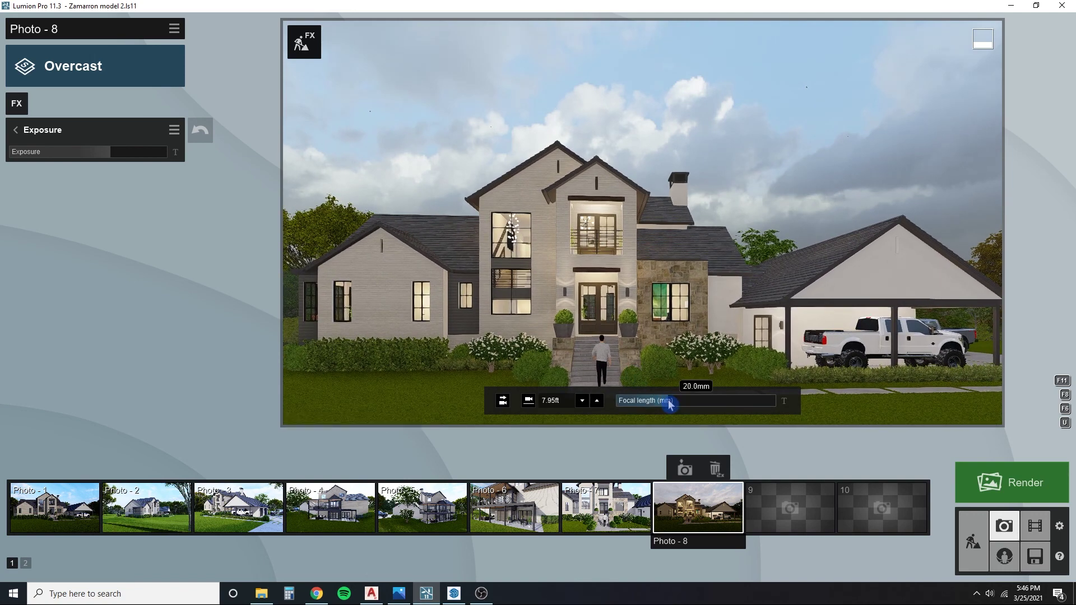
left_click_drag(670, 402, 668, 401)
left_click(673, 367)
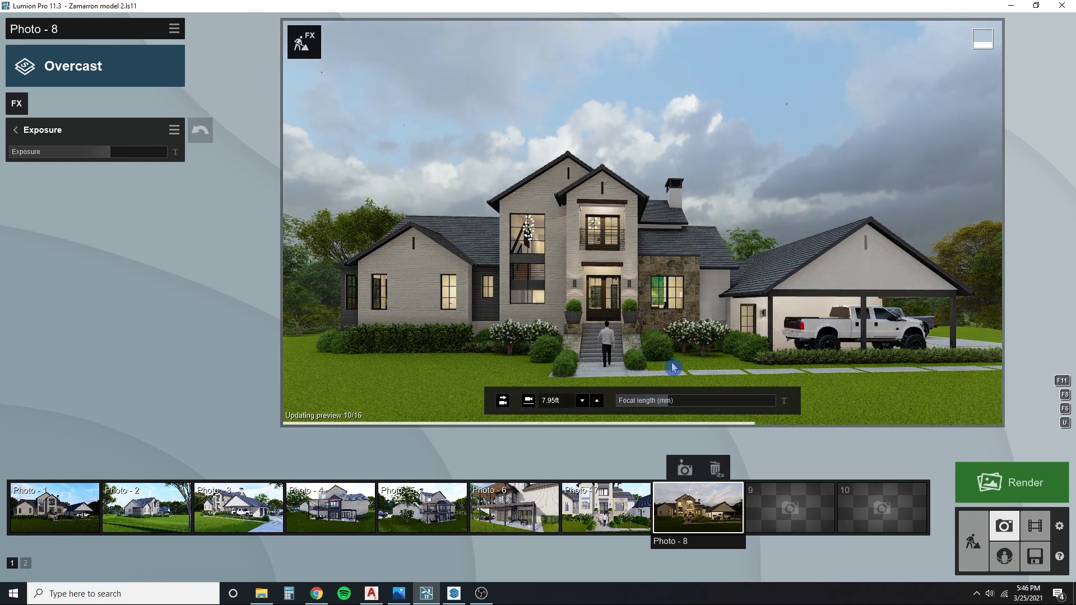
key("q")
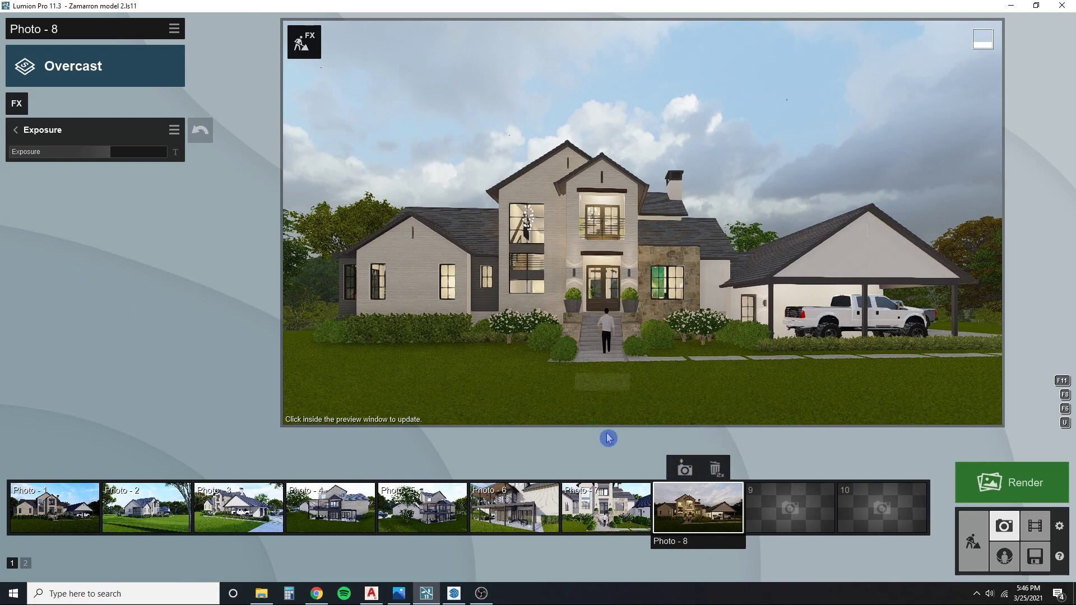
left_click(683, 469)
Step: Adjust the intensity of the Sharpen effect and check it in the refreshed preview
left_click(15, 129)
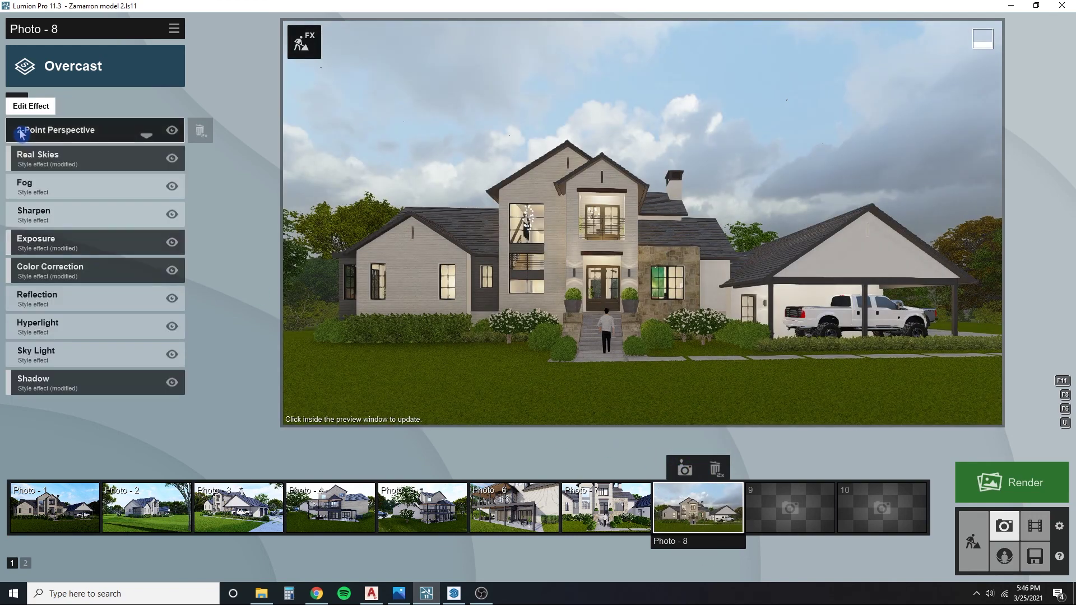
left_click(38, 218)
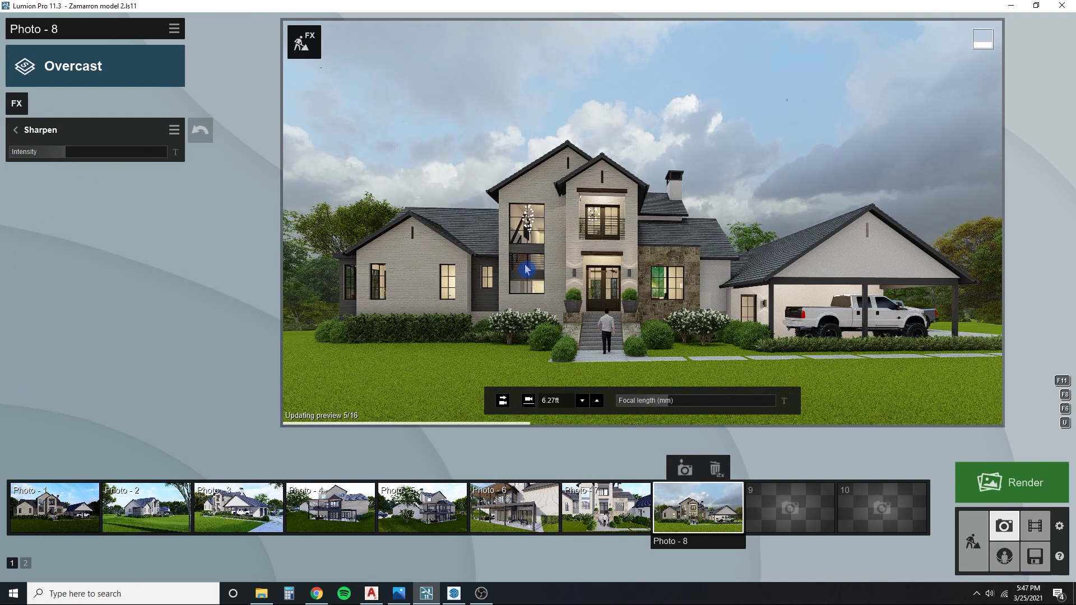
left_click(16, 130)
Step: In Color Correction, add slight vibrance, lower the brightness, raise the contrast and reduce the saturation a little
left_click(59, 268)
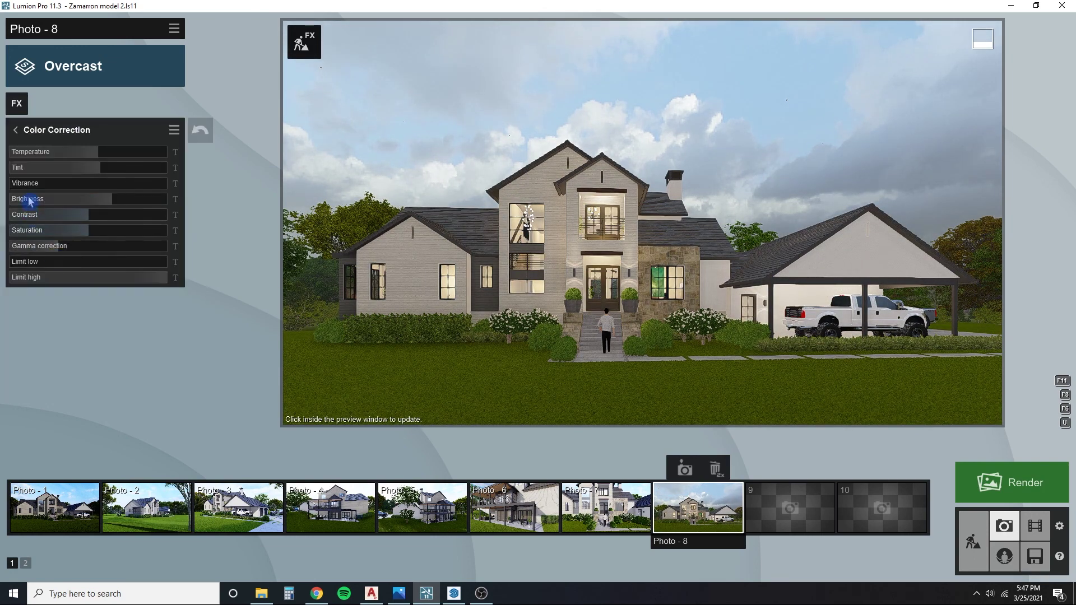
left_click_drag(57, 186, 25, 187)
left_click_drag(82, 234, 57, 202)
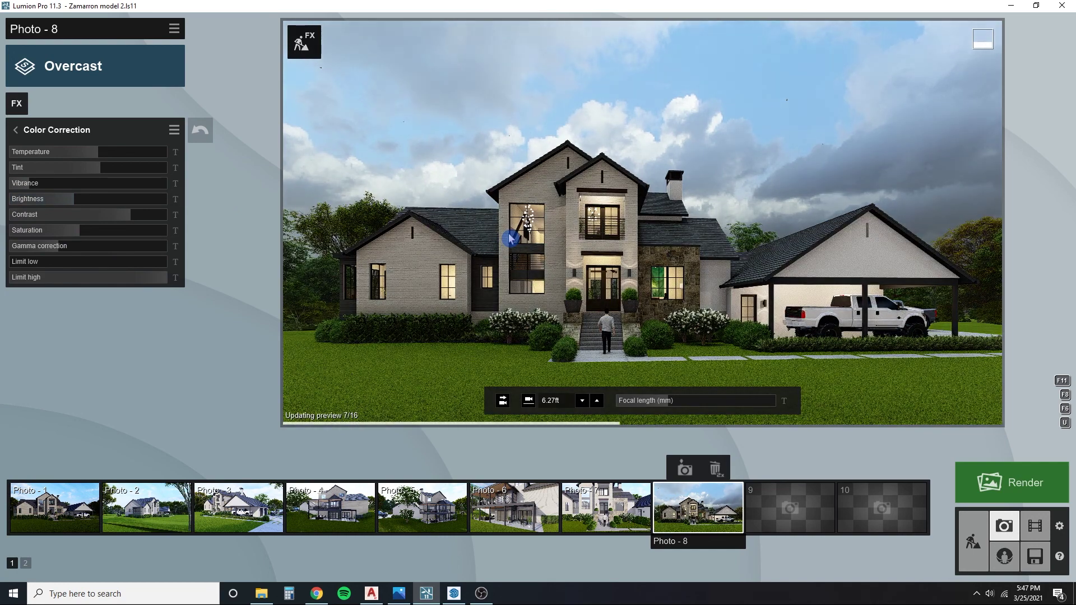
Step: Raise the Exposure effect to 0.7 and refresh the preview
left_click(18, 133)
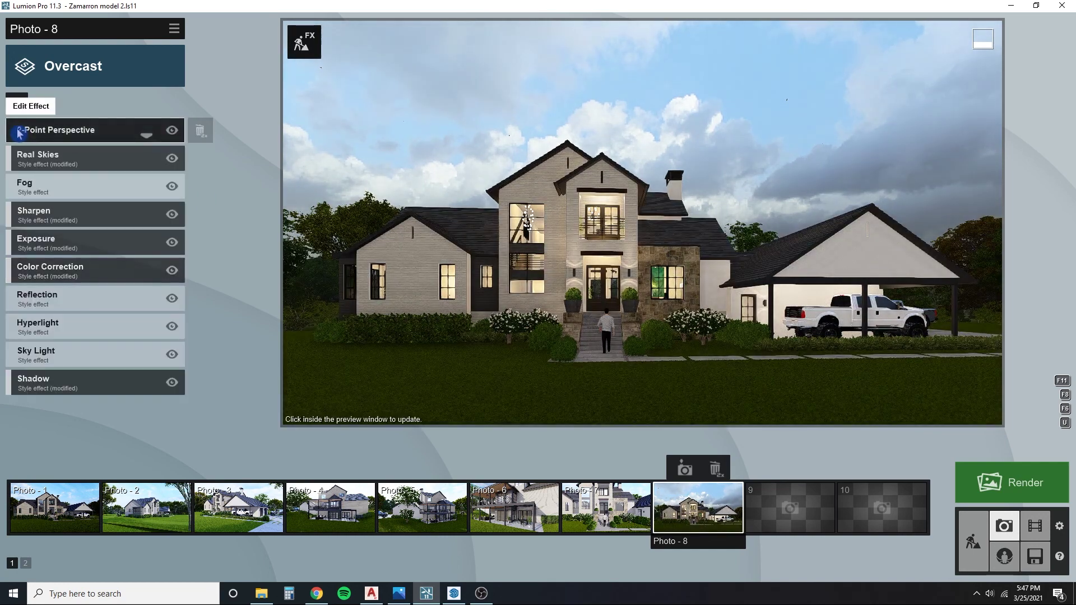
left_click(56, 235)
left_click_drag(112, 161, 122, 159)
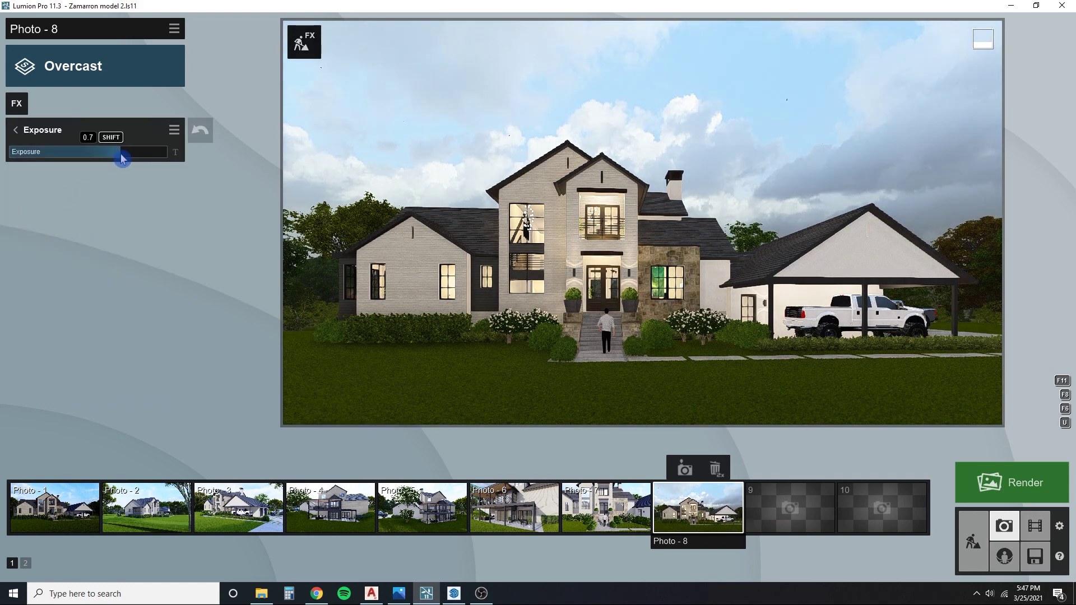
left_click(538, 252)
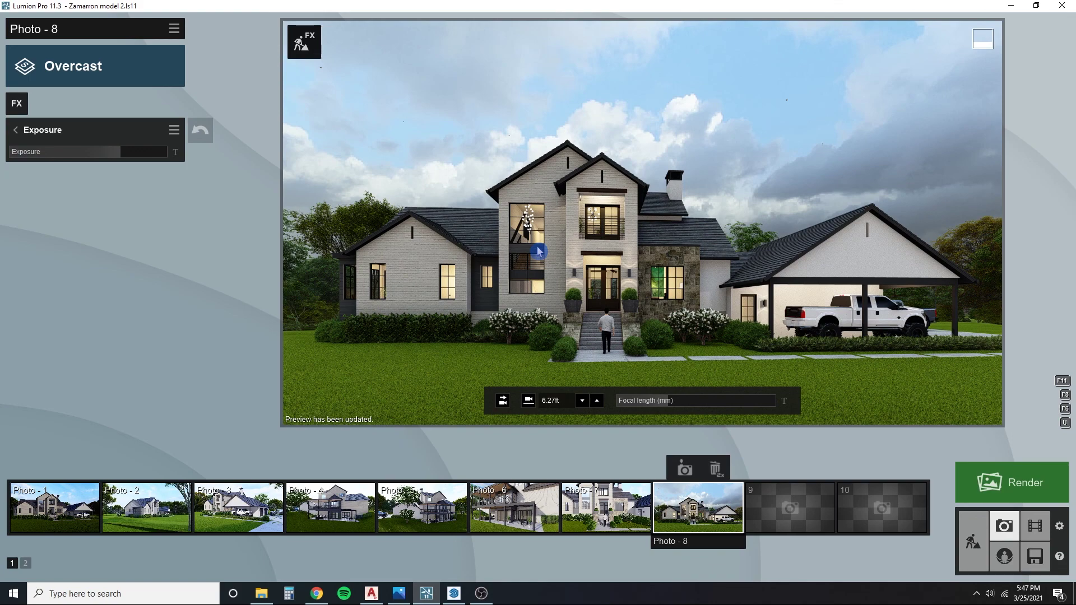
Step: Move the camera slightly closer to the house at about 7.33 ft height and store the view in Photo 8
key("w")
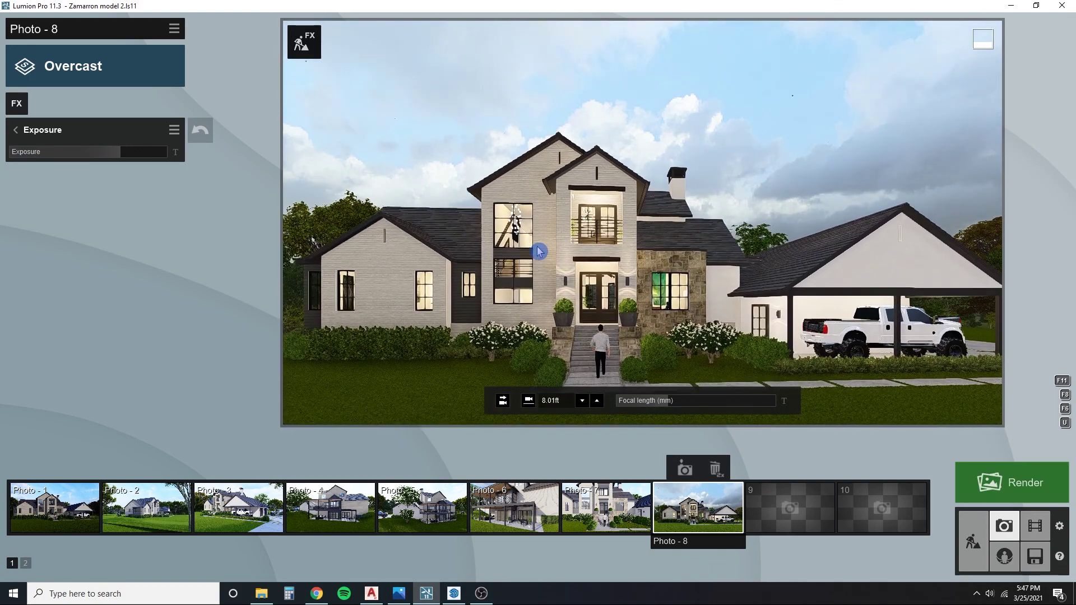
scroll(538, 251, "down", 4)
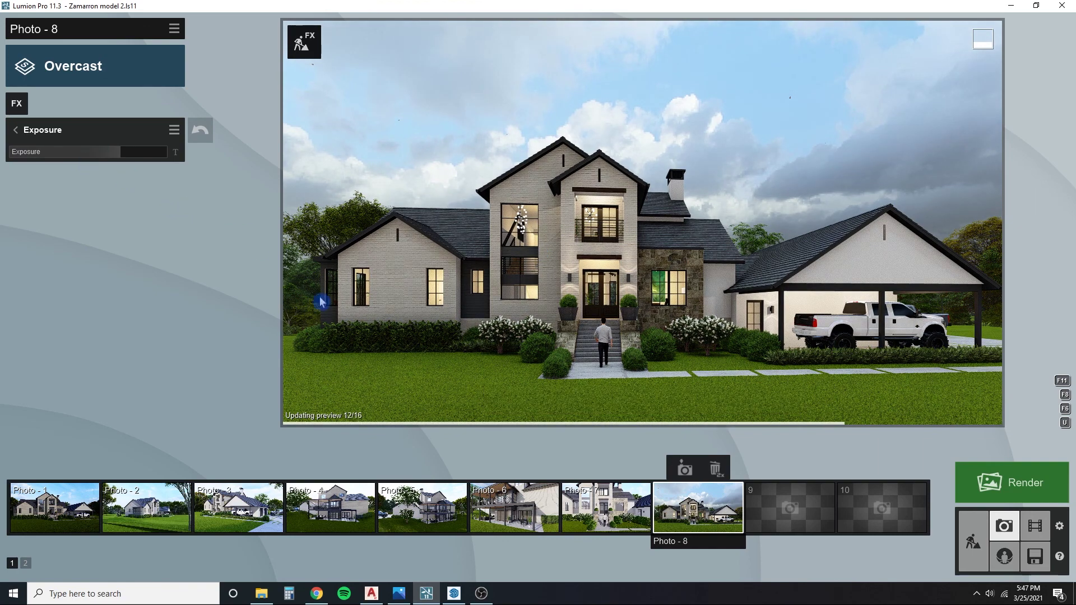
left_click(689, 469)
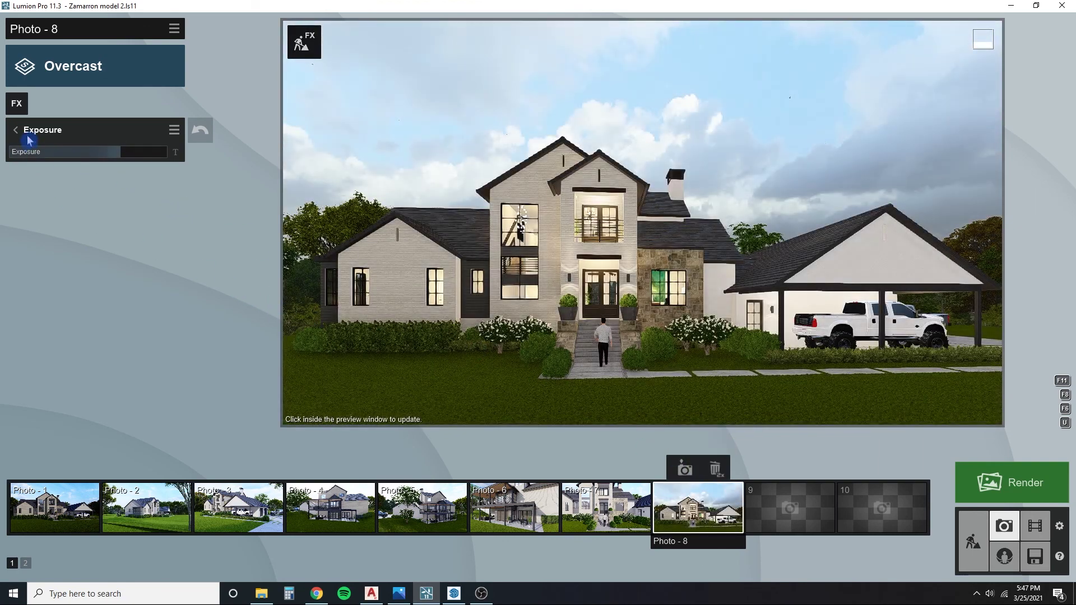
left_click(540, 283)
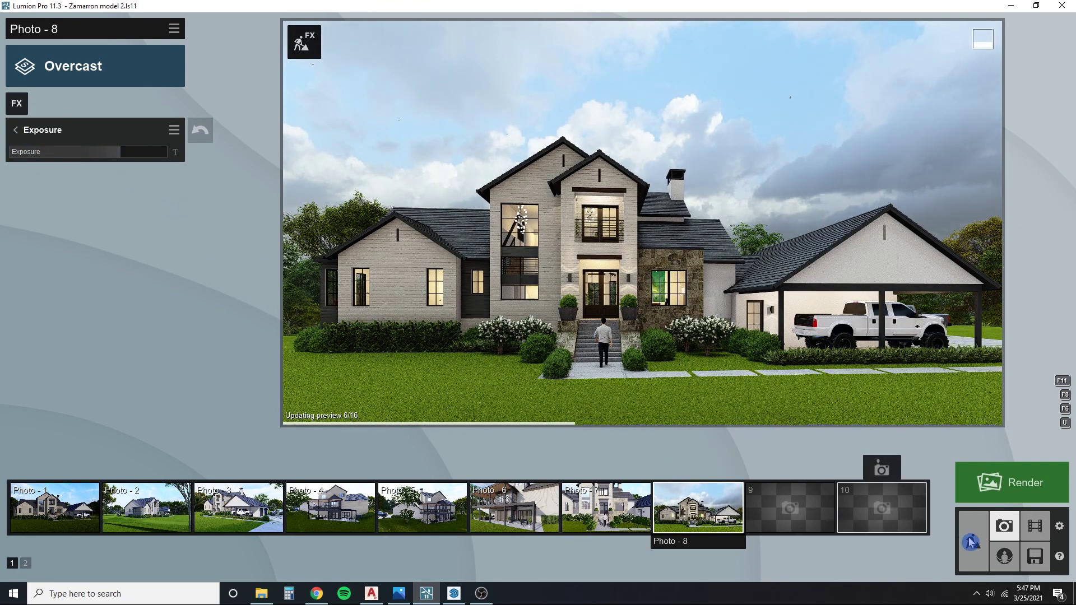
Step: In Build mode, raise the reflectivity of the house's window glass material to 0.3 and save the material change
left_click(973, 541)
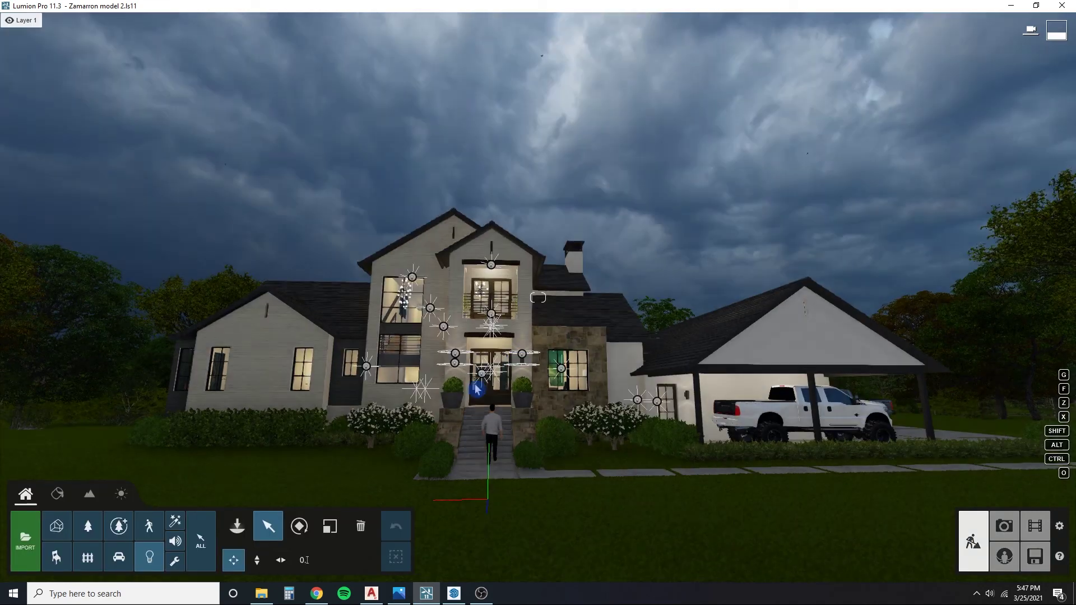
left_click(57, 494)
left_click(367, 396)
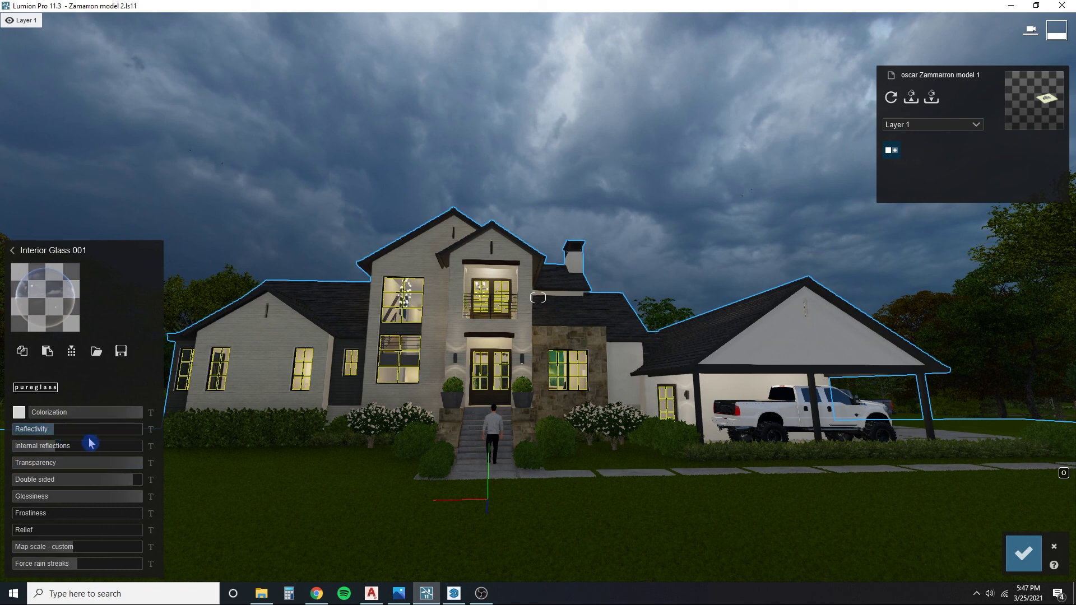
mouse_move(142, 469)
left_mouse_down()
mouse_move(41, 471)
mouse_move(145, 471)
left_mouse_up()
left_click_drag(55, 432, 80, 433)
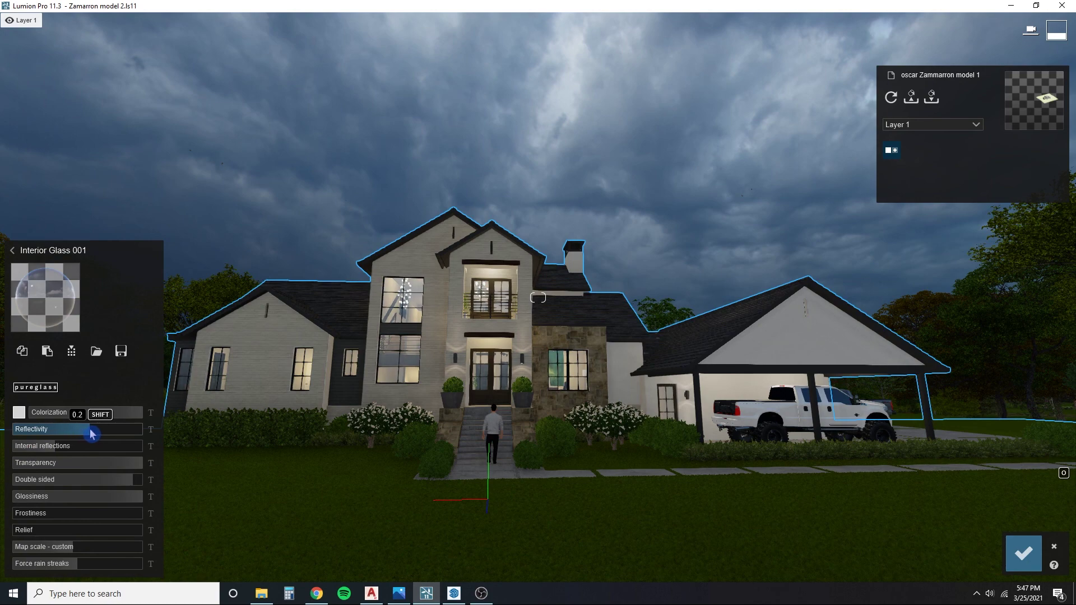
left_click_drag(98, 434, 108, 437)
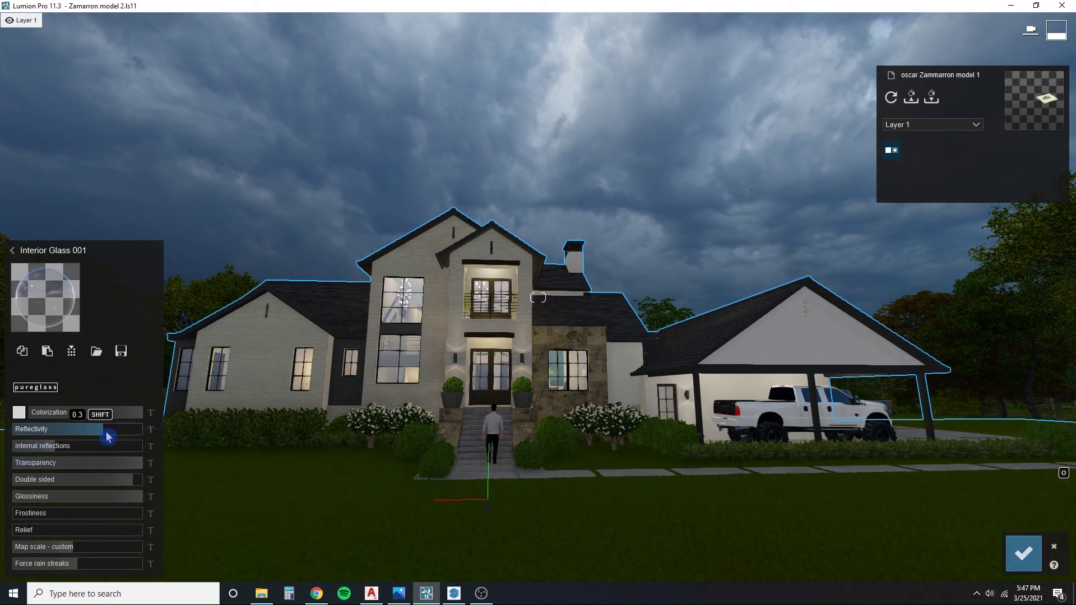
left_click(1023, 554)
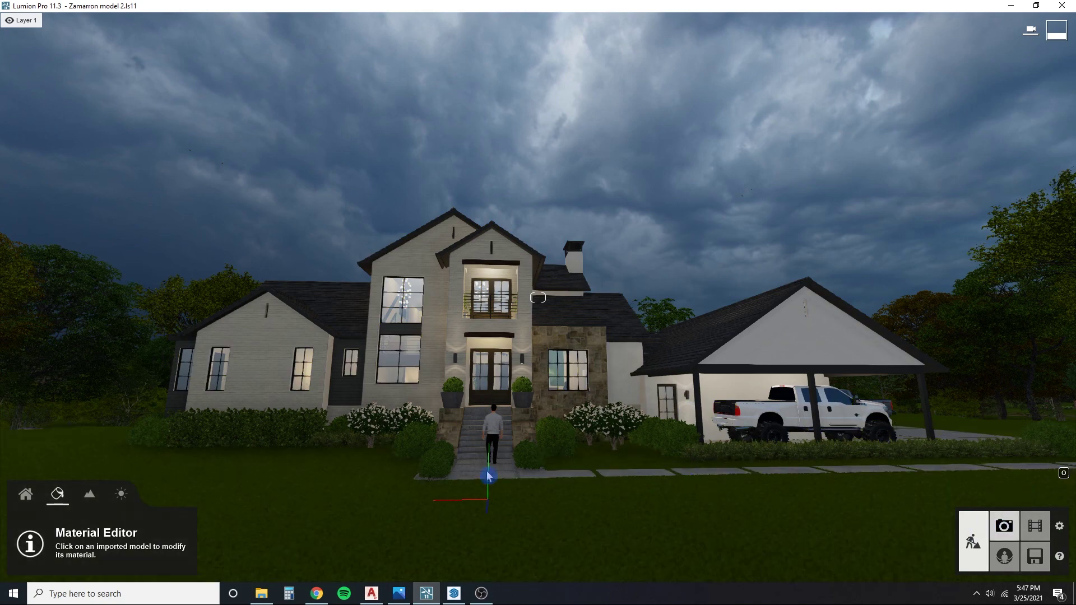
Step: Return to Photo 8 and refresh its preview to check the window glass
left_click(1005, 525)
left_click(719, 522)
left_click(651, 333)
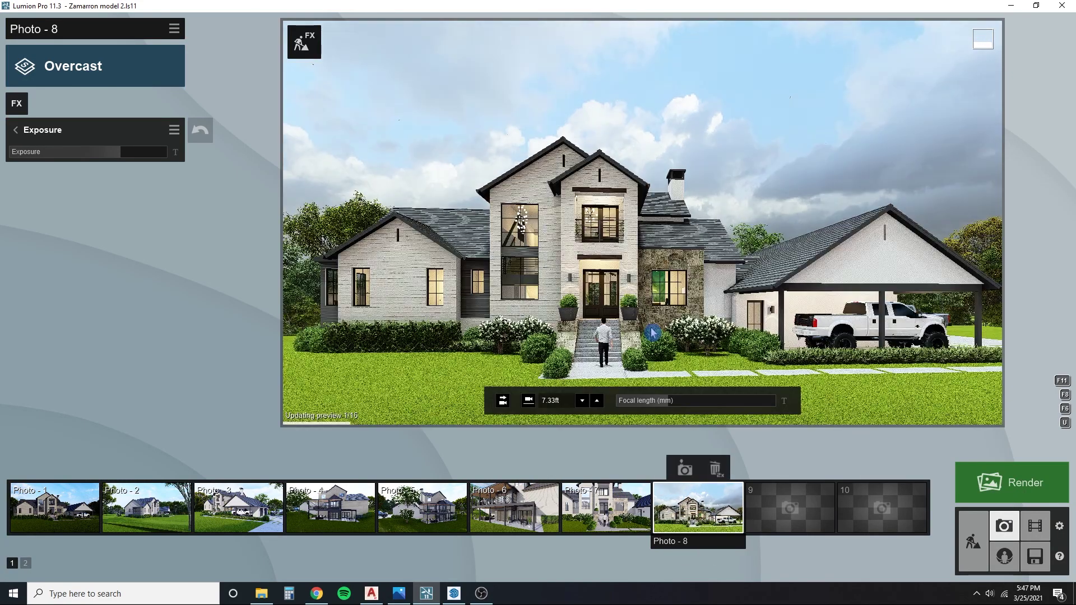
Step: Add three reflection planes to Photo 8's Reflection effect by picking the front, recessed and garage-side glass, and refresh the preview
left_click(17, 132)
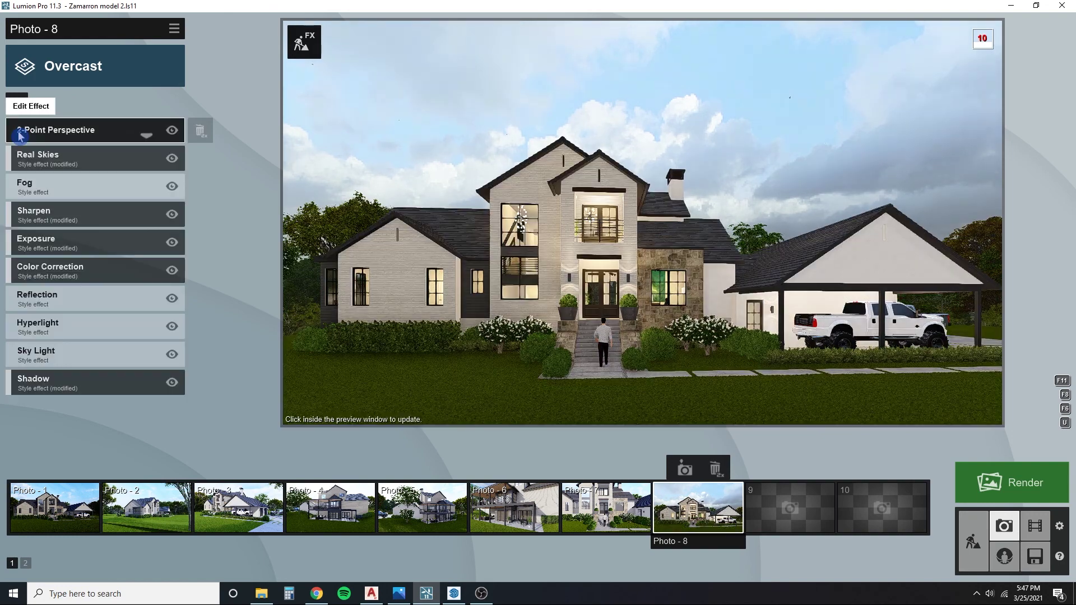
left_click(54, 303)
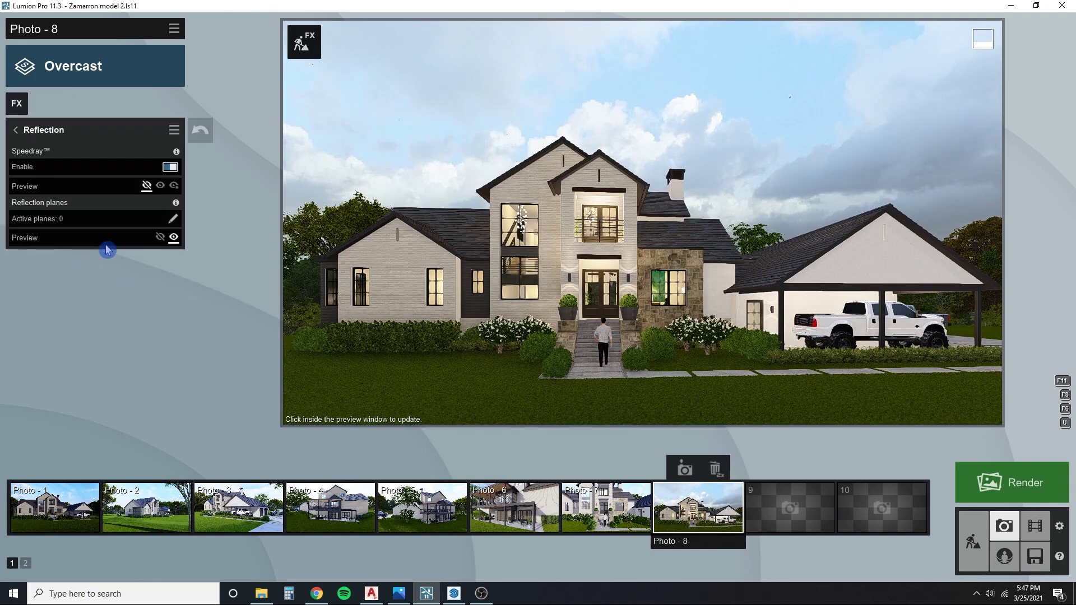
left_click(174, 221)
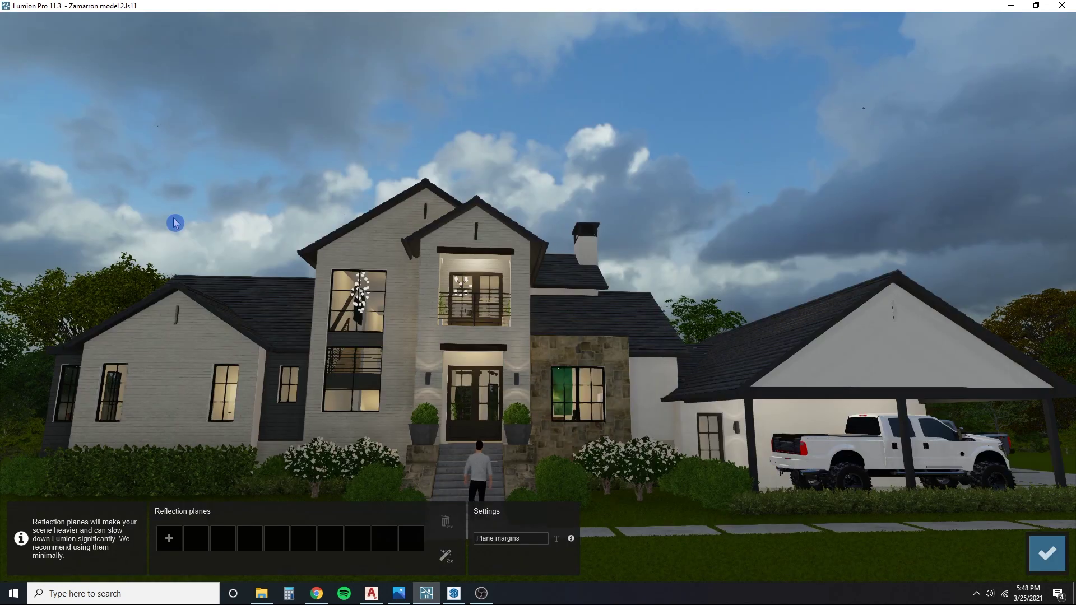
left_click(175, 537)
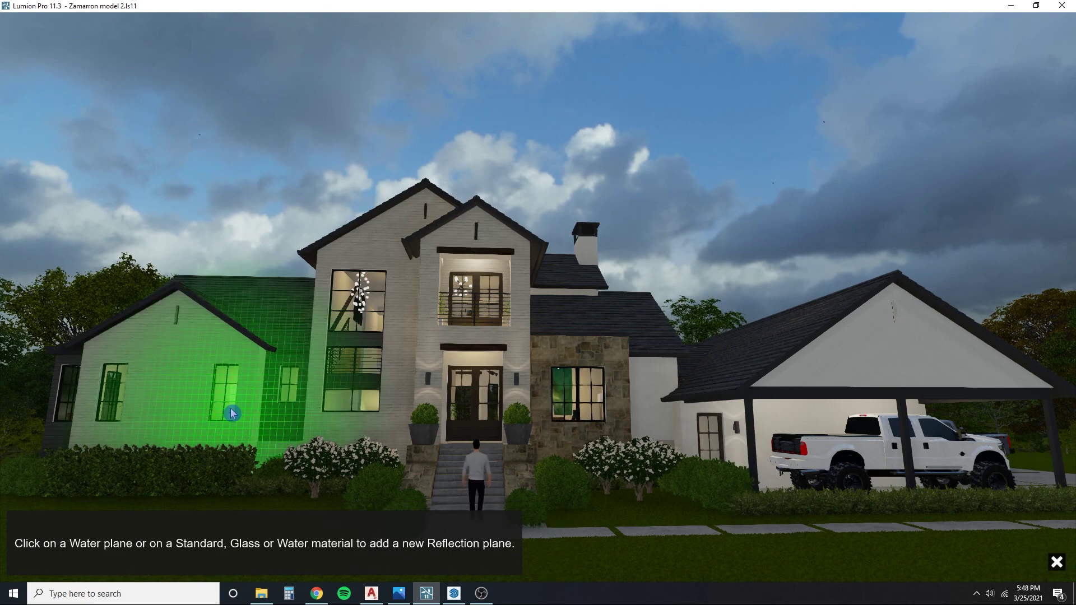
left_click(233, 413)
left_click(197, 538)
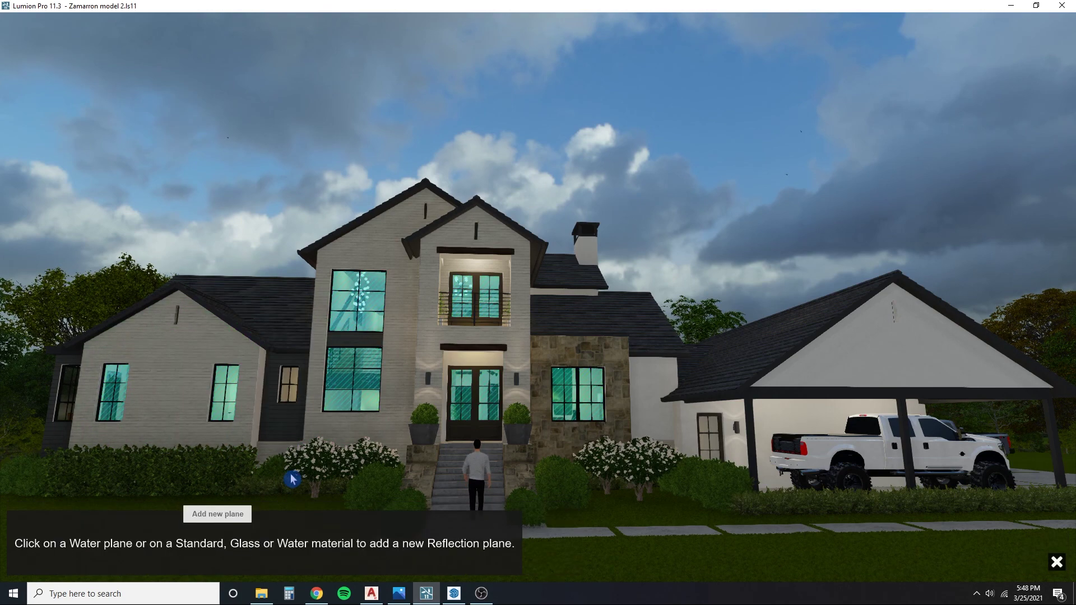
left_click(289, 384)
left_click(224, 539)
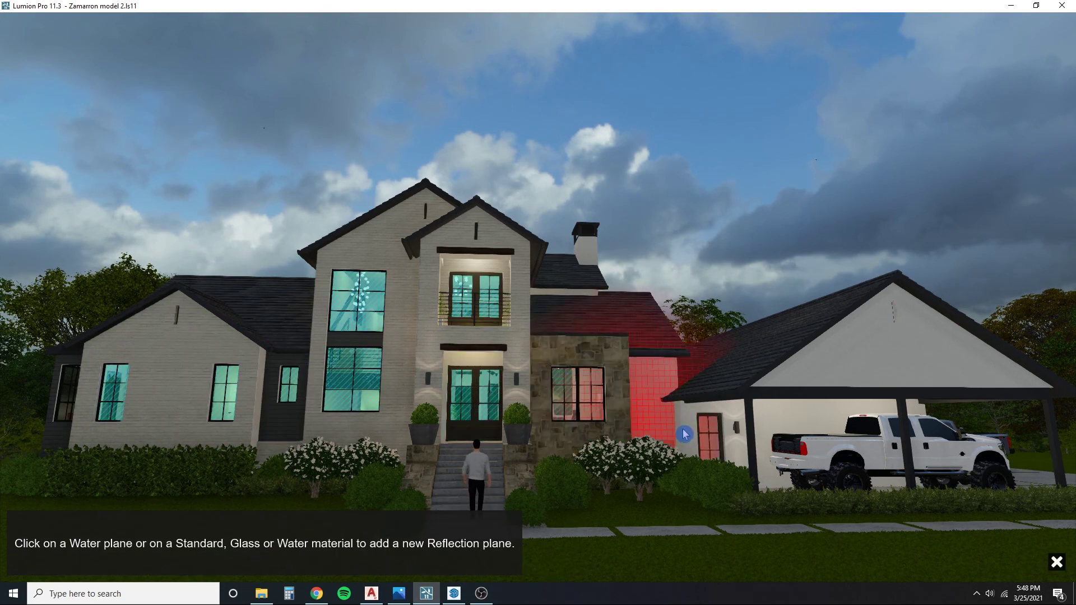
left_click(705, 432)
left_click(1045, 554)
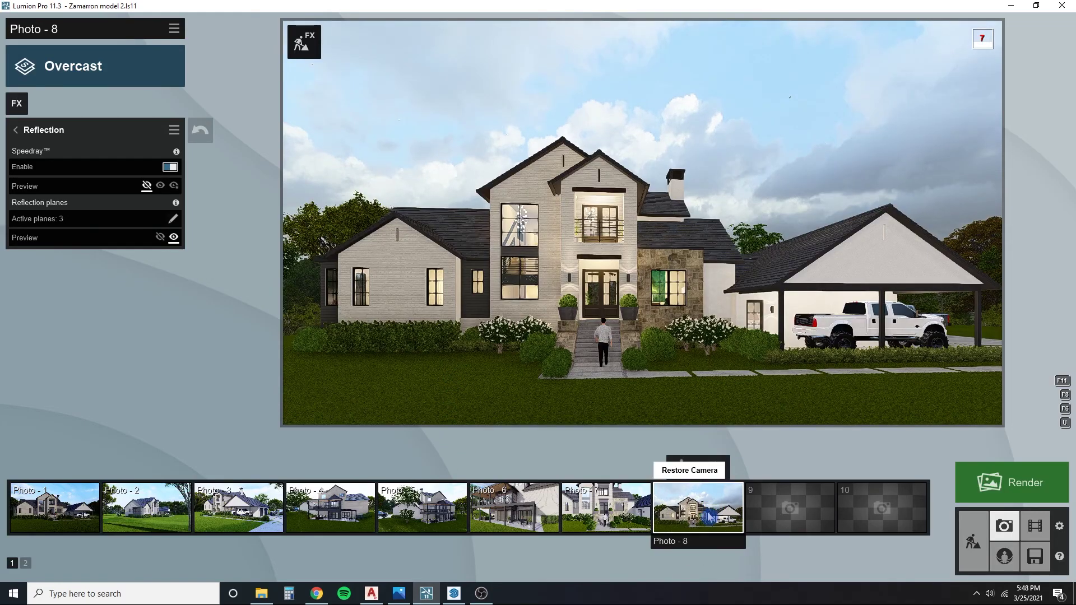
left_click(608, 287)
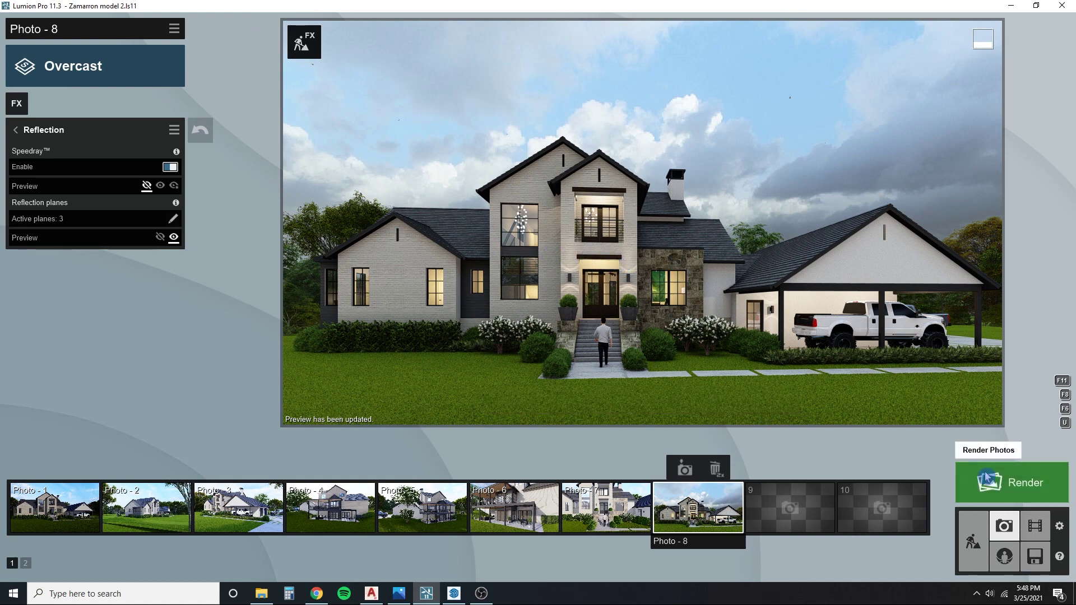
Step: In Build mode, lower the reflectivity of the house's window glass material and save the material change
left_click(973, 541)
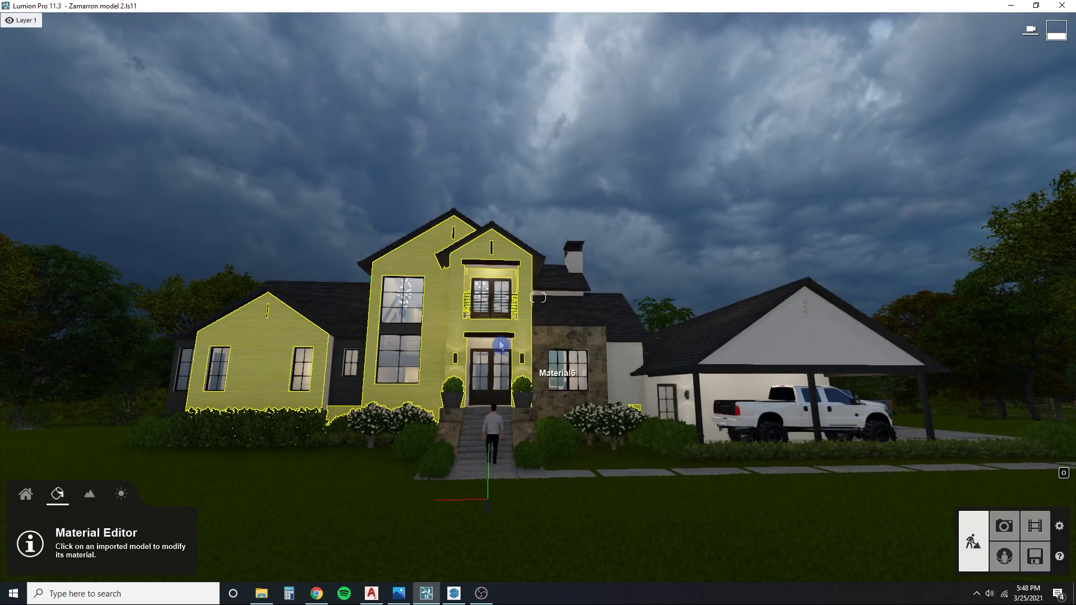
left_click(413, 305)
left_click_drag(98, 433, 52, 430)
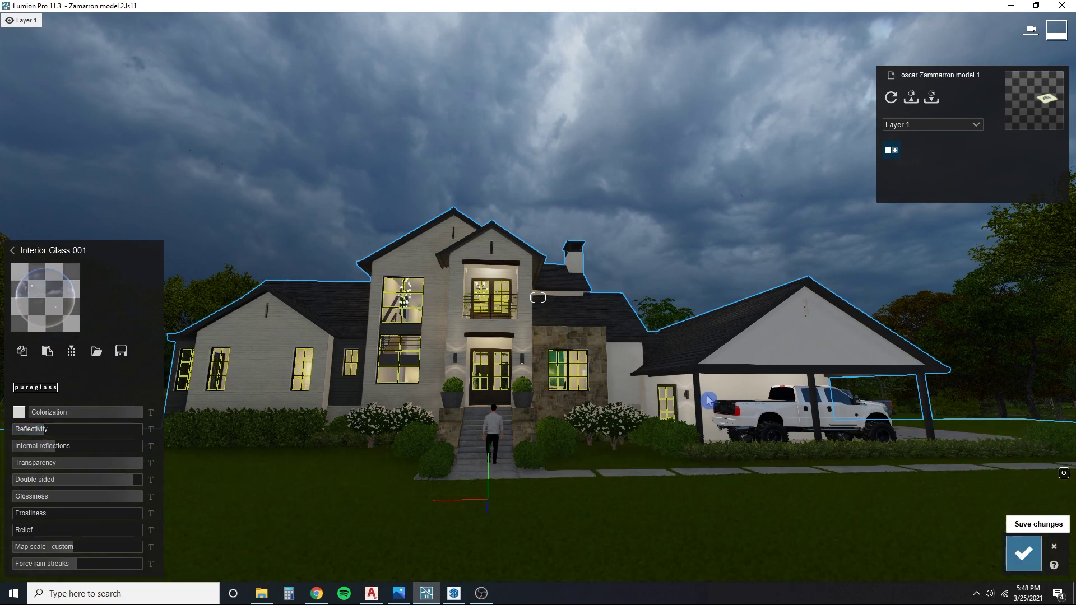
left_click(1024, 554)
Step: Return to Photo mode, restore the stored Photo 8 camera view and refresh its preview
left_click(1005, 525)
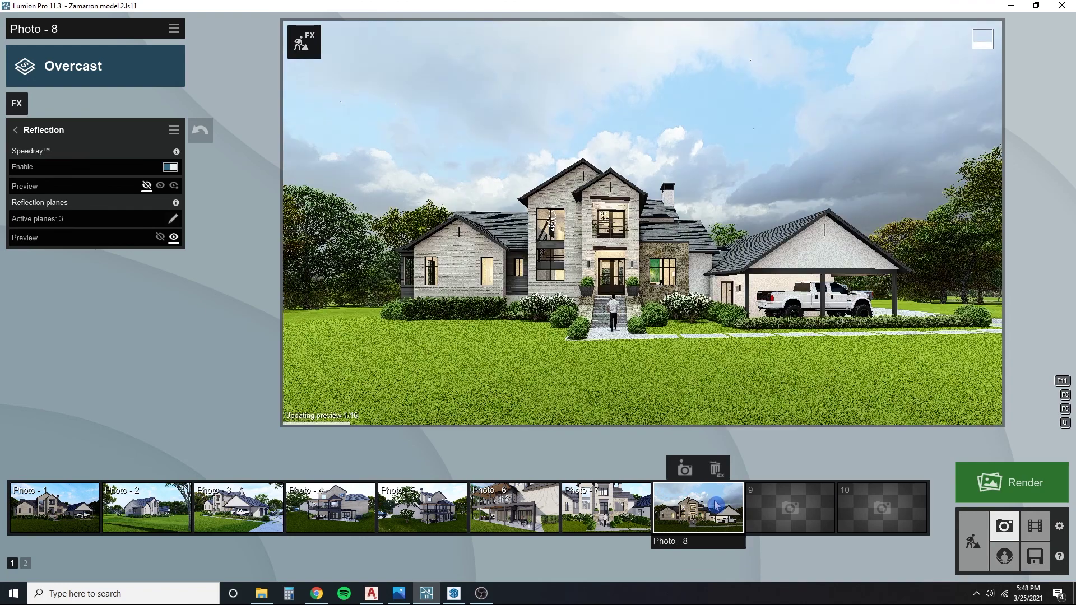
left_click(695, 506)
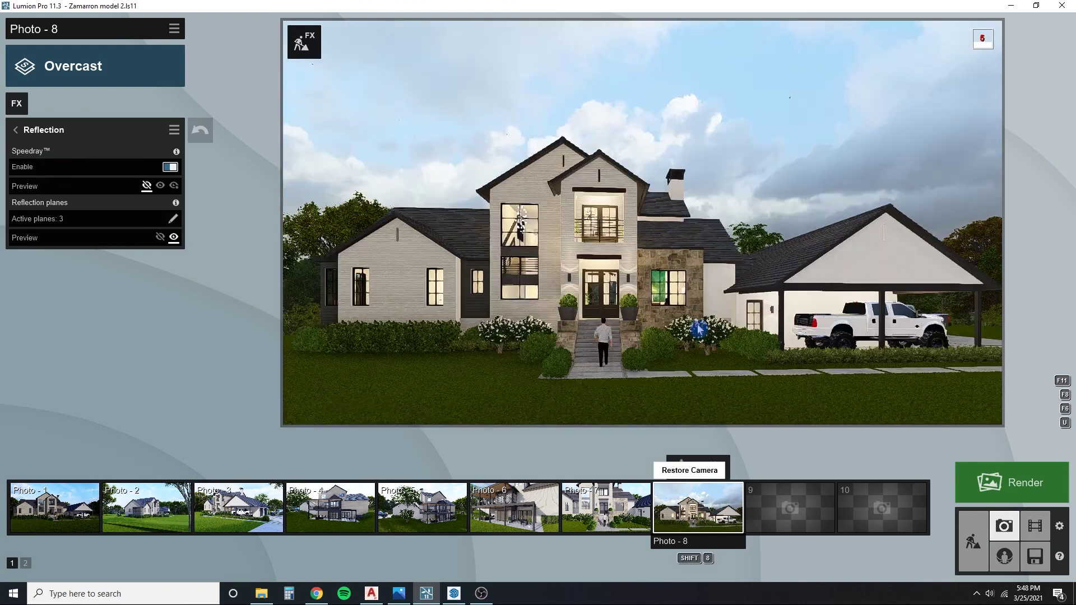
left_click(698, 325)
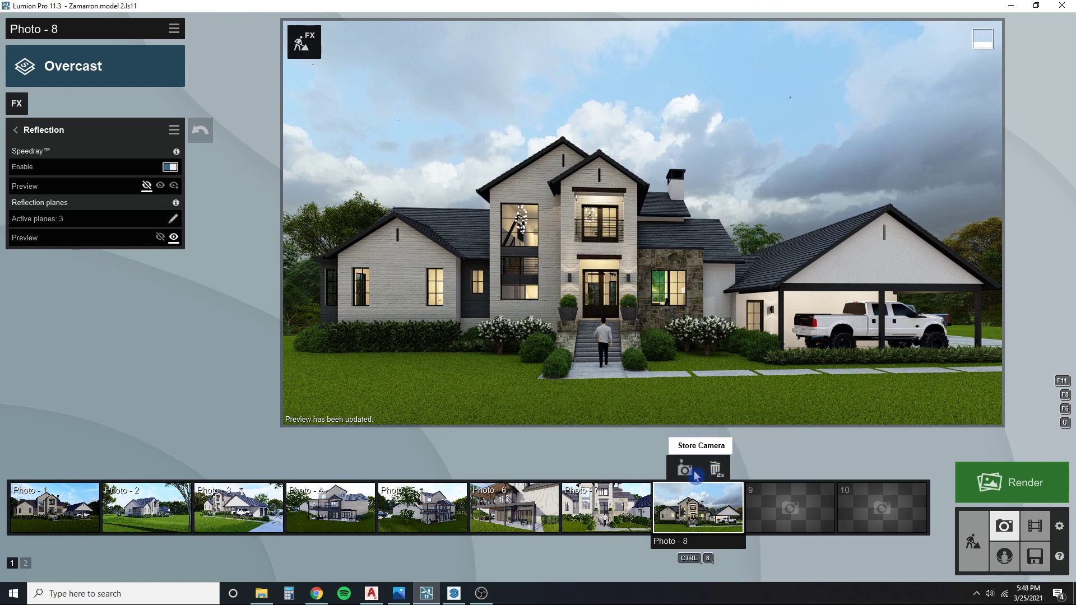
Step: Set up a render of only the current shot at the Desktop size of 1920x1080
left_click(1009, 488)
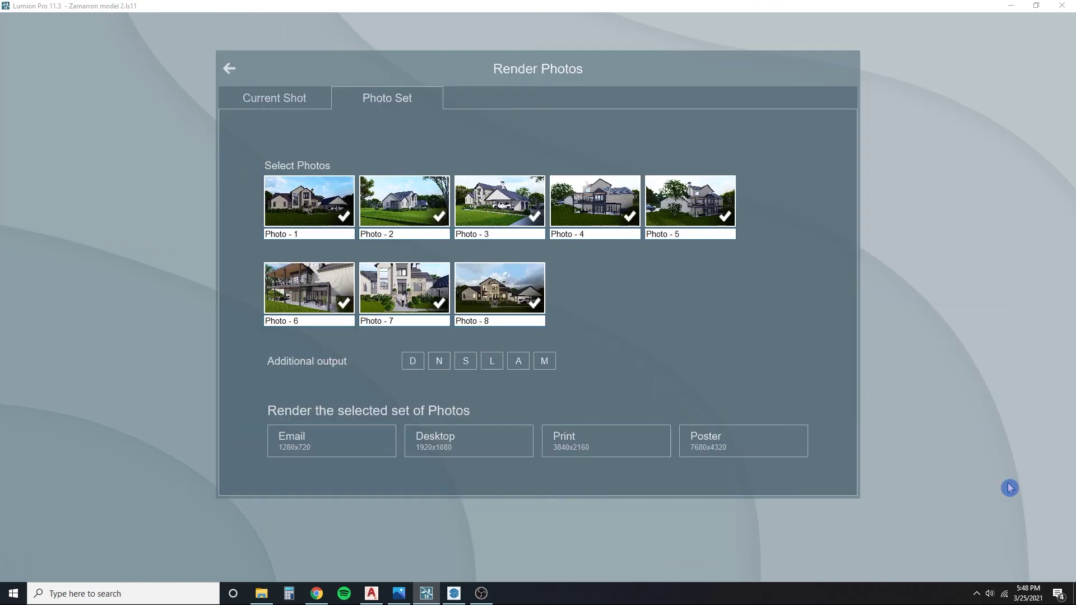
left_click(274, 101)
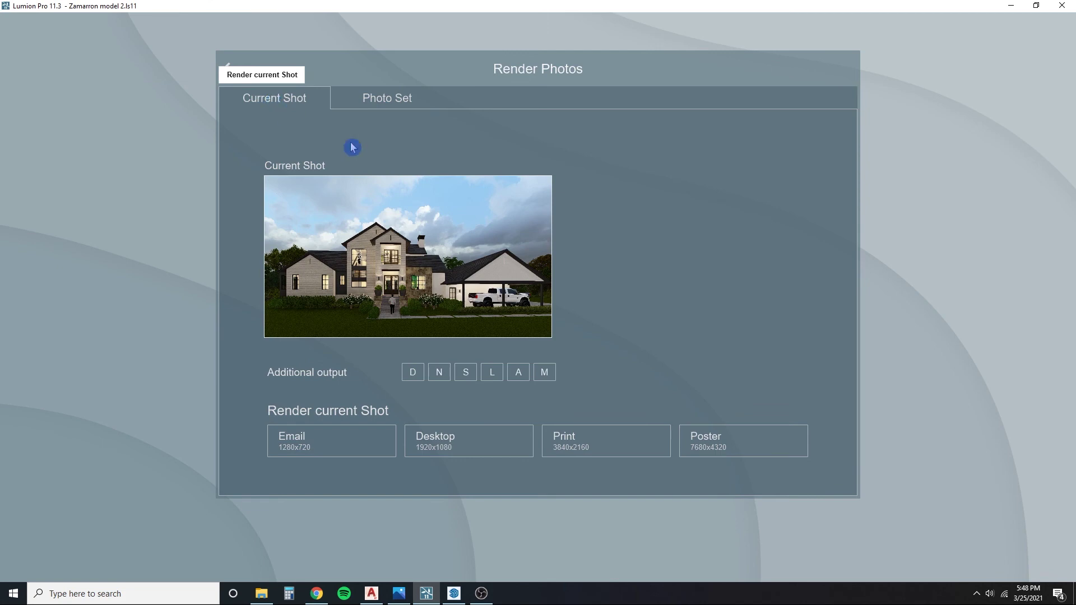
left_click(516, 440)
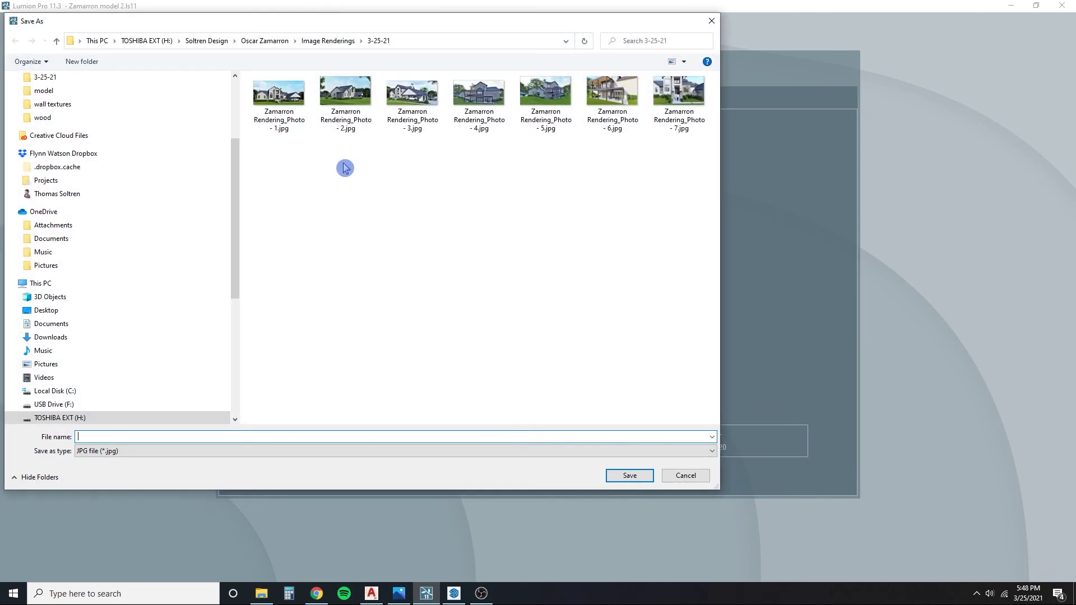
Step: Name the JPG with the project name followed by "Evening render", reusing an existing render's name, and save it to start rendering
left_click(345, 122)
left_click(221, 439)
left_click_drag(221, 439, 133, 437)
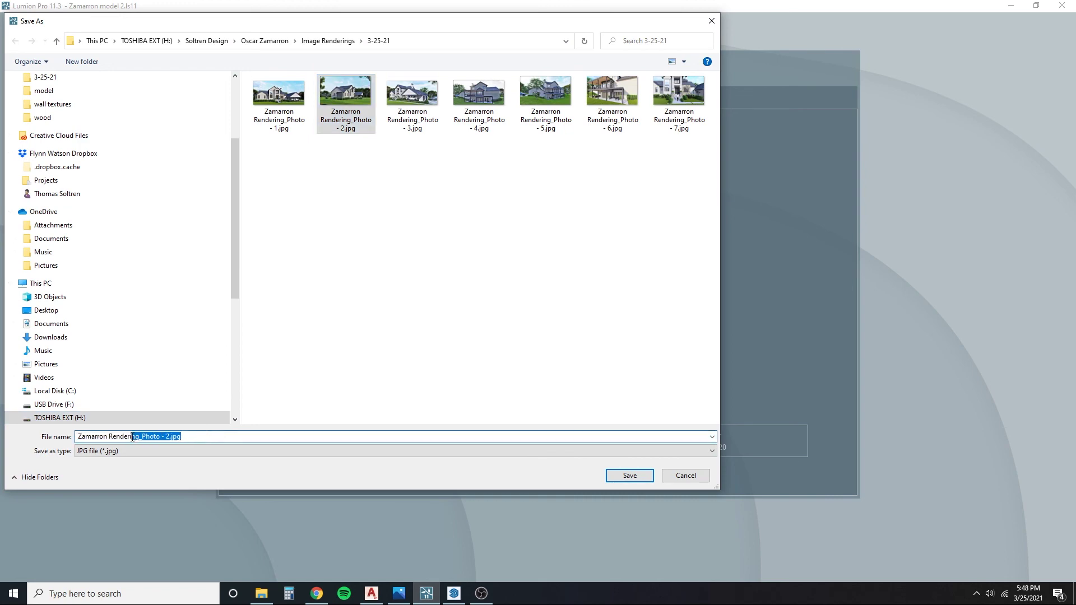
type("Evening render")
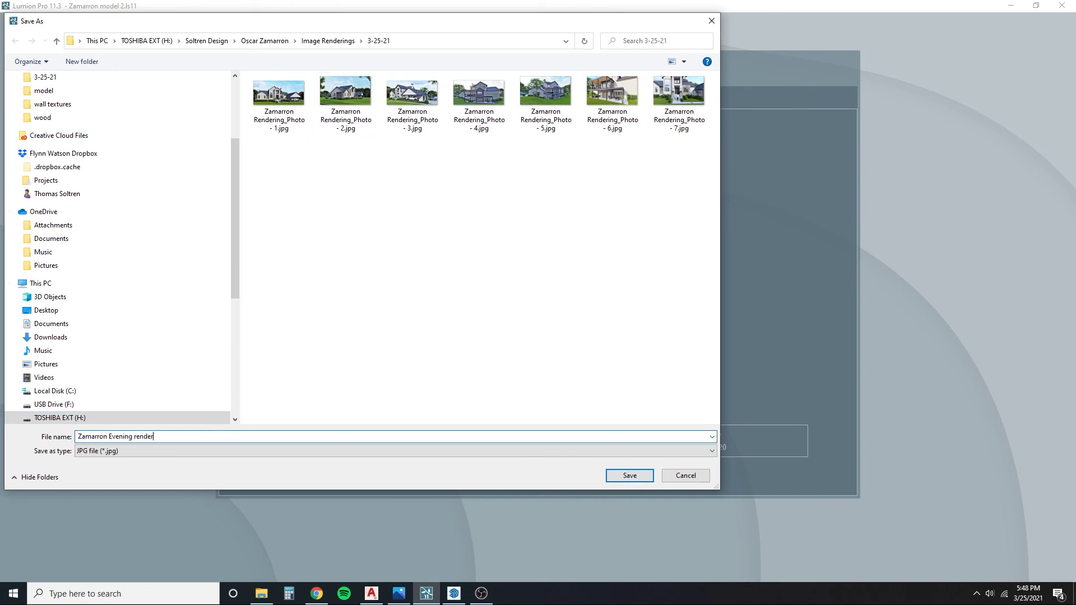
key("Return")
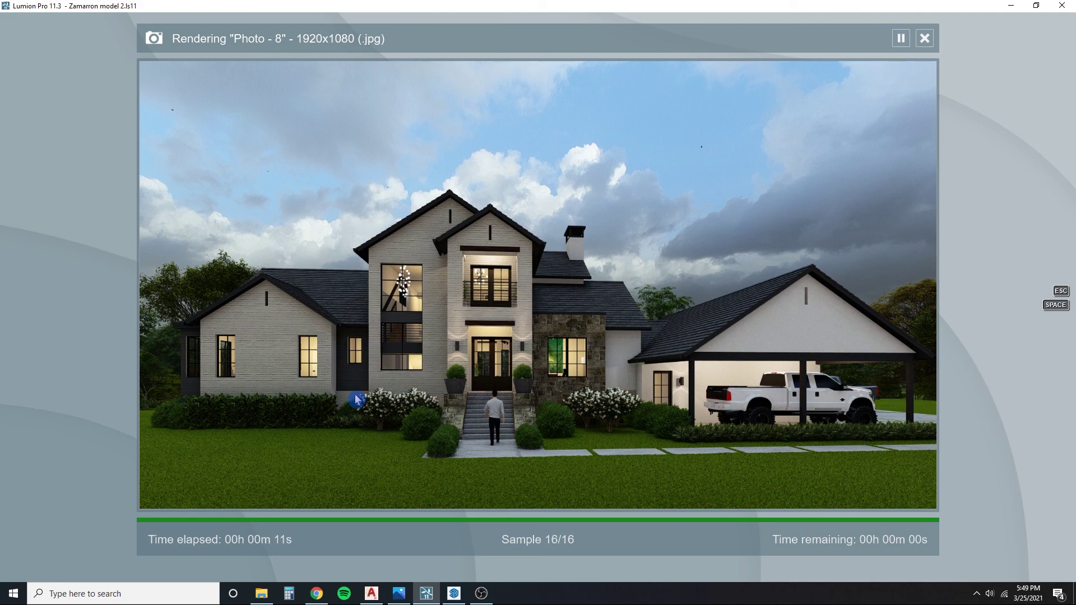
Step: Leave the finished render for its output folder in File Explorer and open the evening render image in Photos
left_click(760, 491)
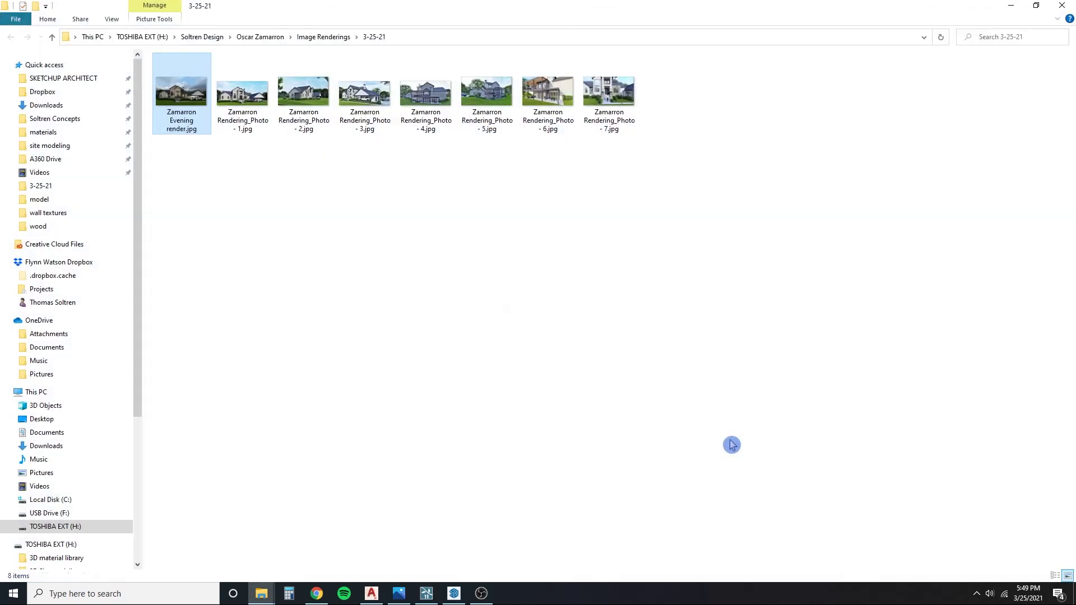
left_click(196, 101)
double_click(195, 101)
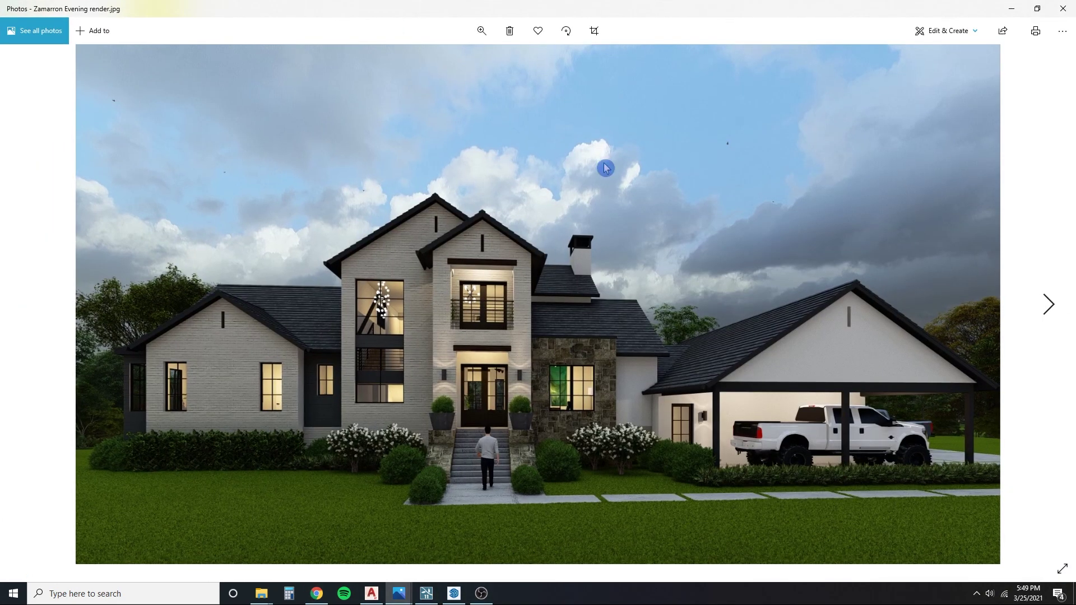
Step: Open the evening render for editing and brighten it by setting the Light adjustment to 55
left_click(942, 31)
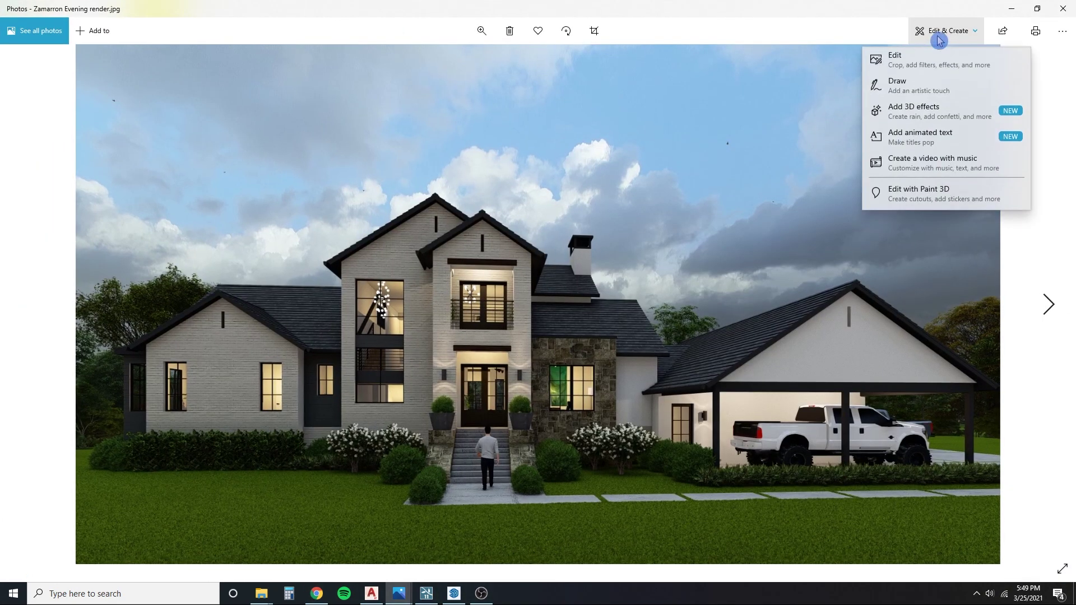
left_click(920, 64)
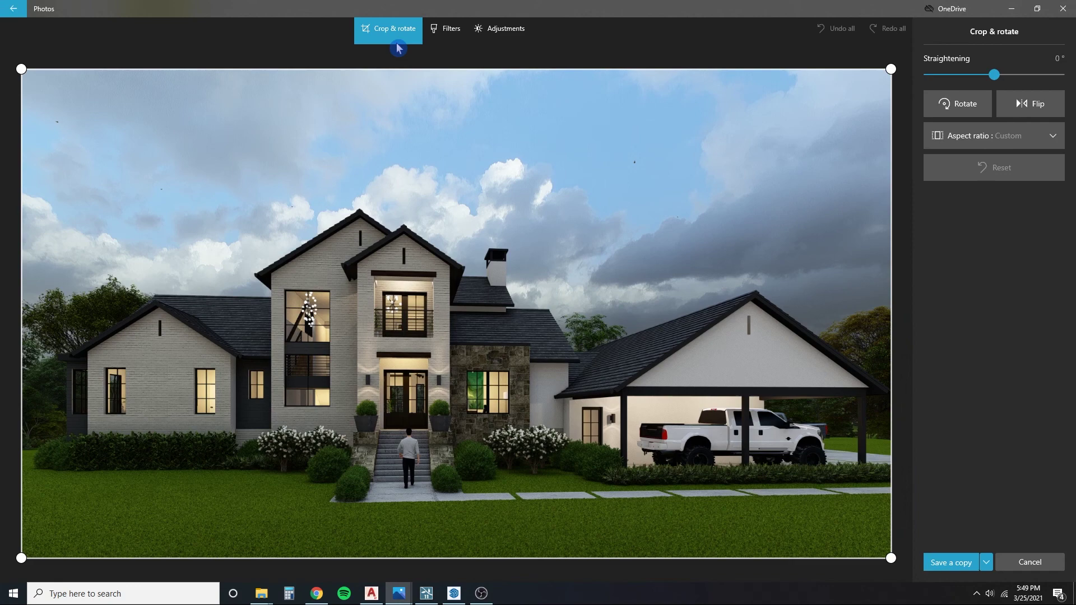
left_click(494, 31)
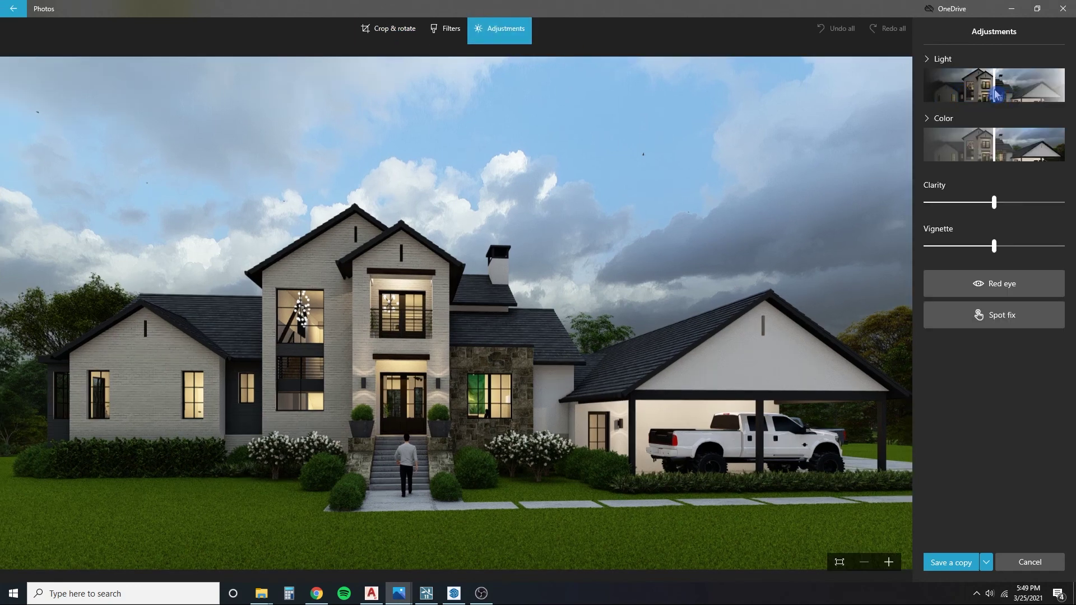
left_click_drag(996, 94, 1035, 100)
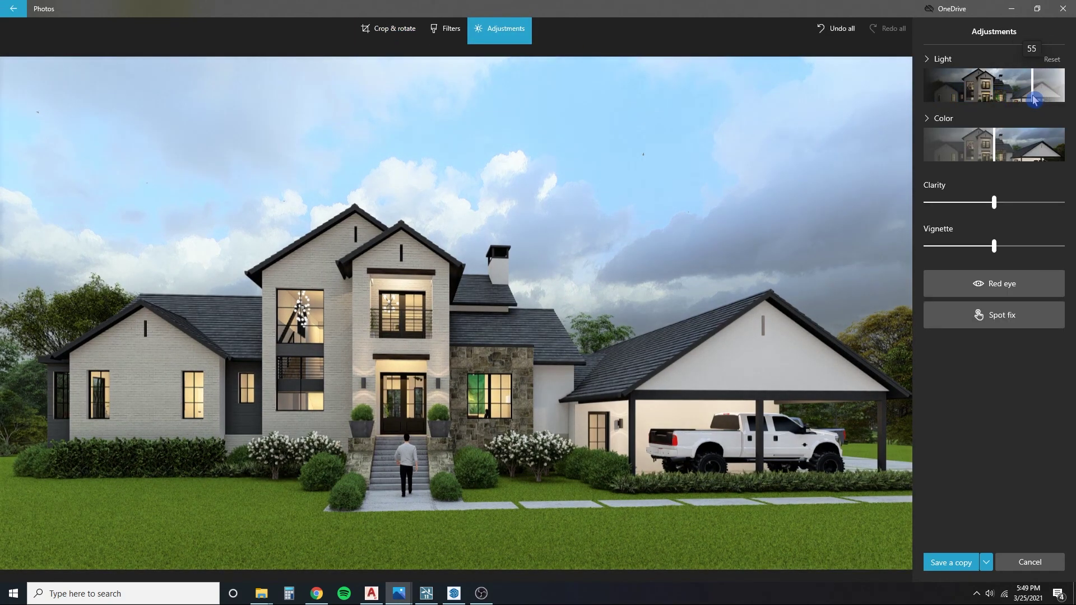
Step: Fine-tune the detailed light settings: raise Shadows strongly, Exposure moderately and Contrast slightly, and lower Highlights
left_click(930, 65)
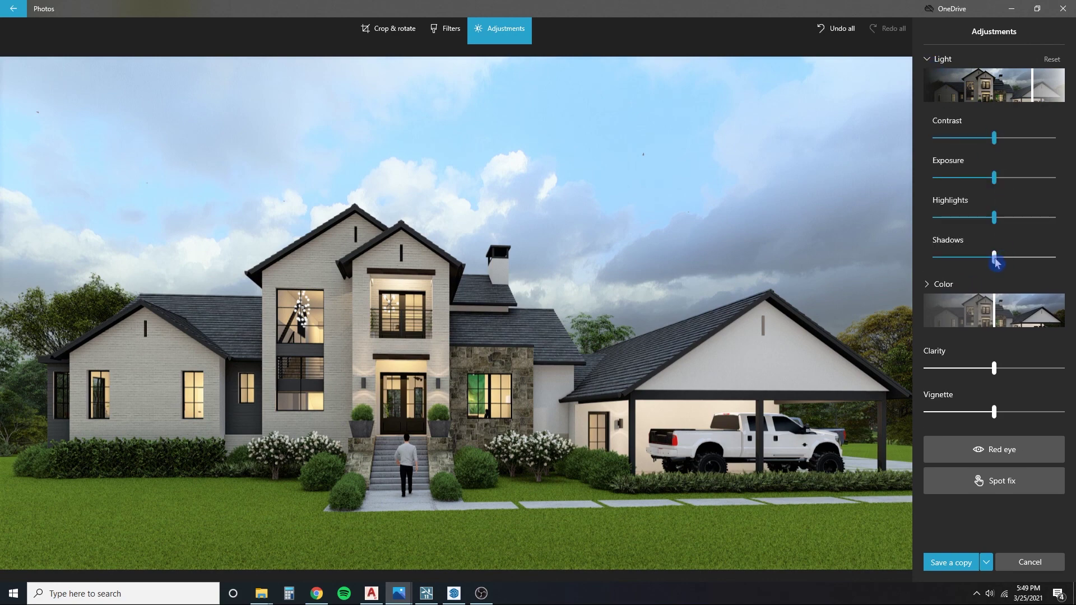
left_click_drag(995, 261, 1035, 257)
left_click_drag(994, 137, 1025, 137)
left_click_drag(995, 178, 960, 220)
mouse_move(1025, 138)
left_mouse_down()
mouse_move(1042, 140)
mouse_move(993, 157)
mouse_move(1028, 151)
left_mouse_up()
mouse_move(963, 218)
left_mouse_down()
mouse_move(982, 218)
mouse_move(966, 221)
left_mouse_up()
left_click_drag(1028, 140, 1001, 147)
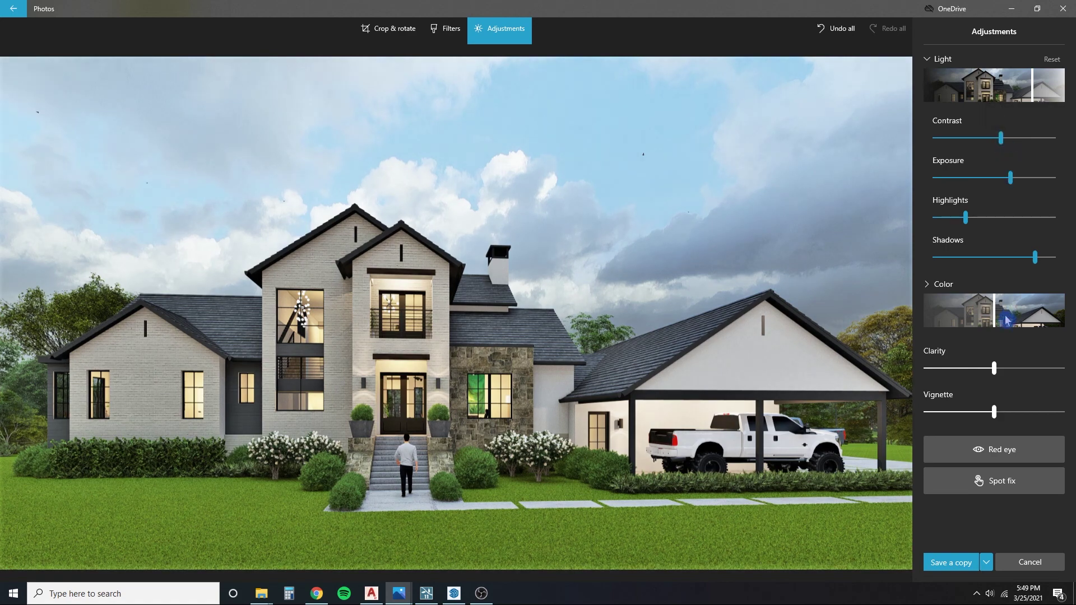
Step: Raise the overall Color slightly with Warmth at 11, and save the edited render
left_click_drag(994, 320, 1014, 320)
mouse_move(1013, 318)
left_mouse_down()
mouse_move(984, 318)
mouse_move(999, 317)
left_mouse_up()
left_click(935, 290)
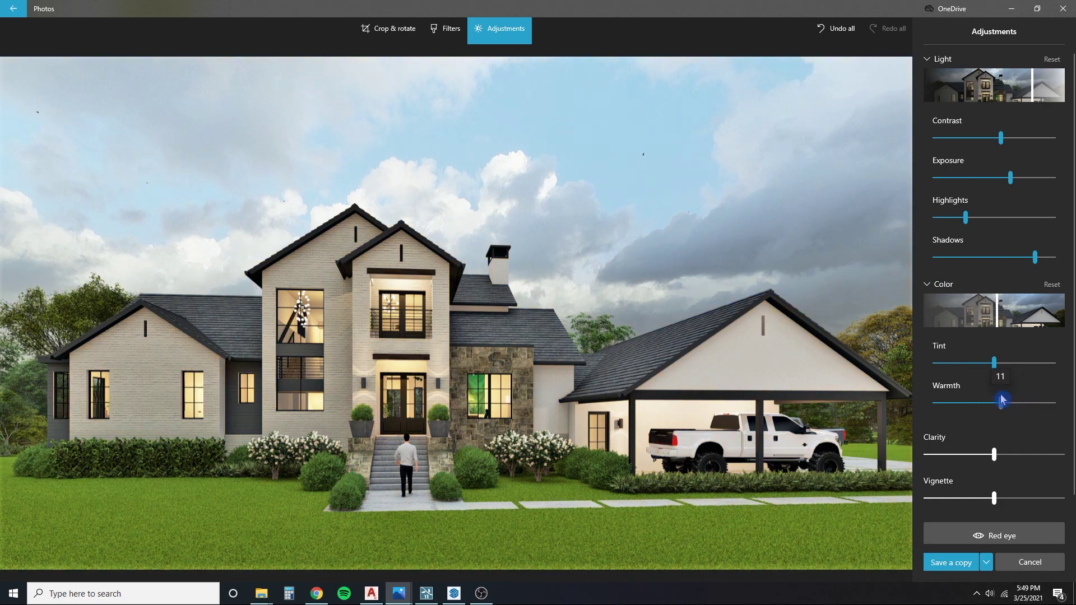
left_click_drag(1002, 399, 1002, 399)
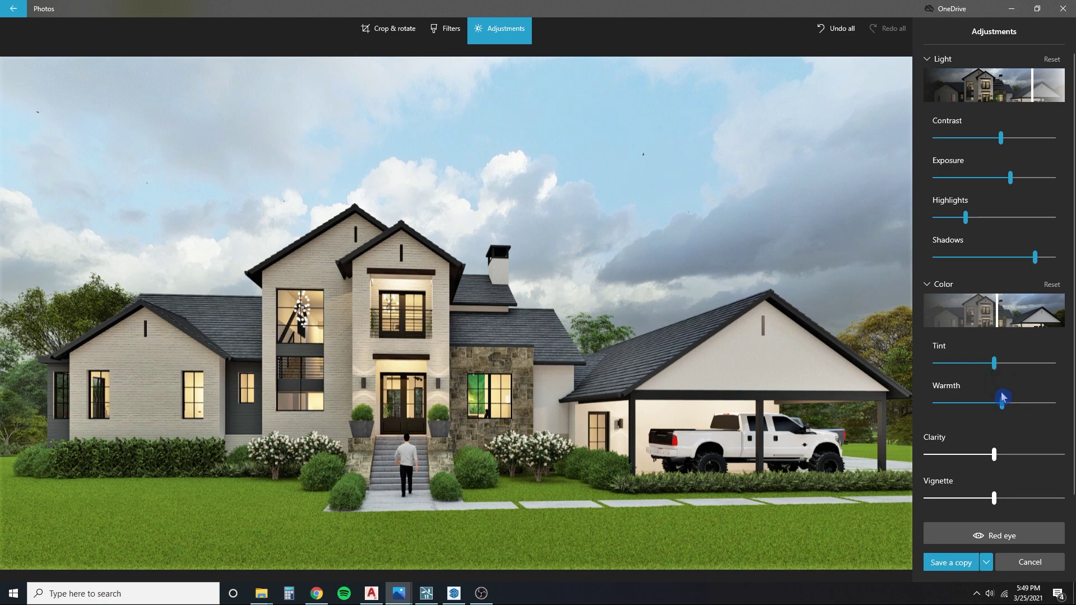
left_click(990, 562)
left_click(959, 540)
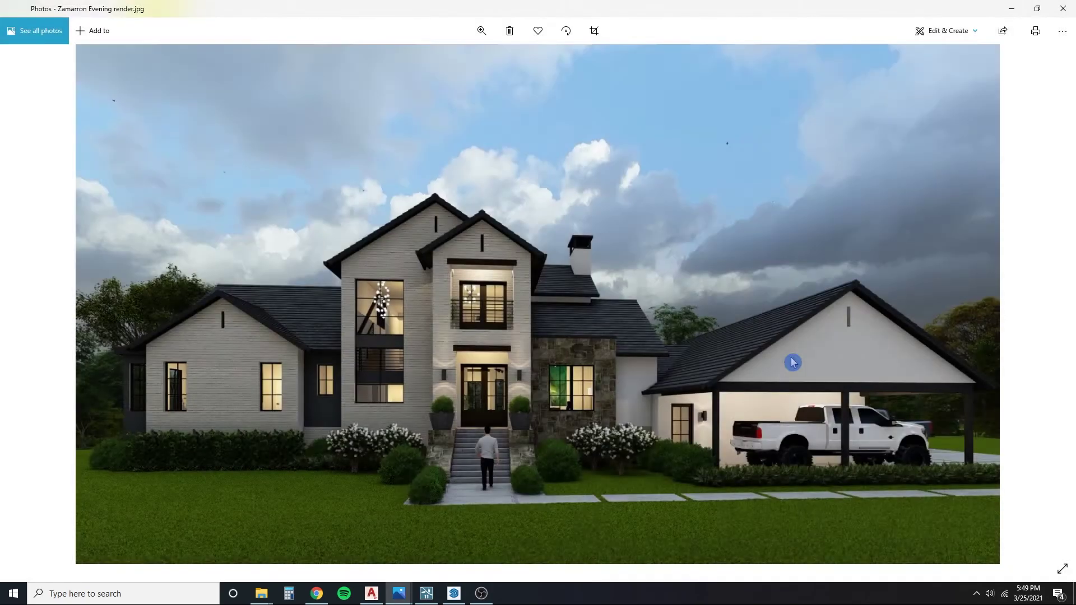